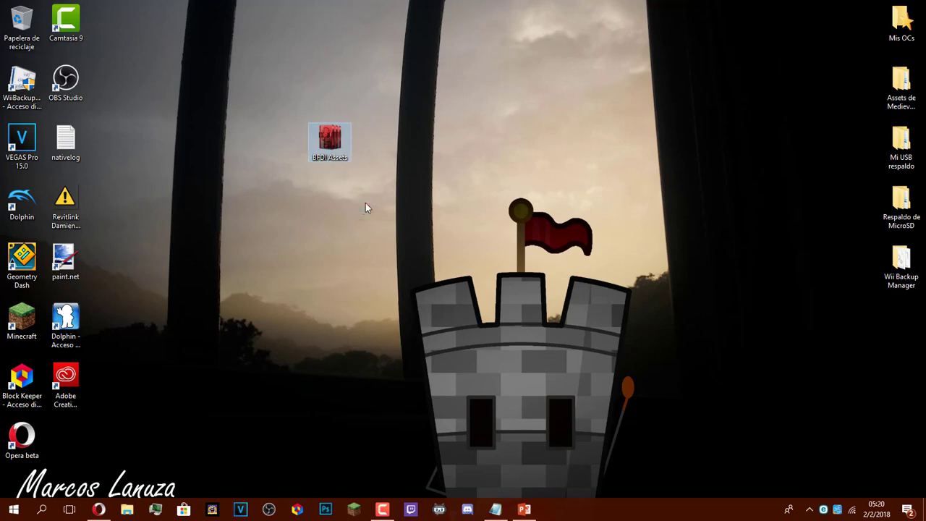
left_click_drag(365, 203, 367, 202)
left_click_drag(414, 178, 450, 274)
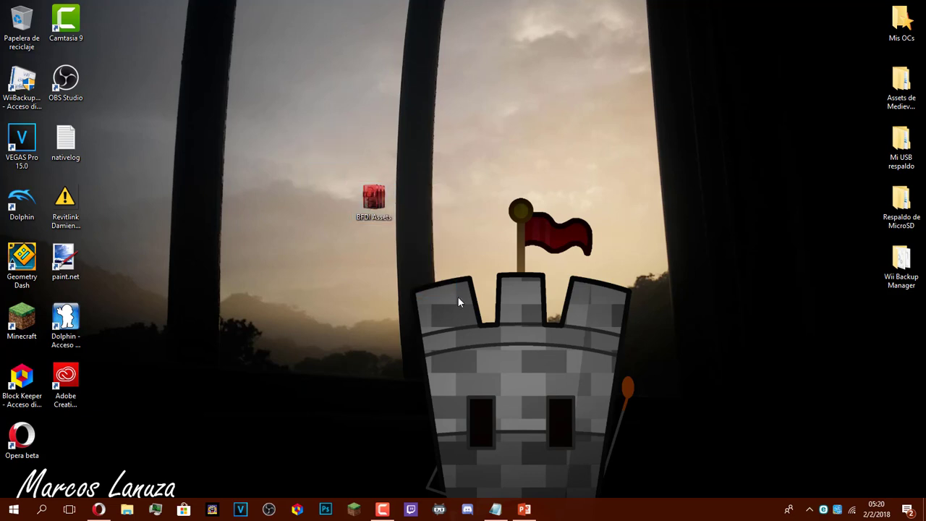
left_click_drag(353, 258, 317, 263)
left_click_drag(318, 264, 436, 131)
left_click(435, 134)
left_click_drag(312, 123, 401, 248)
mouse_move(386, 212)
left_mouse_down()
mouse_move(328, 202)
mouse_move(298, 215)
left_mouse_up()
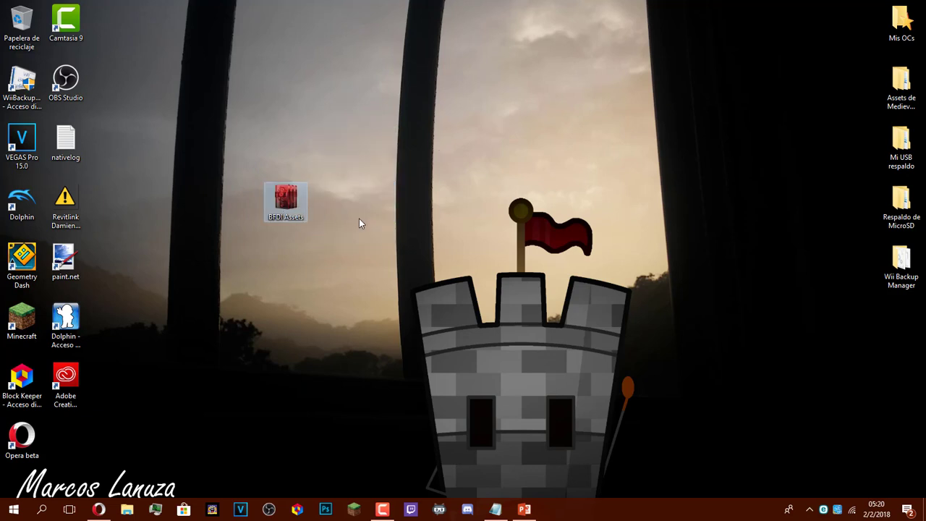
left_click(359, 218)
left_click_drag(388, 343, 133, 37)
left_click_drag(200, 78, 377, 353)
left_click_drag(378, 356, 174, 55)
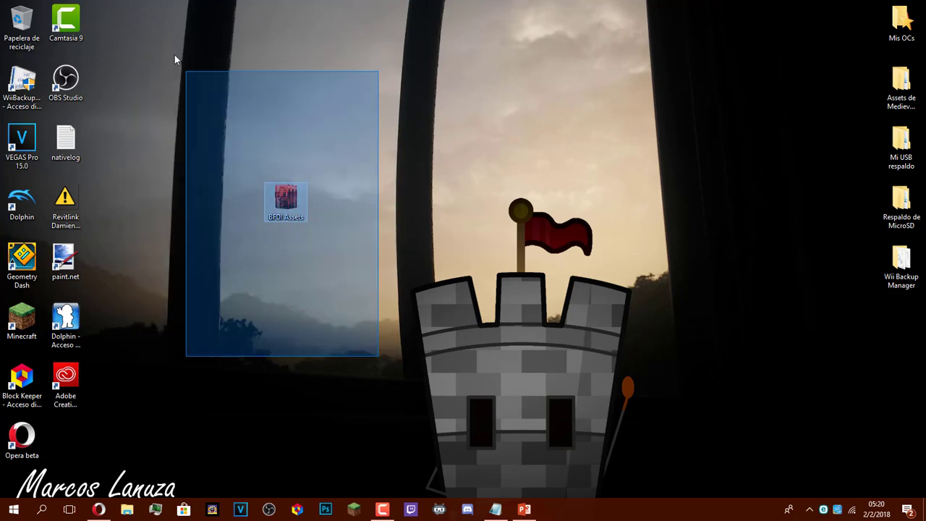
left_click_drag(201, 90, 433, 377)
left_click_drag(412, 339, 181, 49)
left_click_drag(265, 139, 417, 332)
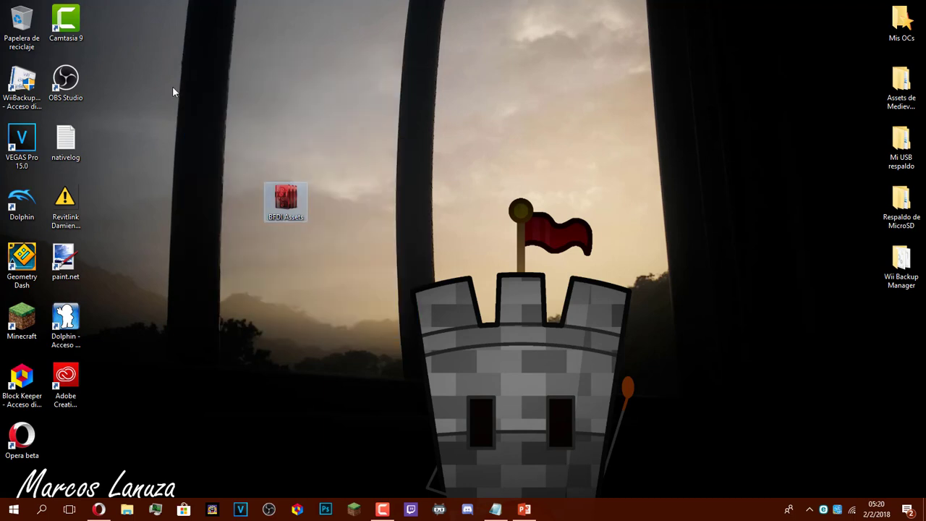
left_click_drag(208, 115, 237, 126)
left_click_drag(397, 306, 236, 120)
left_click_drag(519, 378, 557, 349)
left_click_drag(564, 356, 178, 80)
left_click_drag(233, 123, 637, 377)
left_click(660, 386)
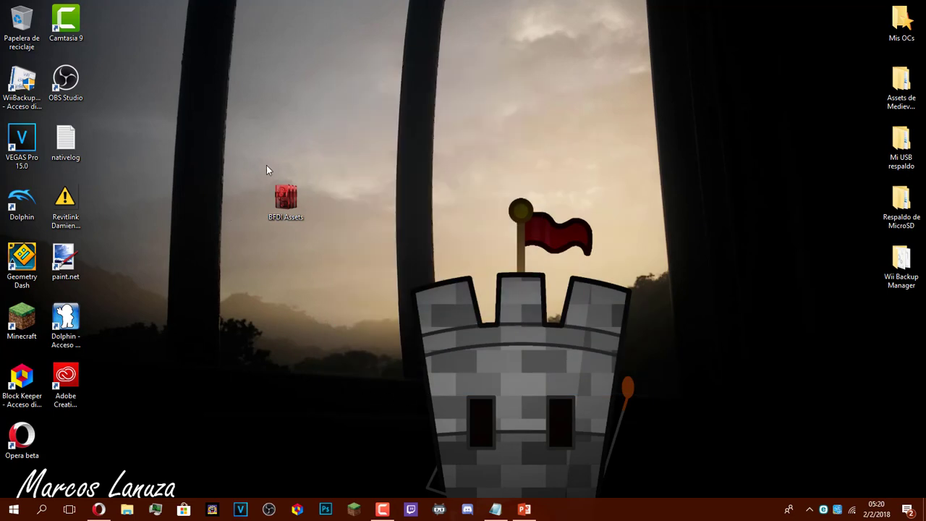
mouse_move(249, 145)
left_mouse_down()
mouse_move(417, 358)
mouse_move(243, 133)
mouse_move(363, 274)
left_mouse_up()
left_click_drag(287, 198, 332, 143)
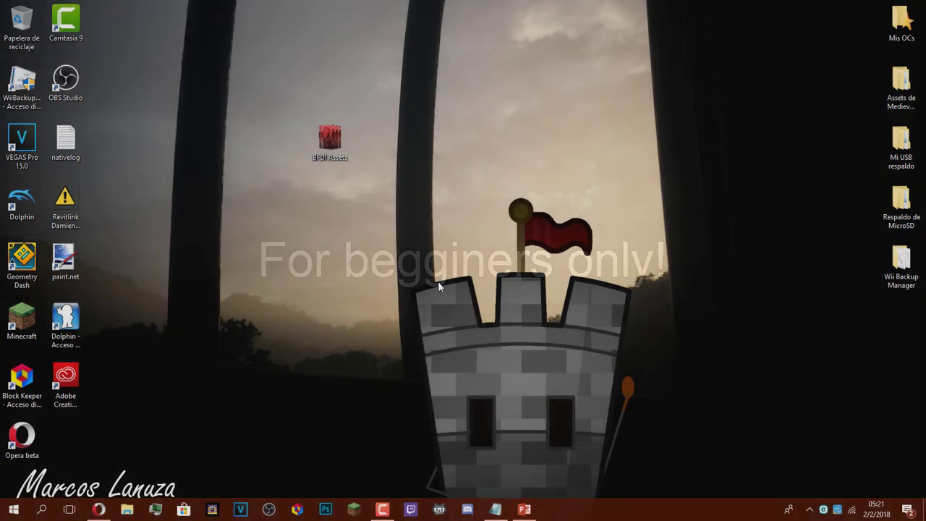
left_click_drag(351, 162, 295, 124)
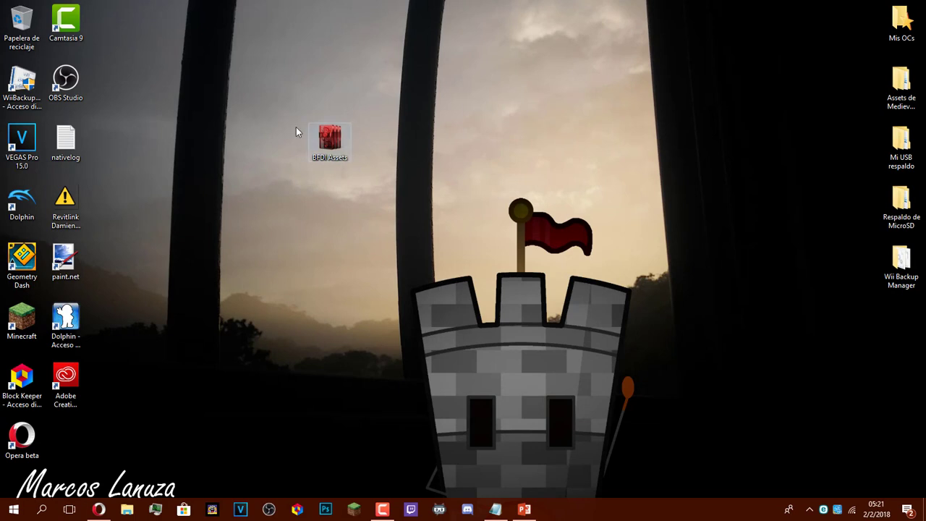
left_click_drag(361, 186, 294, 72)
left_click_drag(295, 76, 394, 213)
left_click_drag(329, 139, 377, 260)
left_click_drag(313, 340, 421, 250)
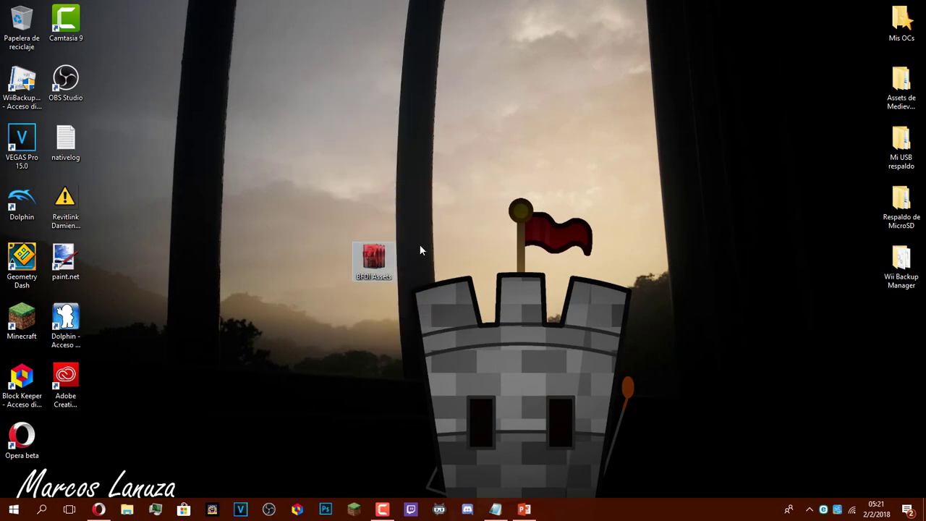
Open the BFDI Assets archive in WinRAR, look inside its BFDI folder, and close the archive window.
double_click(361, 265)
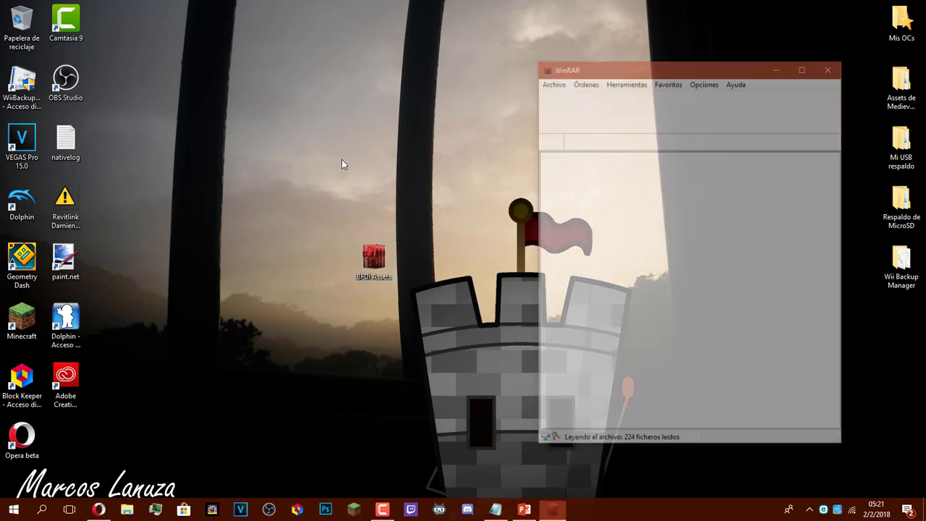
double_click(556, 181)
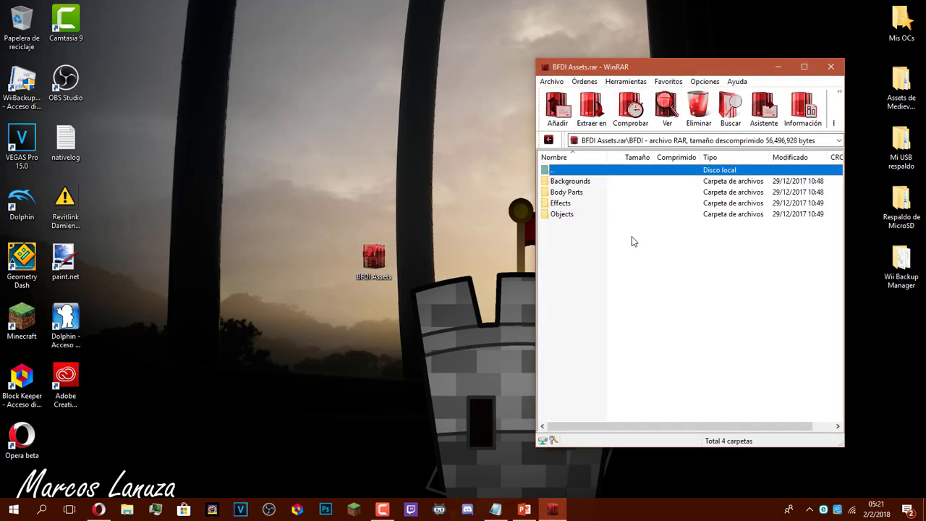
key("BackSpace")
left_click_drag(591, 271, 896, 413)
left_click_drag(709, 427, 711, 282)
left_click(828, 67)
left_click_drag(203, 86, 457, 353)
mouse_move(445, 337)
left_mouse_down()
mouse_move(298, 166)
mouse_move(404, 303)
mouse_move(274, 153)
mouse_move(460, 343)
left_mouse_up()
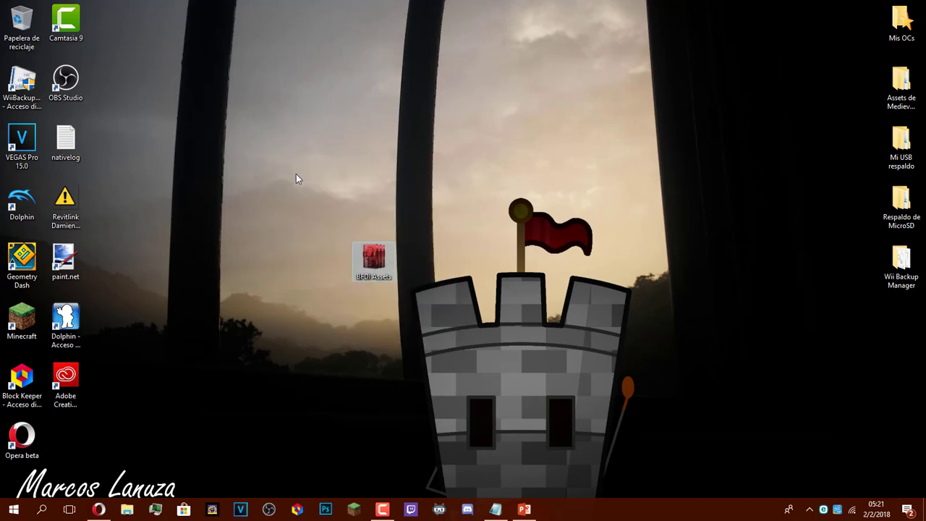
left_click_drag(373, 257, 284, 204)
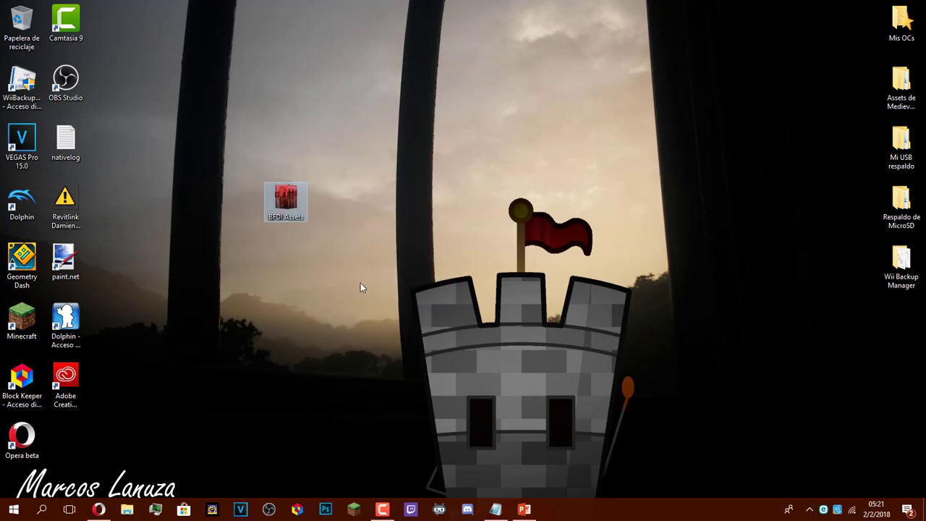
left_click_drag(377, 295, 224, 110)
left_click_drag(319, 166, 245, 180)
left_click(310, 241)
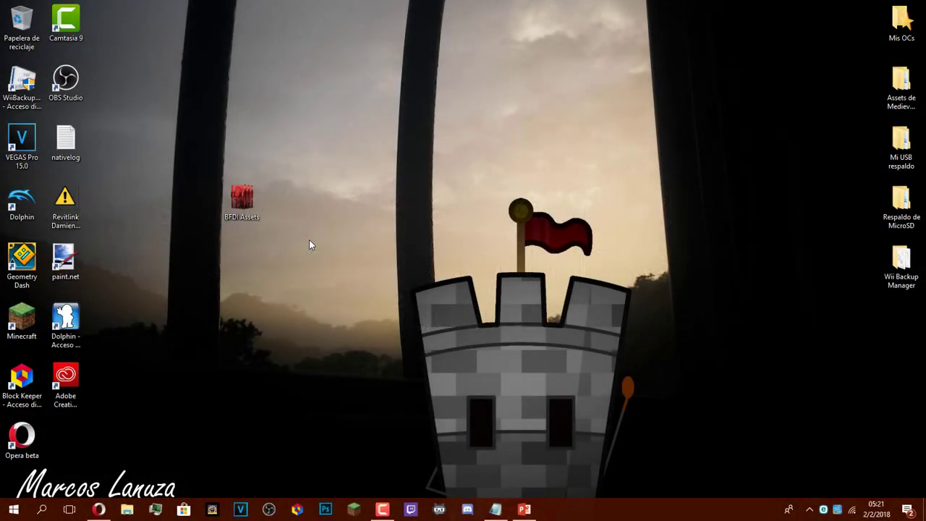
left_click_drag(242, 191, 314, 225)
left_click(436, 43)
left_click(361, 220)
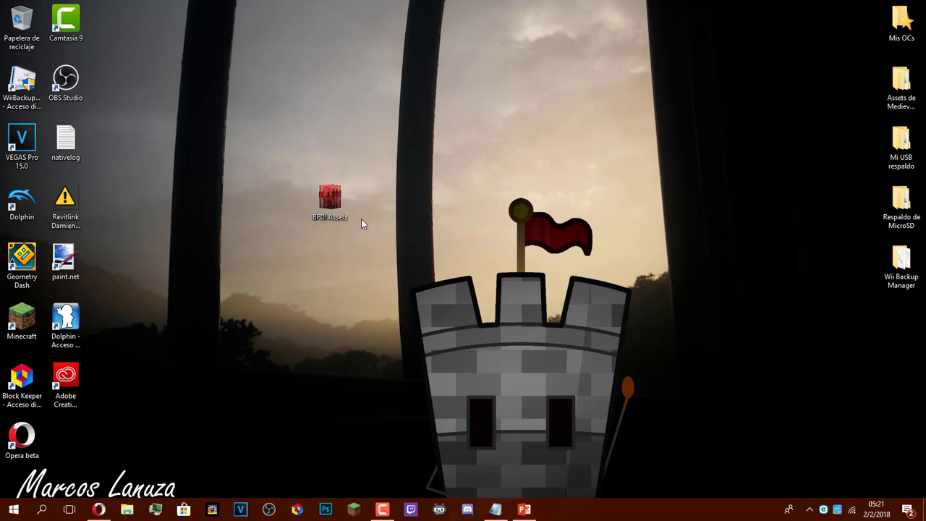
left_click_drag(302, 121, 407, 316)
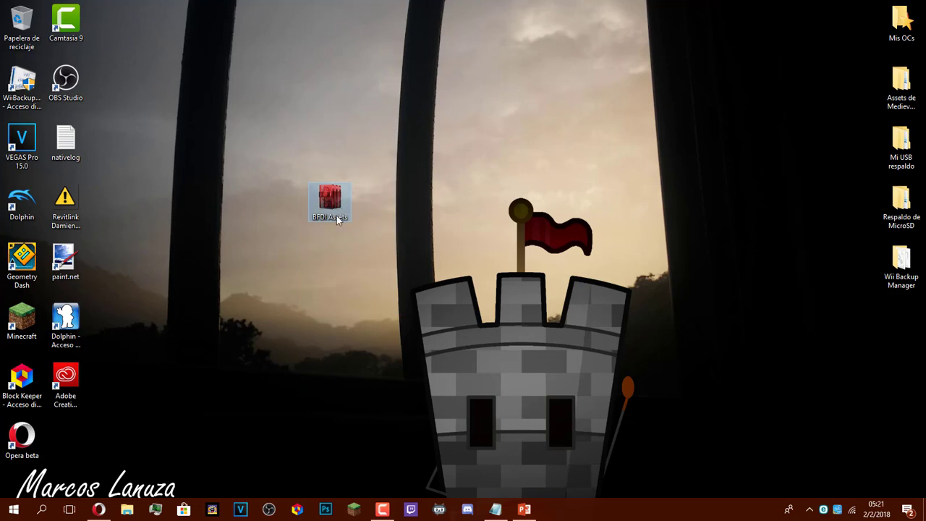
mouse_move(336, 219)
left_mouse_down()
mouse_move(337, 276)
mouse_move(330, 229)
left_mouse_up()
left_click_drag(358, 267, 380, 224)
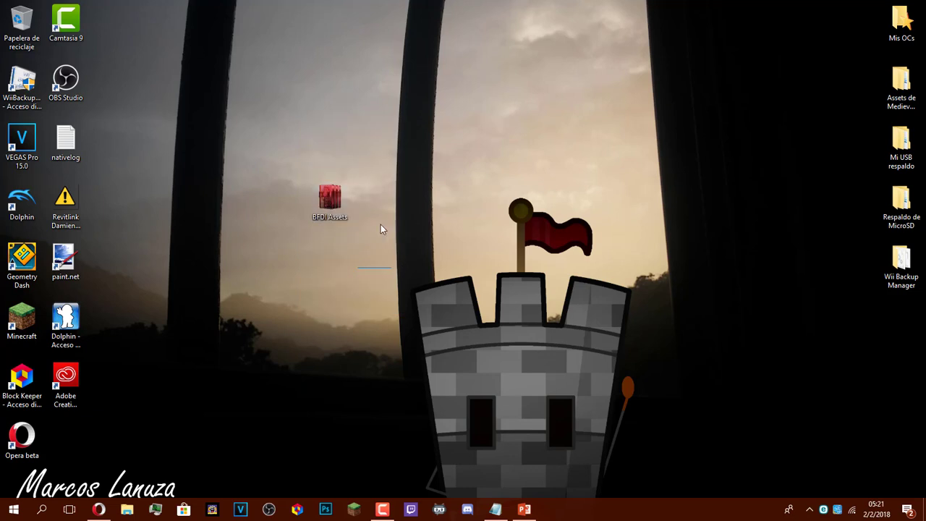
left_click_drag(334, 205, 289, 247)
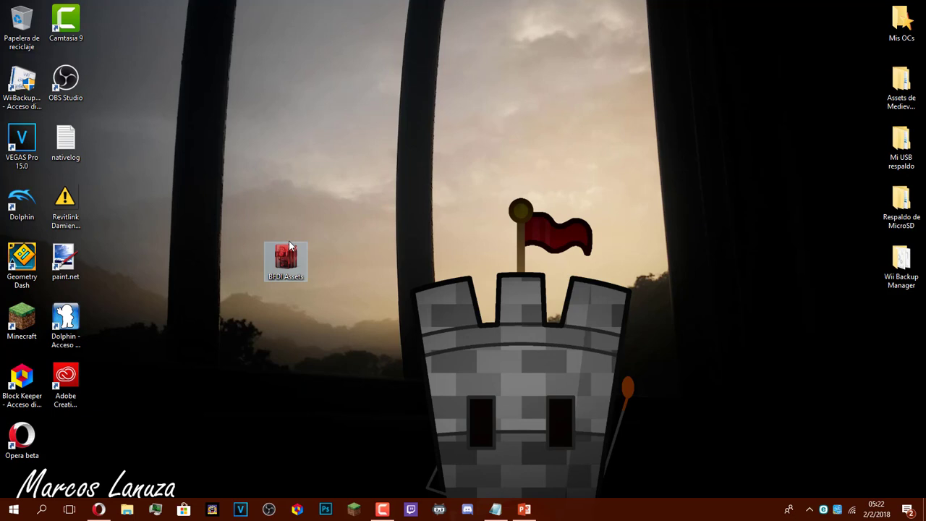
left_click_drag(289, 243, 342, 277)
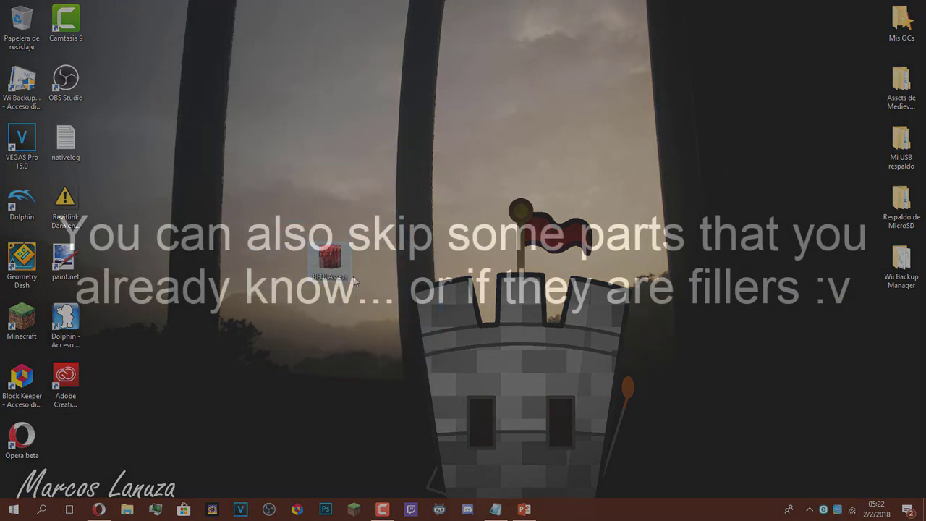
left_click_drag(333, 267, 286, 257)
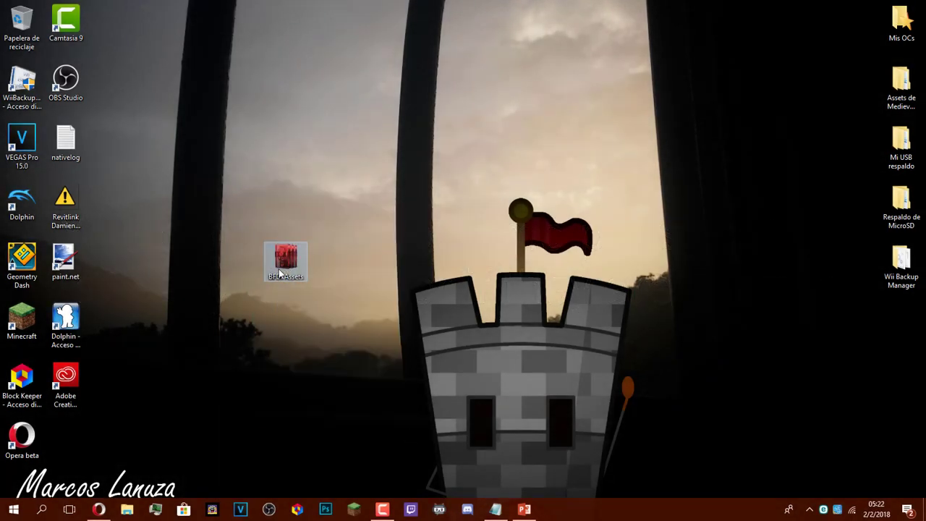
left_click_drag(289, 222, 288, 218)
left_click_drag(247, 148, 470, 388)
left_click(470, 390)
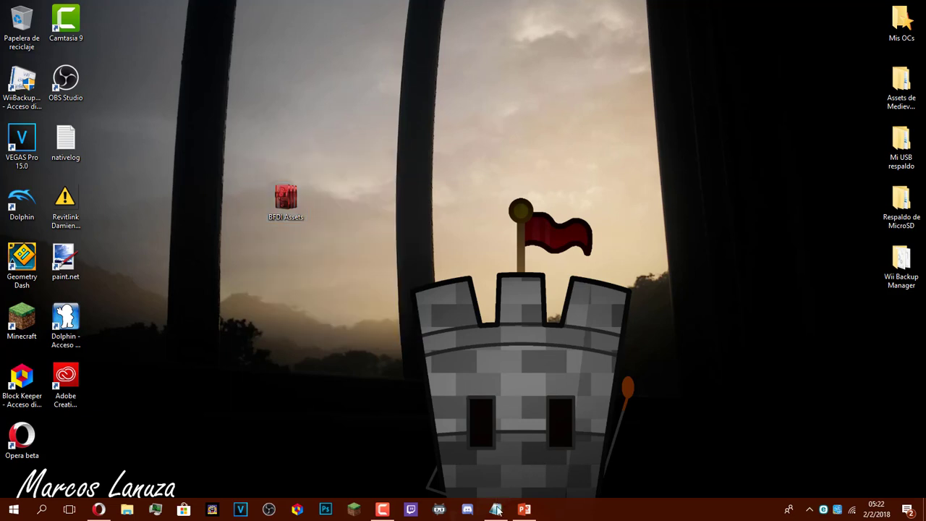
left_click(496, 510)
left_click_drag(727, 144, 478, 131)
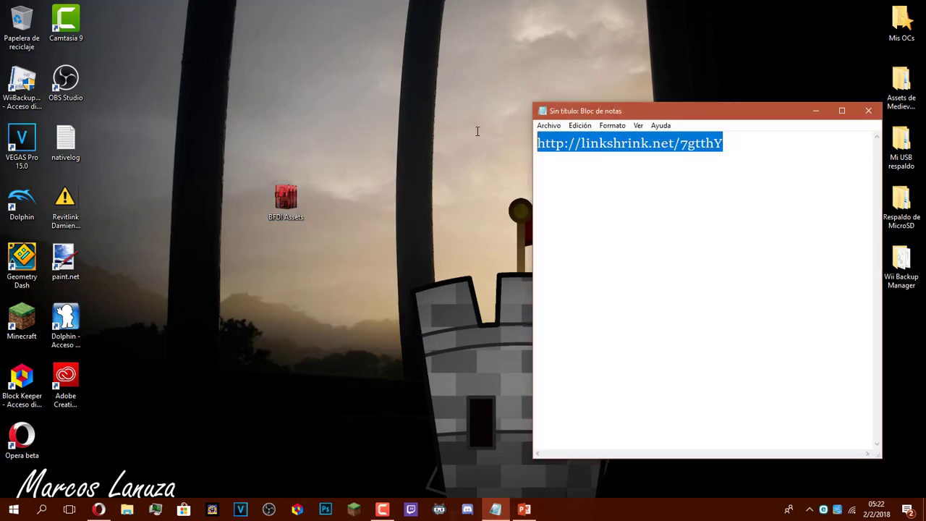
left_click(777, 234)
left_click_drag(241, 162, 271, 172)
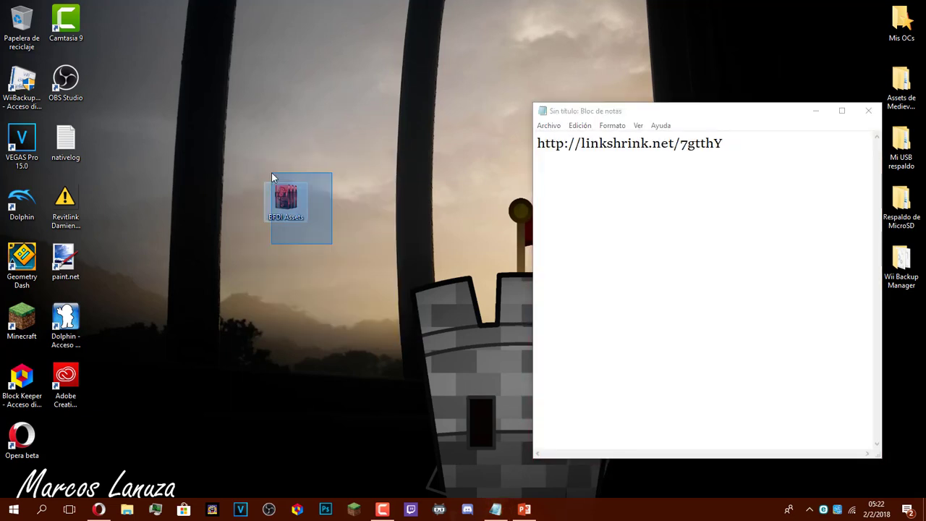
left_click(662, 231)
key("ctrl+a")
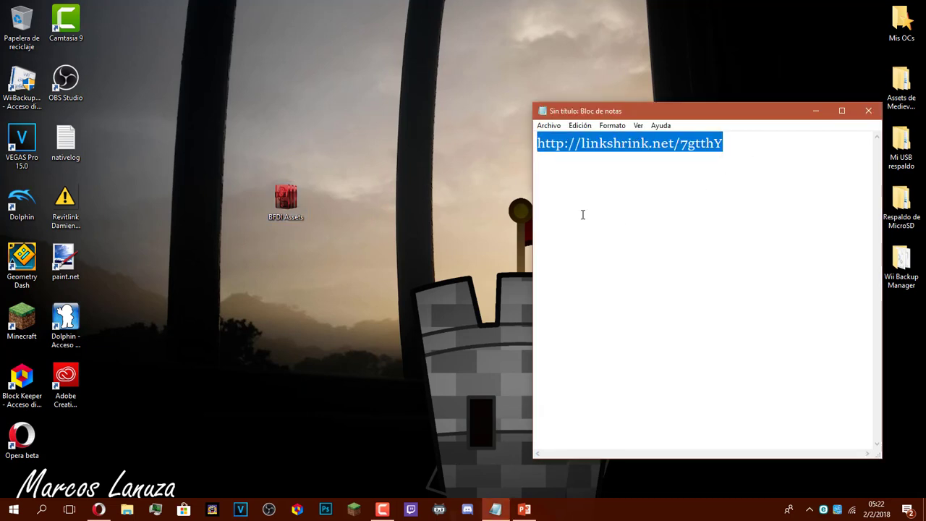
left_click(679, 248)
left_click_drag(725, 143, 511, 161)
key("ctrl+c")
left_click(816, 111)
Switch to the Opera browser, open the copied link, deny the notification request, and continue past the LinkShrink ad page.
left_click(99, 510)
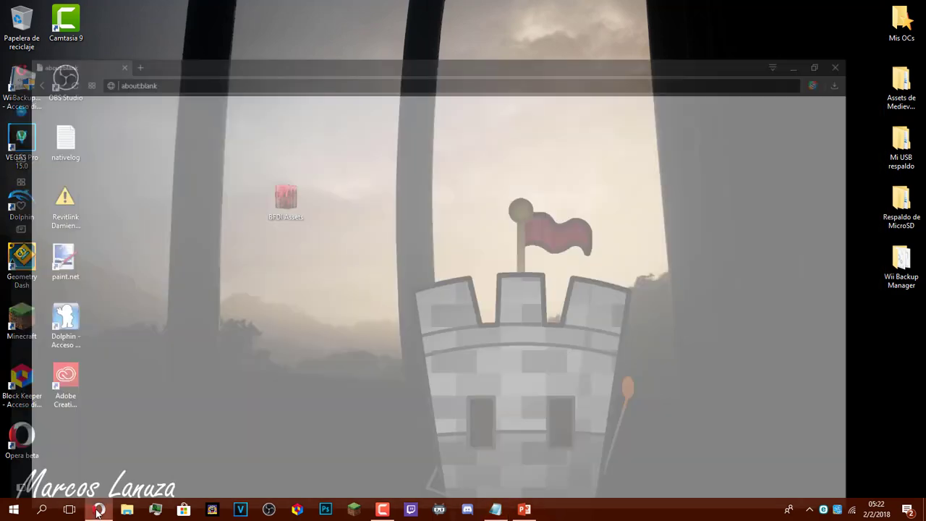
left_click(171, 34)
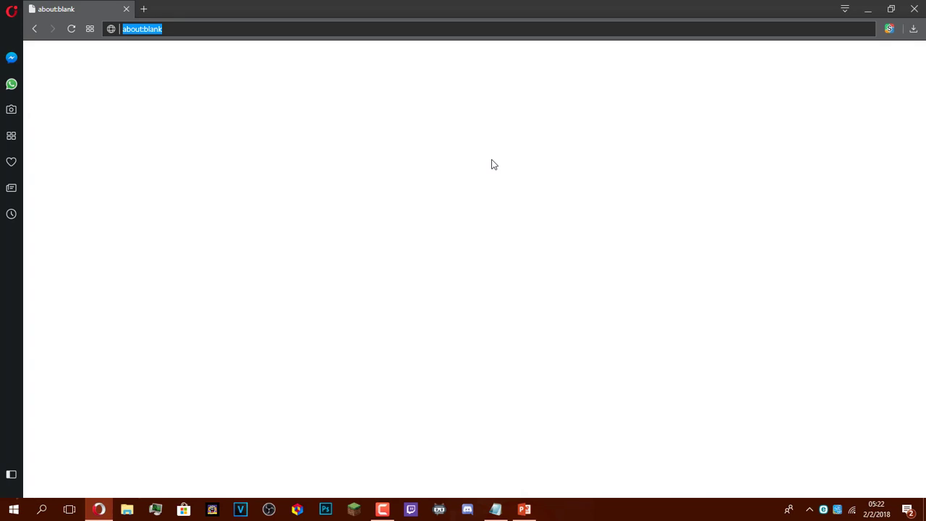
key("ctrl+v")
key("Return")
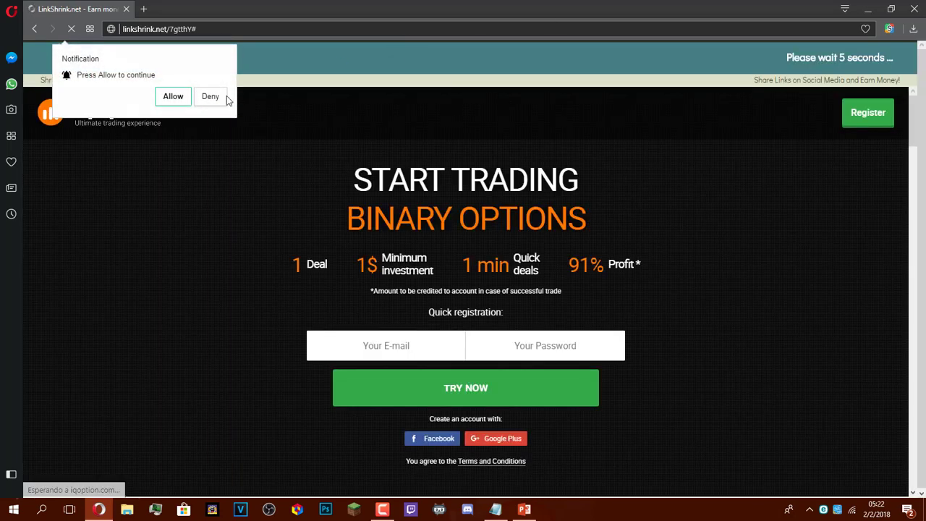
left_click(223, 98)
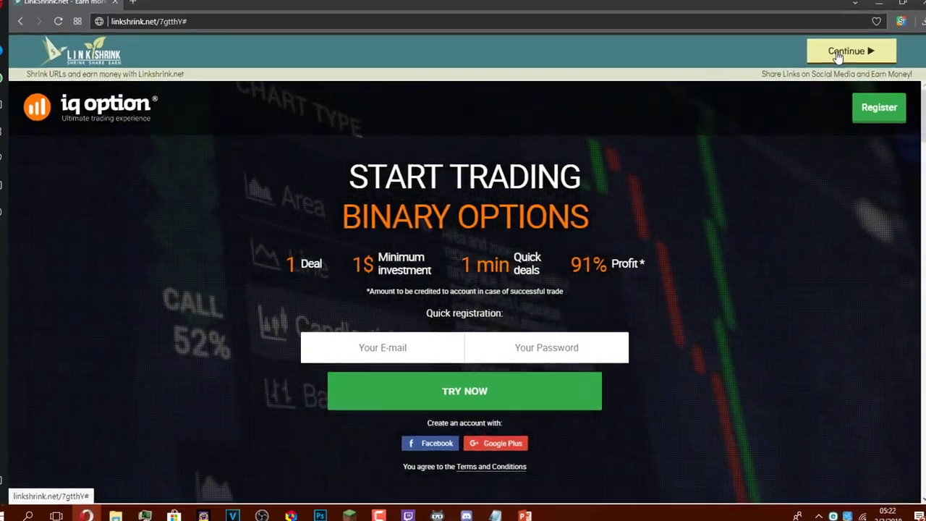
left_click(837, 58)
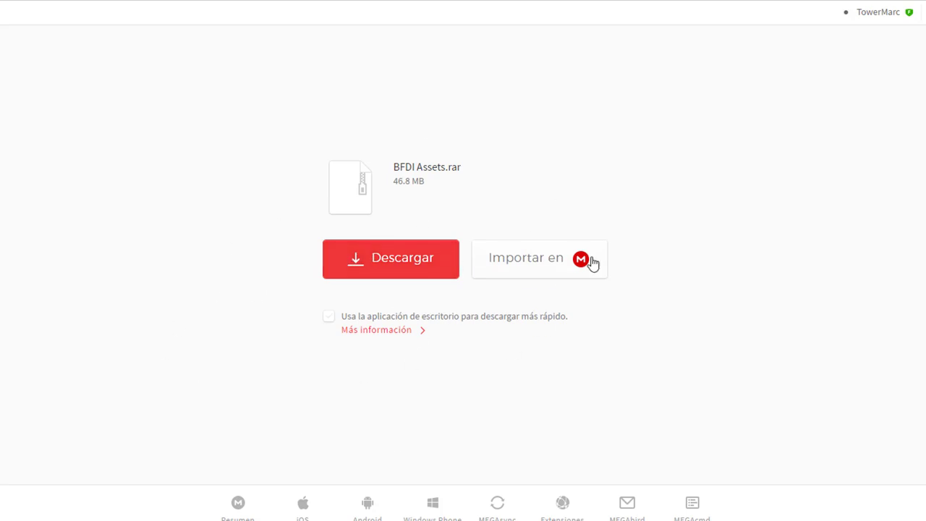
Start downloading BFDI Assets.rar from the MEGA page, then pause the transfer.
left_click(379, 267)
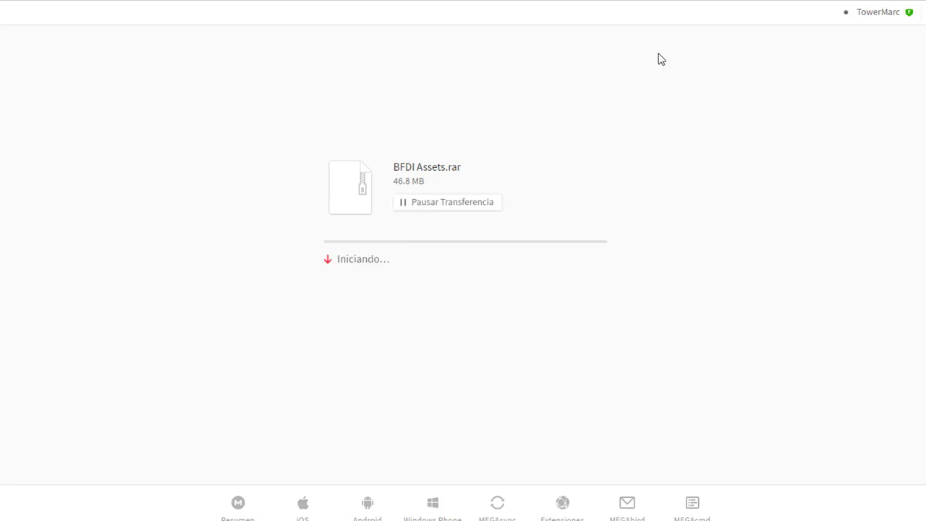
left_click(431, 203)
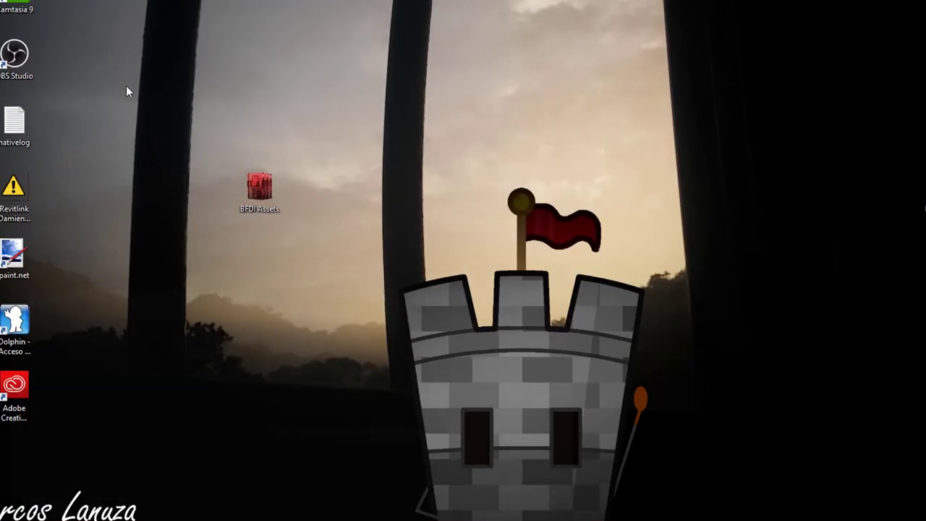
left_click_drag(180, 151, 370, 244)
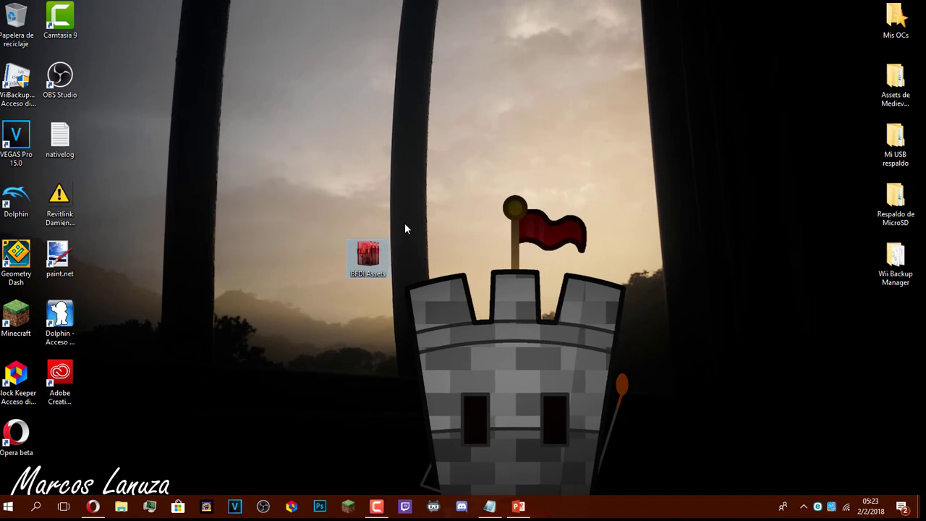
left_click_drag(316, 186, 351, 231)
right_click(345, 233)
left_click(326, 235)
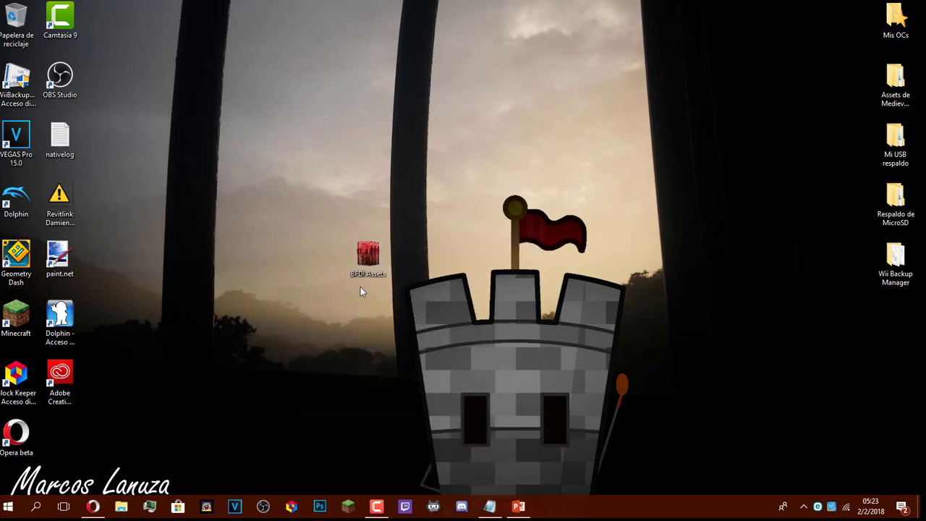
Extract the BFDI Assets archive directly onto the desktop.
right_click(374, 252)
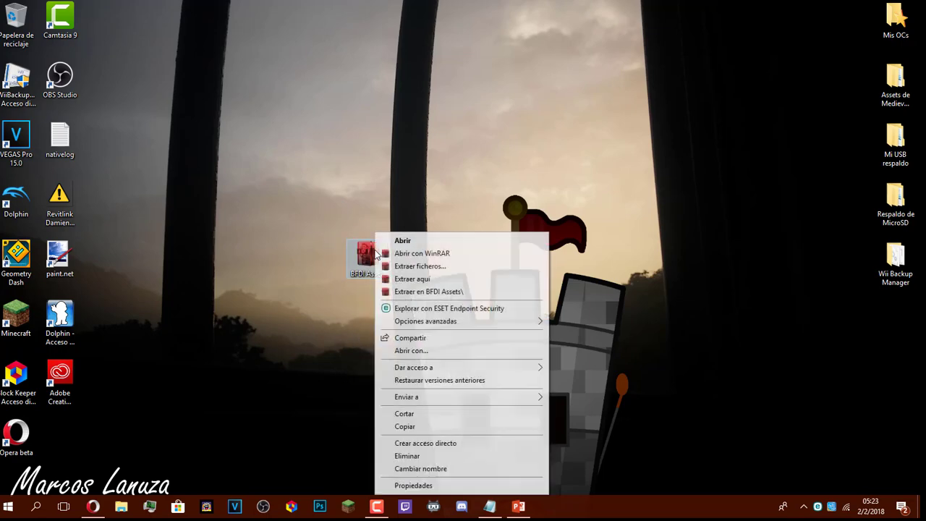
left_click(455, 281)
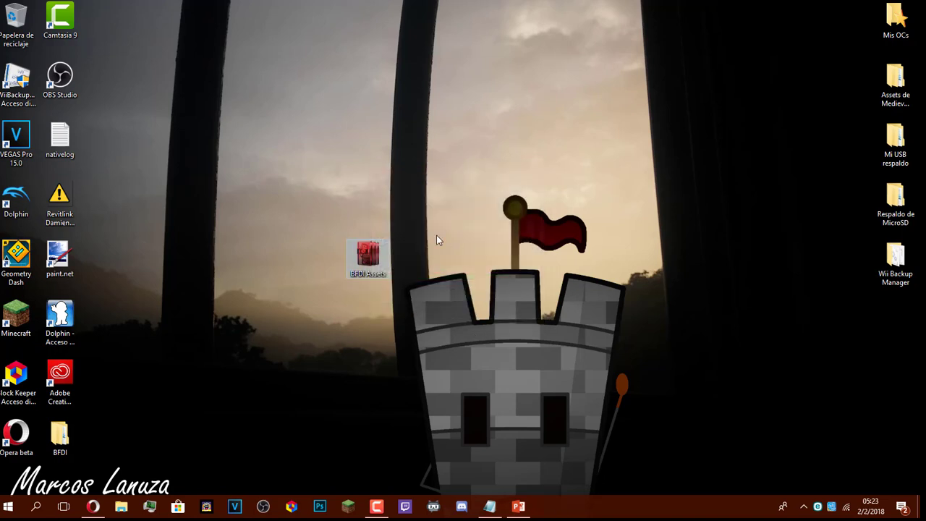
Move the BFDI Assets archive to the Recycle Bin and place the extracted BFDI folder in the open area of the desktop.
left_click_drag(317, 193, 380, 282)
left_click_drag(355, 209, 12, 13)
left_click_drag(60, 434, 291, 214)
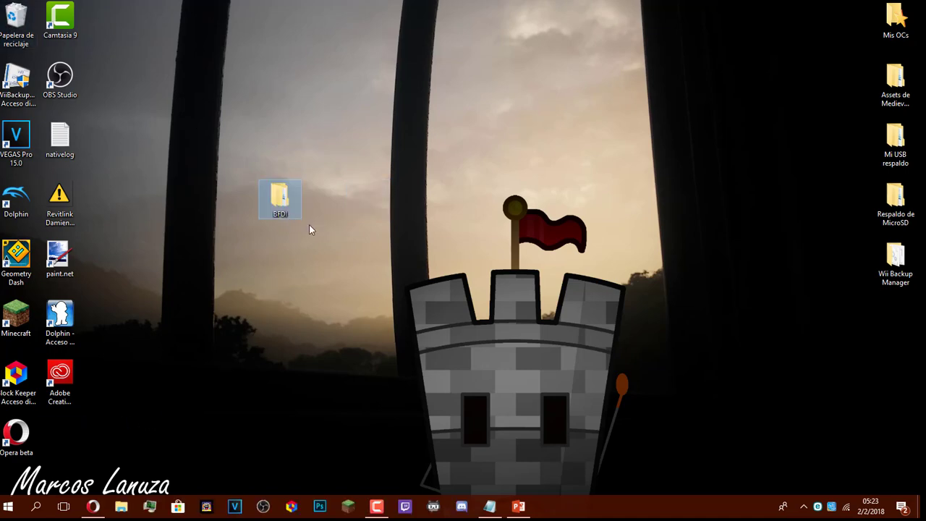
Open the BFDI folder, place its window beside the folder icon on the desktop, and show its contents as large icons.
left_click_drag(237, 147, 324, 227)
double_click(282, 206)
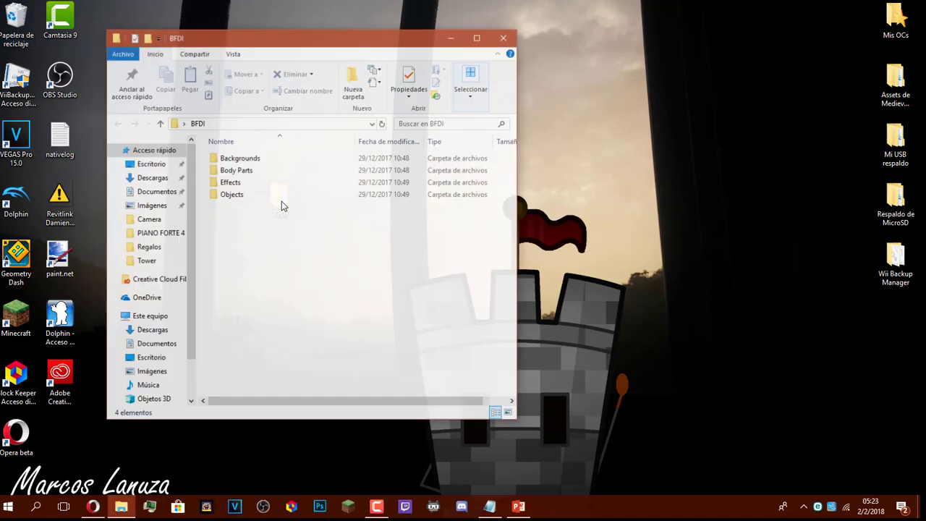
left_click_drag(316, 42, 486, 59)
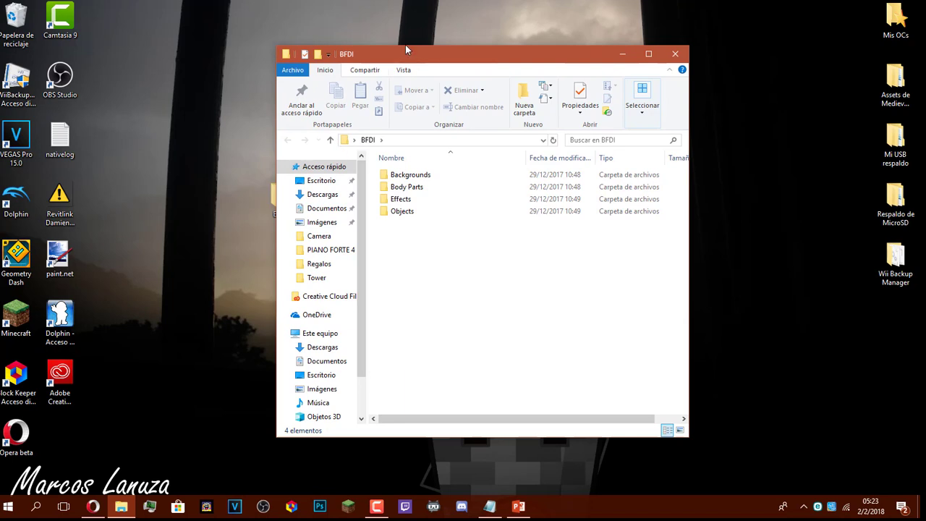
left_click_drag(406, 49, 515, 47)
left_click_drag(489, 244, 520, 167)
left_click(552, 263)
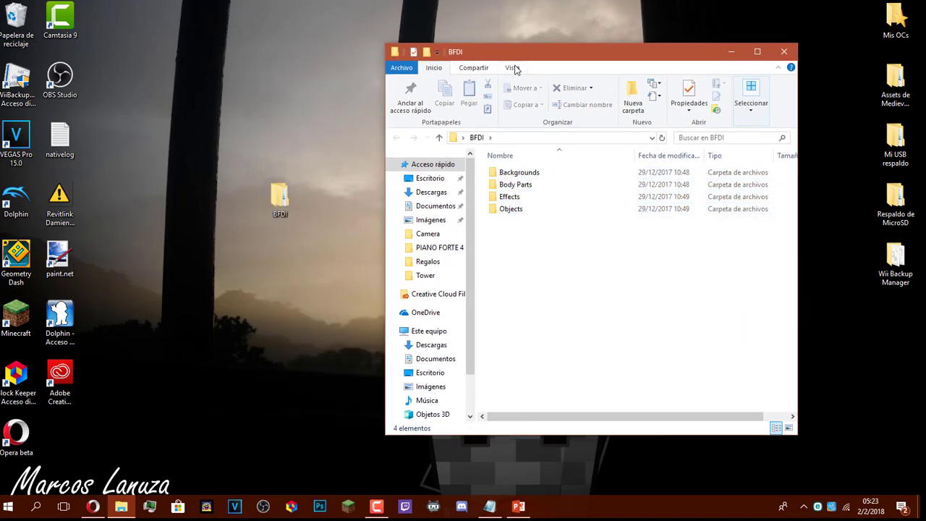
left_click(512, 68)
left_click(561, 84)
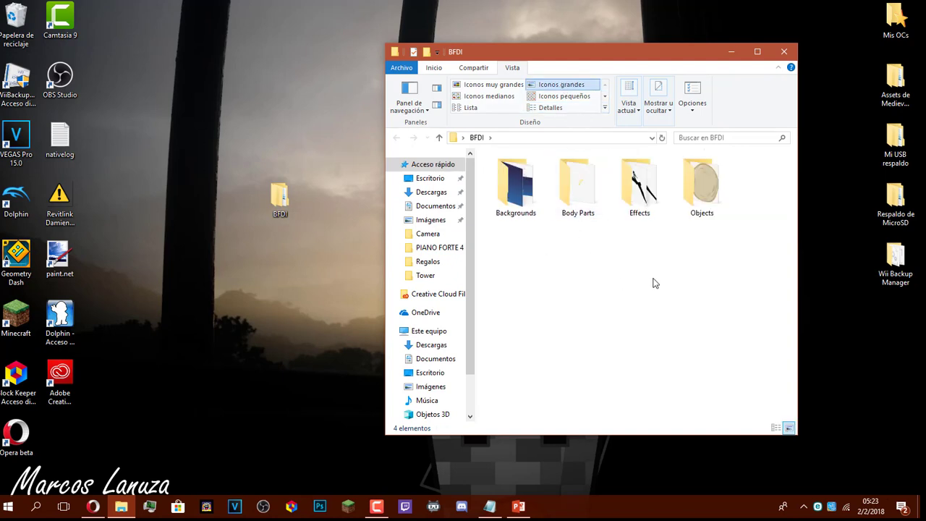
Move the BFDI folder icon slightly closer to the desktop's application shortcuts, away from the open folder window.
left_click_drag(246, 152, 292, 248)
mouse_move(280, 199)
left_mouse_down()
mouse_move(247, 217)
mouse_move(237, 210)
left_mouse_up()
left_click(299, 182)
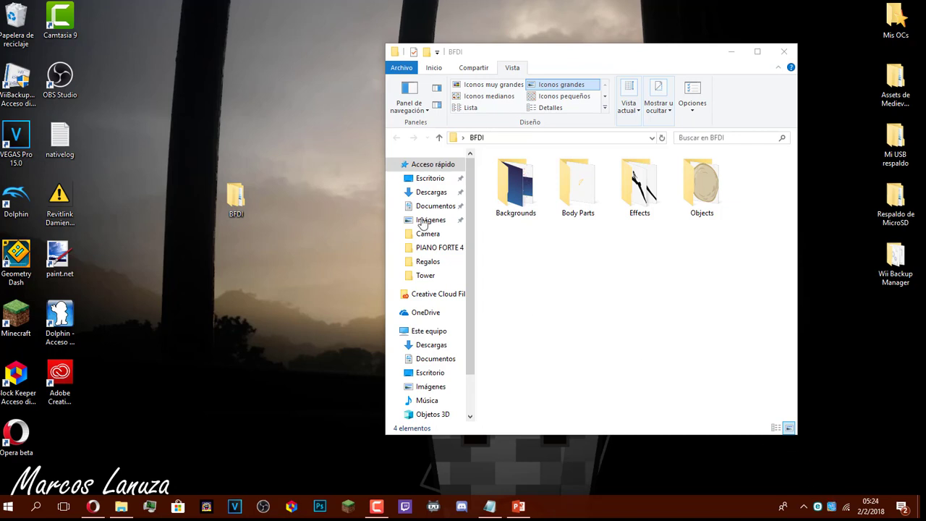
left_click(550, 52)
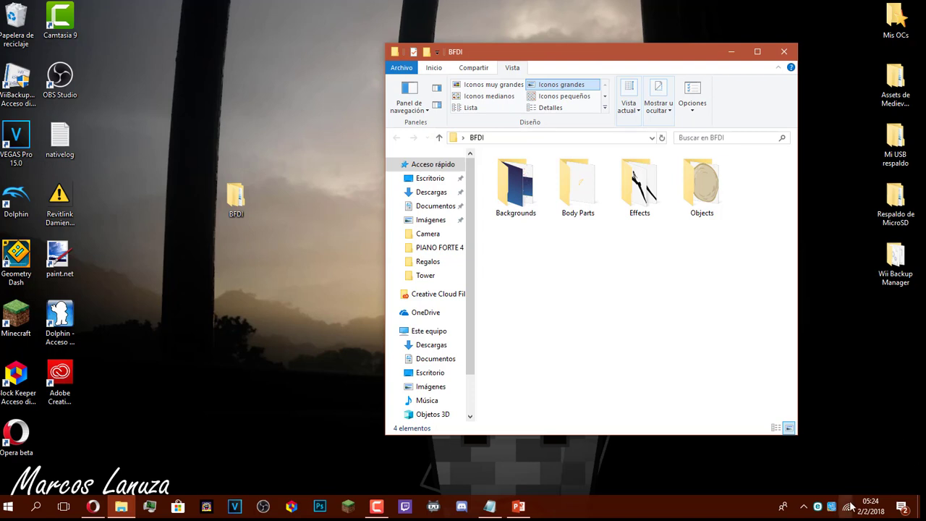
left_click_drag(289, 136, 162, 298)
left_click_drag(304, 333, 208, 100)
left_click_drag(206, 104, 282, 261)
left_click(312, 170)
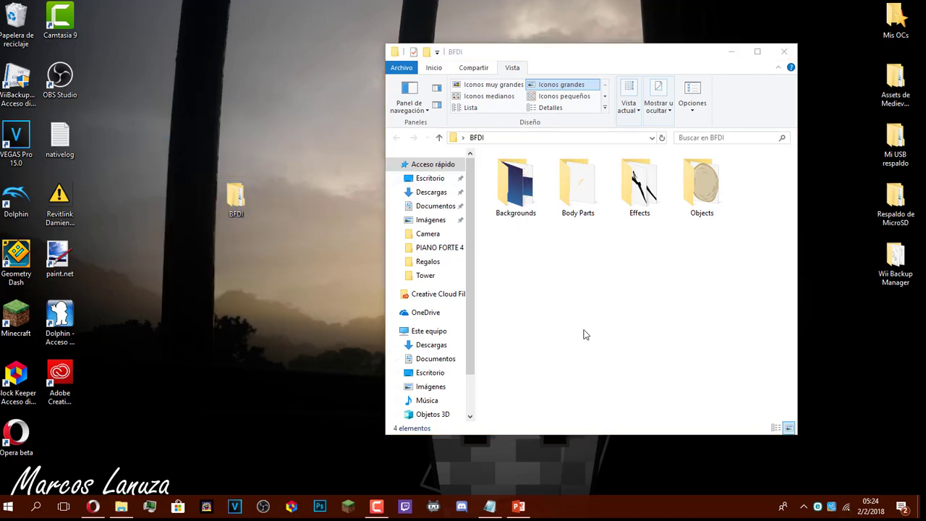
left_click(576, 251)
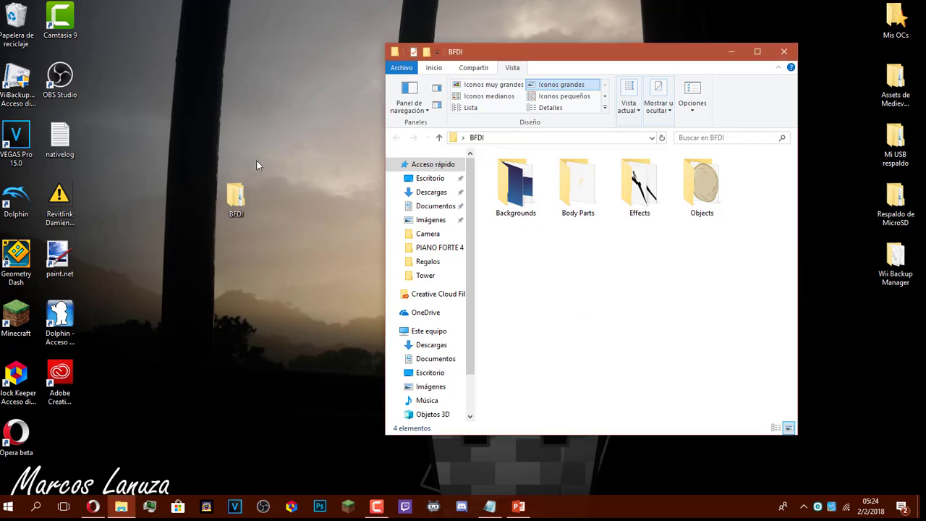
left_click_drag(191, 140, 272, 251)
left_click_drag(273, 250, 218, 126)
left_click_drag(290, 268, 252, 152)
left_click_drag(252, 152, 316, 300)
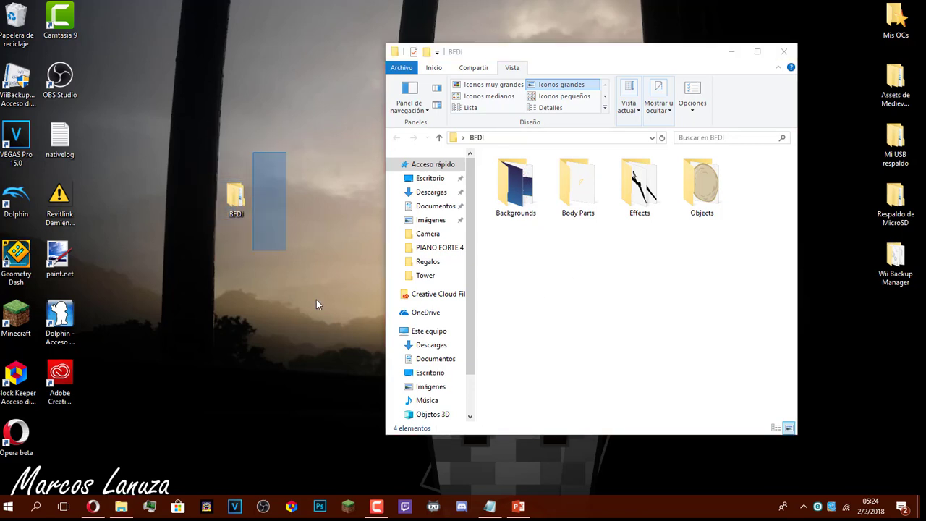
Look into the Backgrounds folder, return to BFDI, and open Body Parts with its contents shown as large icons.
double_click(515, 184)
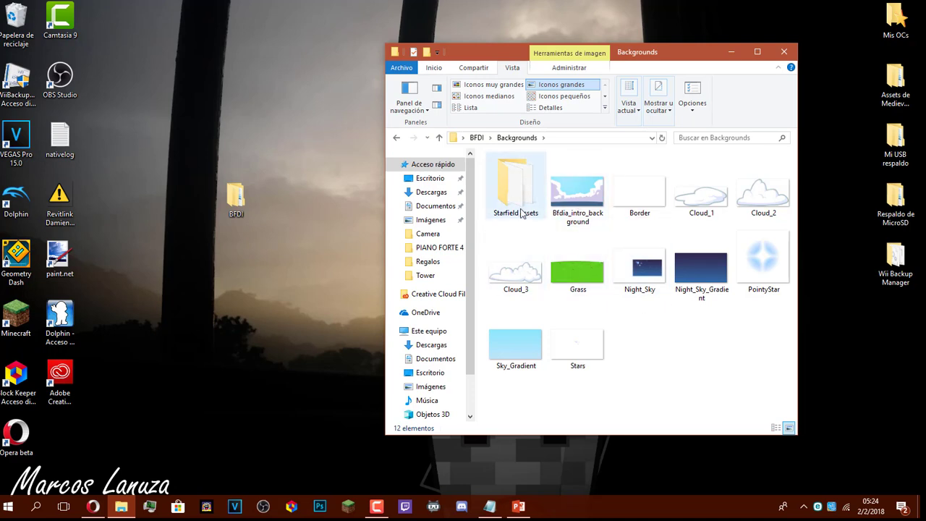
key("alt+Left")
double_click(581, 204)
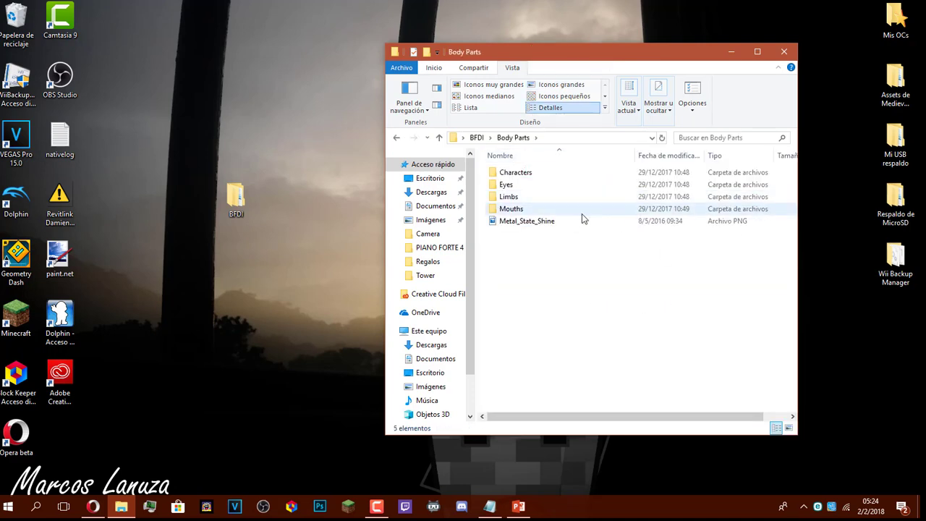
left_click(553, 84)
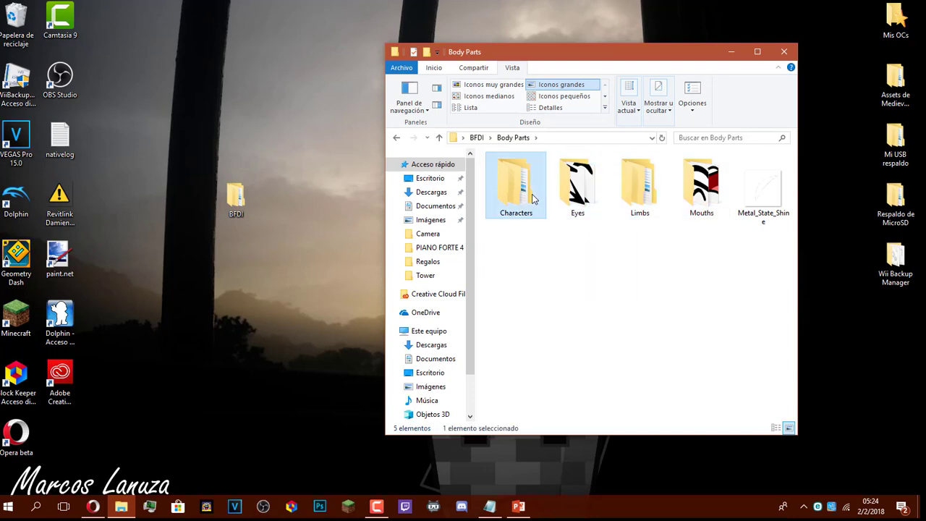
Open the Characters folder inside Body Parts, show it as large icons, look through it, and return to Body Parts.
double_click(515, 190)
left_click(557, 84)
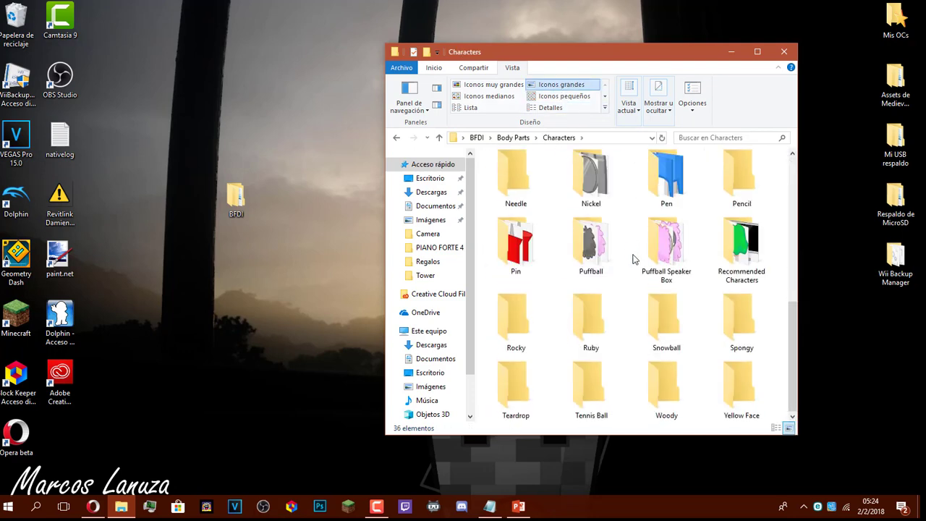
scroll(637, 260, "up", 5)
key("BackSpace")
Look through the Eyes, Limbs and Mouths folders inside Body Parts, returning to Body Parts after each one.
double_click(577, 190)
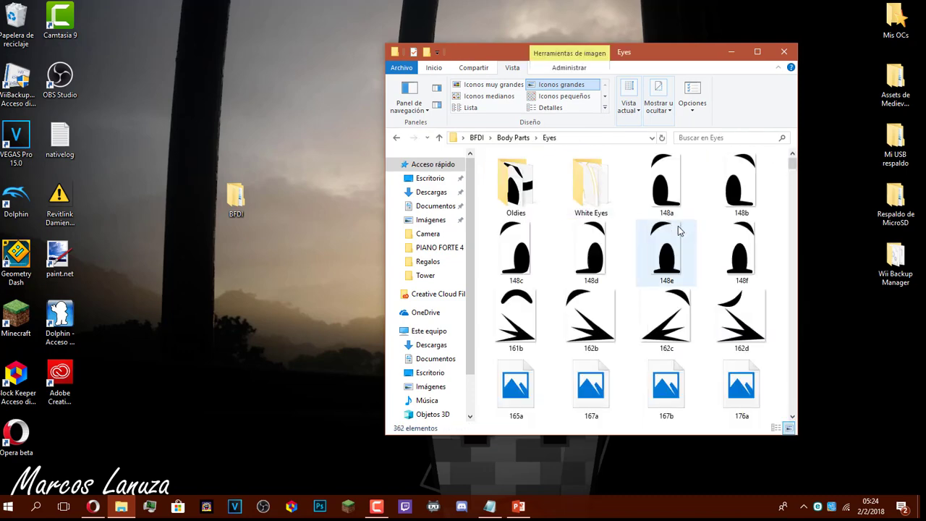
key("BackSpace")
left_click(647, 208)
double_click(647, 208)
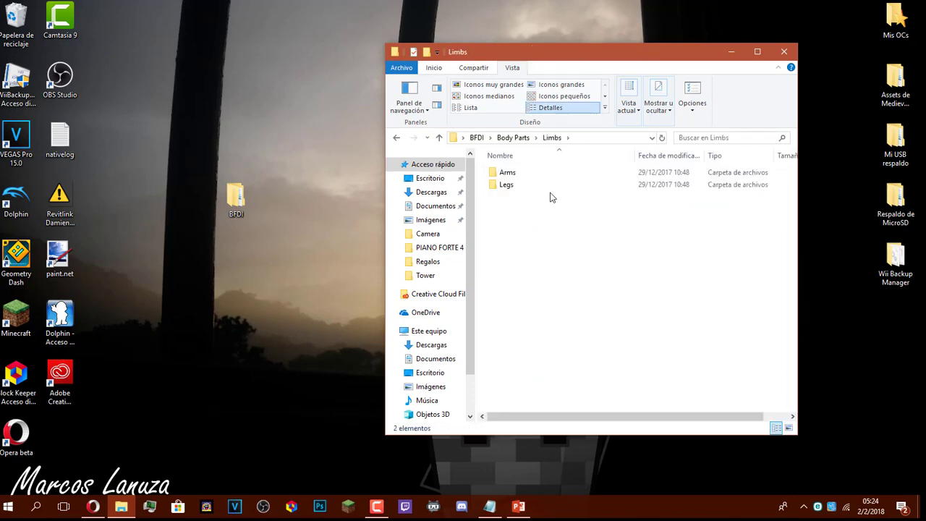
key("BackSpace")
left_click(702, 199)
double_click(702, 199)
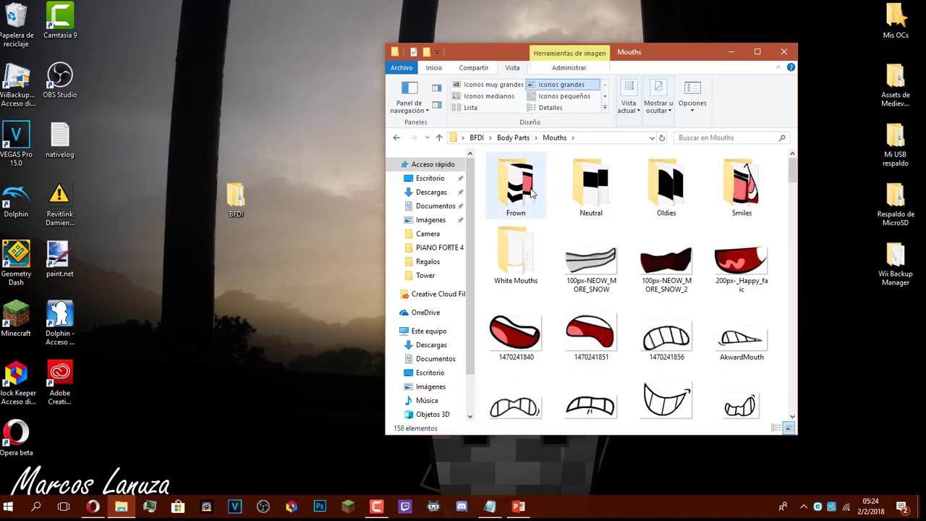
scroll(530, 192, "down", 5)
key("BackSpace")
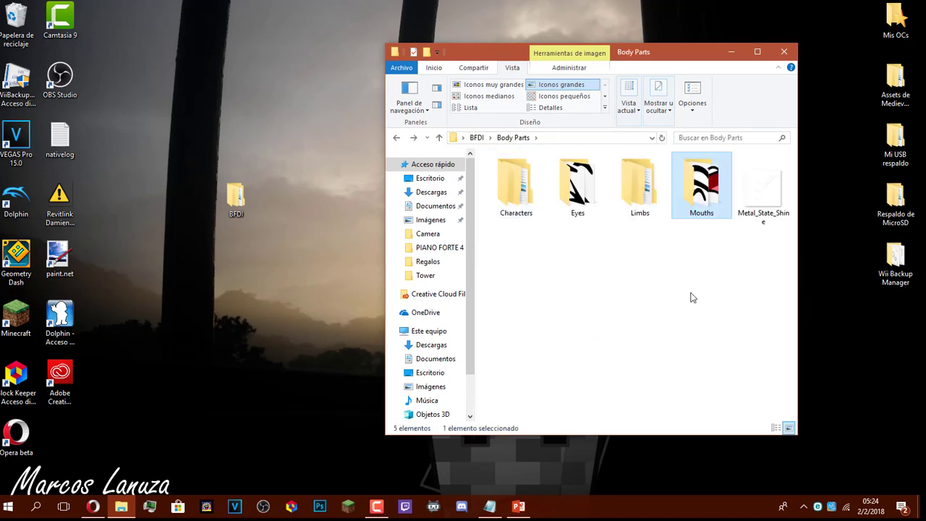
Go back to the BFDI folder, look through the images in the Effects folder, and return to BFDI.
key("BackSpace")
double_click(641, 192)
scroll(643, 197, "down", 5)
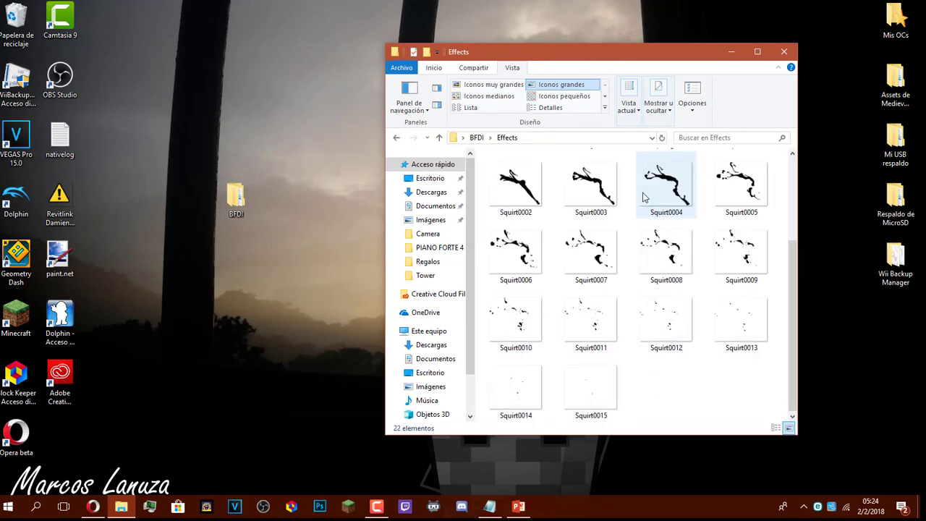
scroll(644, 197, "up", 5)
key("BackSpace")
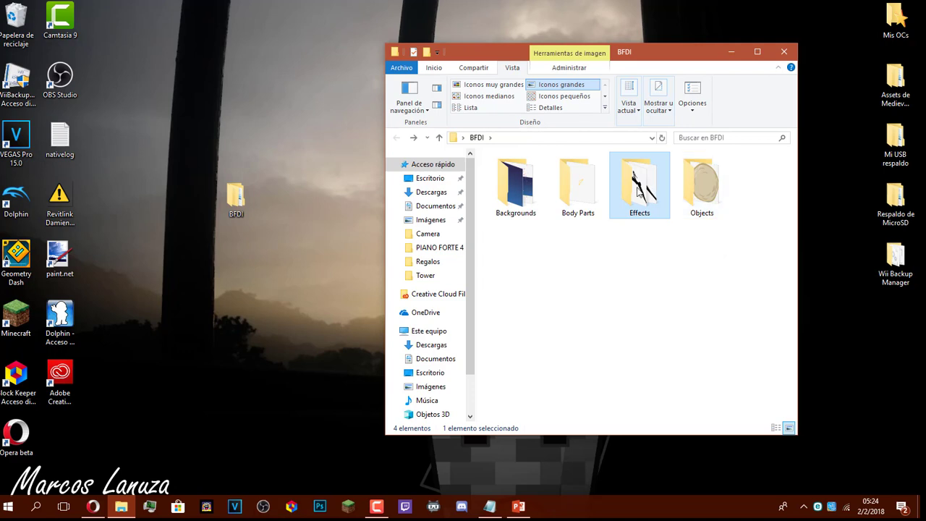
Open the Objects folder, show its contents as large icons, and return to the BFDI folder.
double_click(699, 190)
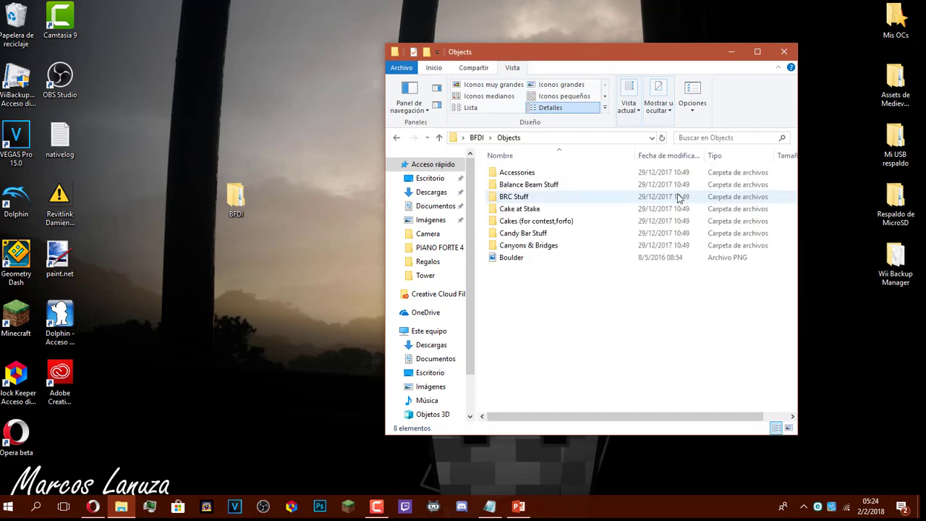
left_click(561, 85)
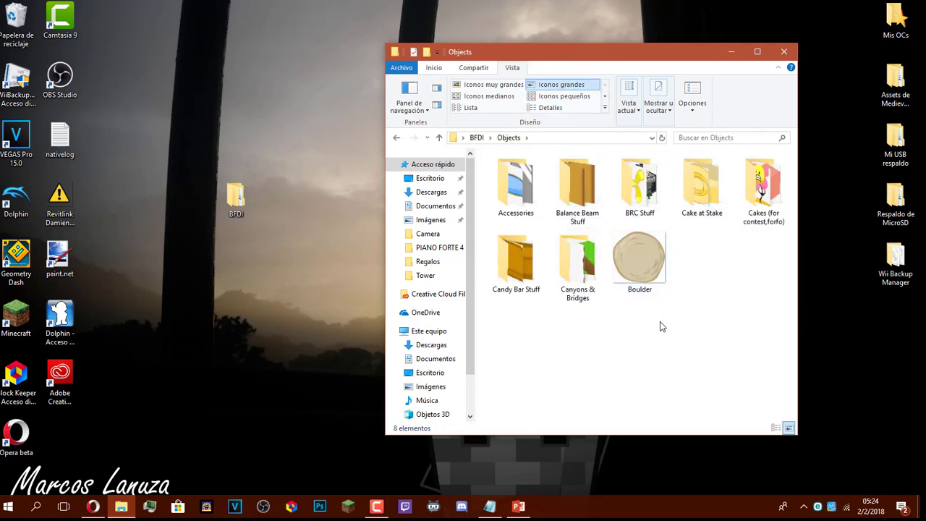
key("BackSpace")
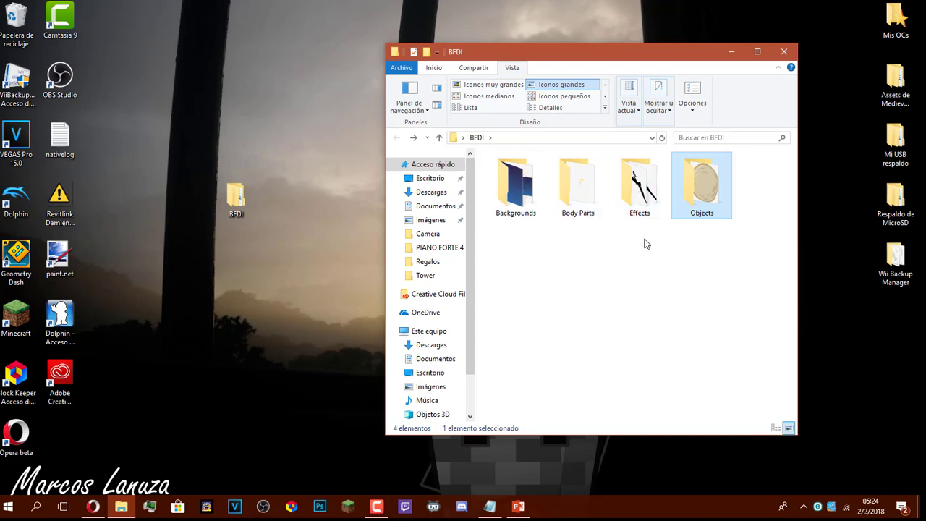
Revisit the Body Parts folder and point out its Characters, Eyes, Limbs and Mouths subfolders.
double_click(598, 202)
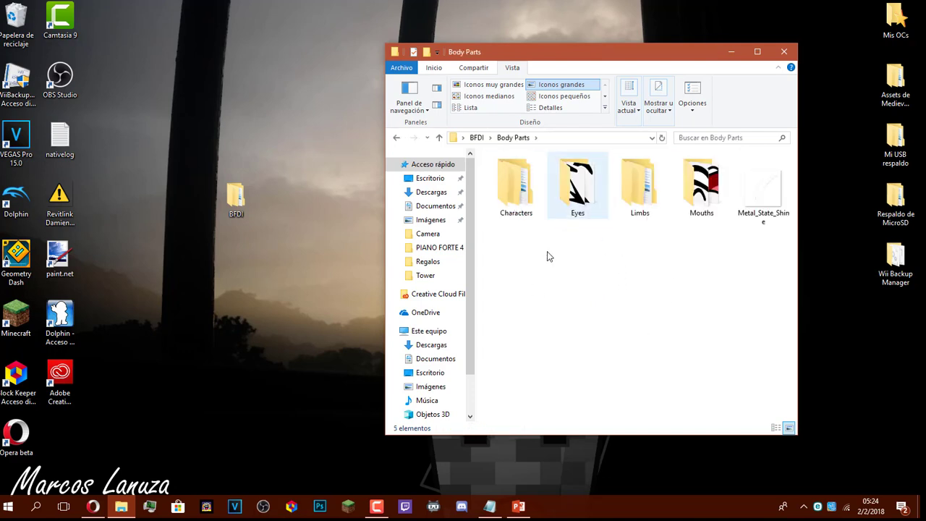
left_click(478, 137)
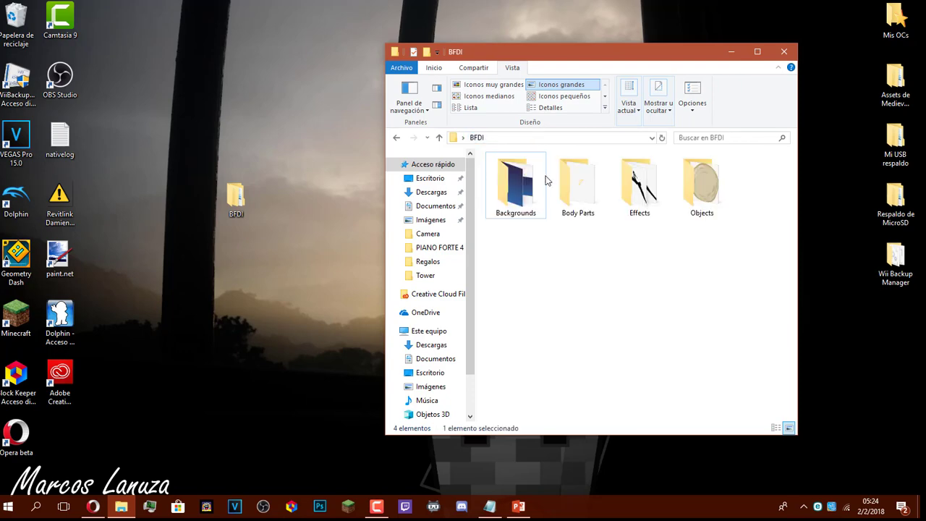
double_click(590, 208)
left_click_drag(521, 253, 709, 253)
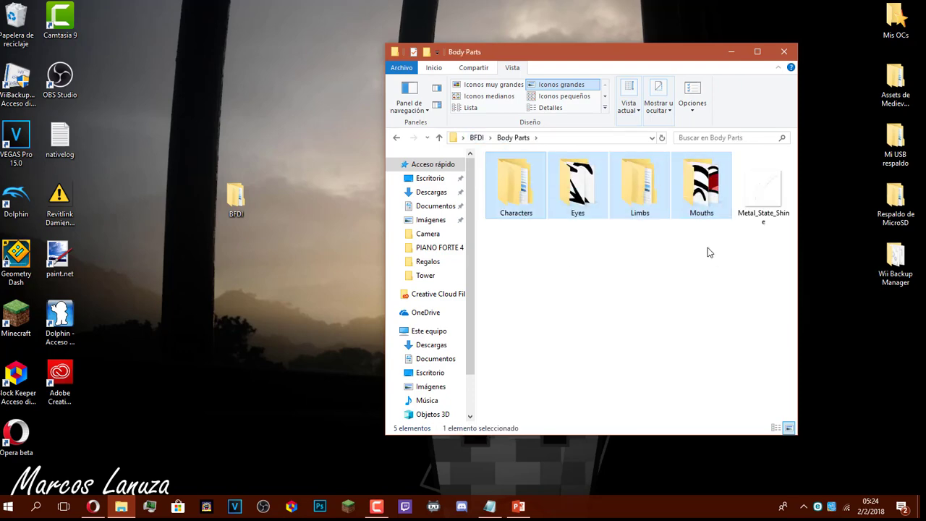
left_click(595, 311)
Minimise the folder window, switch to PowerPoint, and create a blank presentation.
left_click(731, 52)
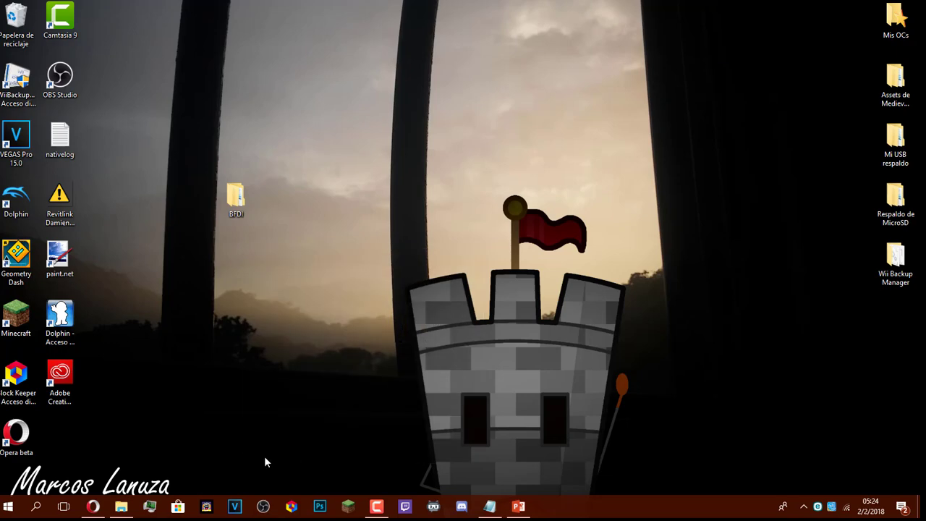
left_click(518, 506)
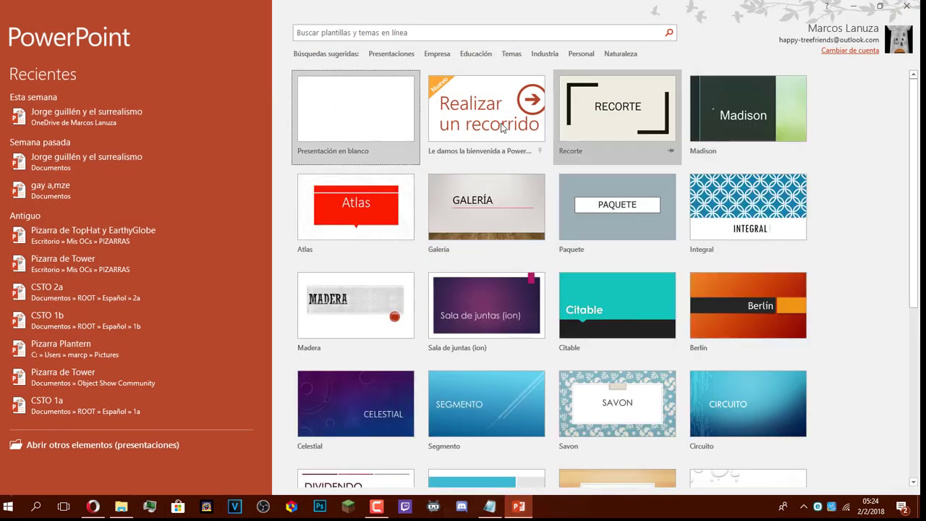
left_click(333, 142)
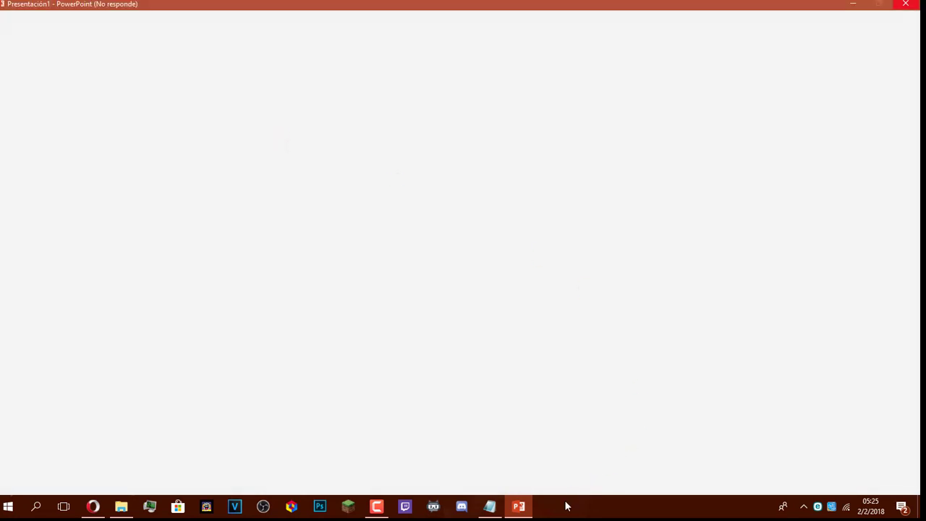
Close the untitled Notepad document without saving its changes.
left_click(499, 505)
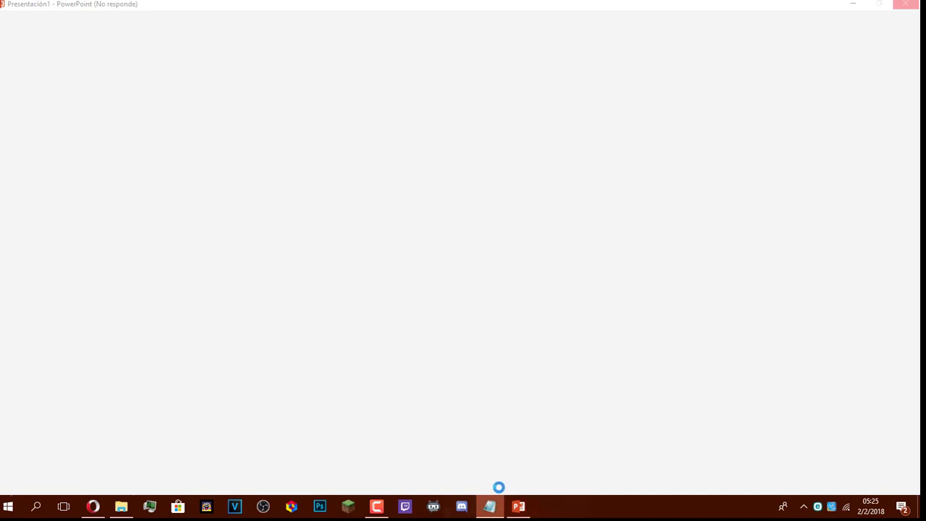
right_click(490, 505)
left_click(494, 479)
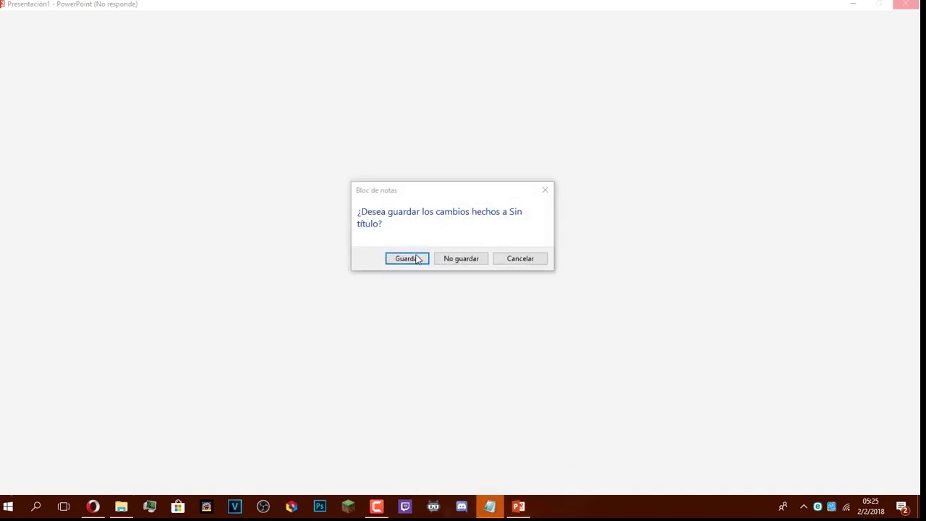
left_click(452, 262)
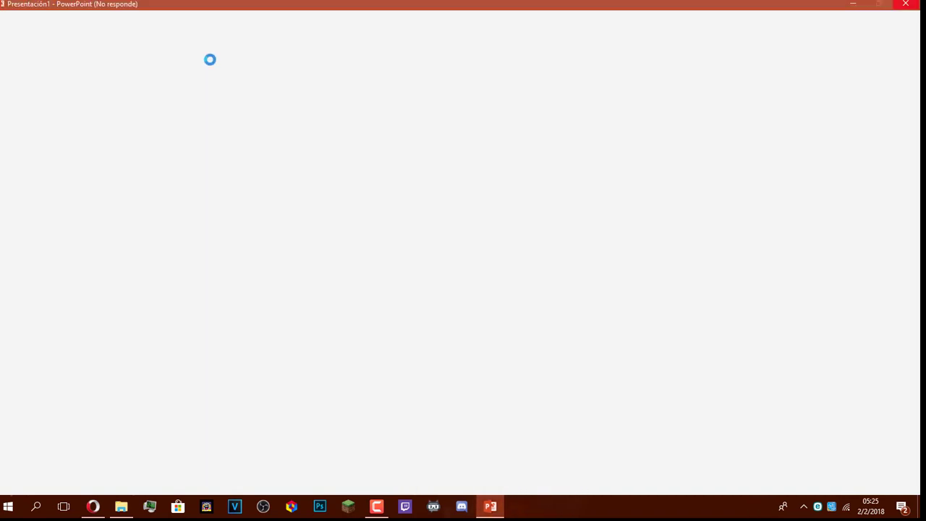
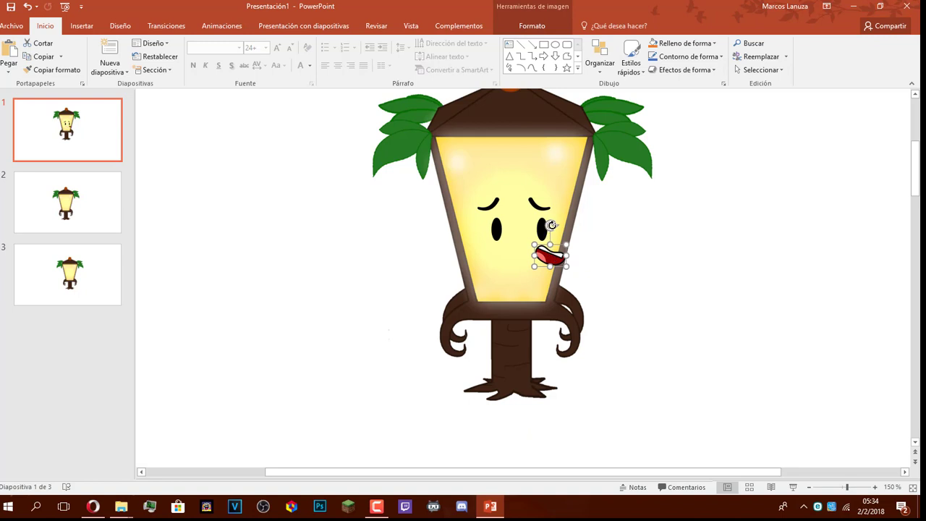
Move the mouth image beneath the eye on the other side of the lantern character's face on slide 1, and select it for closer work.
left_click_drag(549, 264, 495, 253)
key("ctrl+z")
left_click(586, 270)
left_click(688, 274)
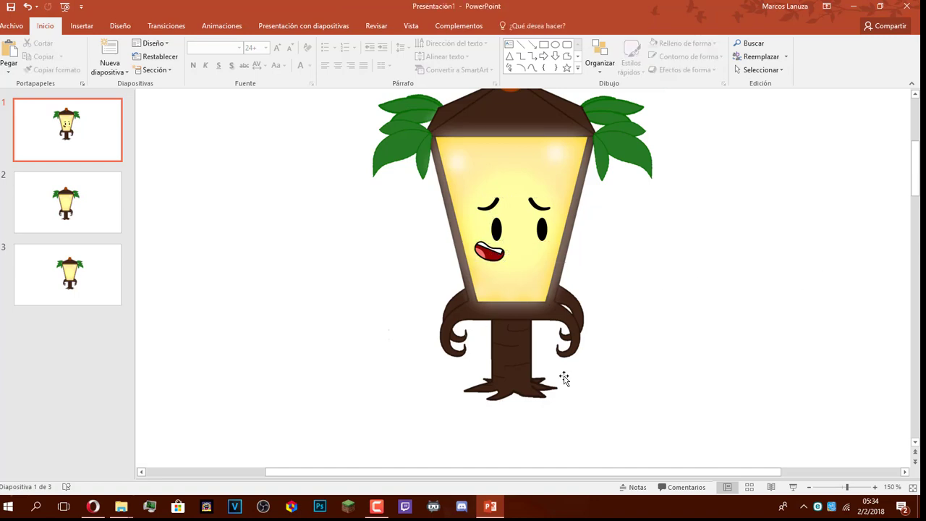
left_click(494, 252)
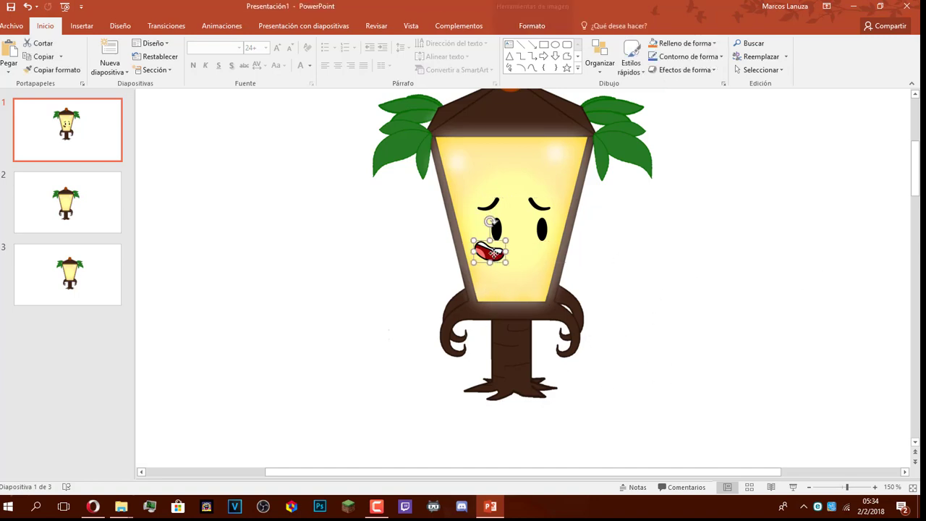
scroll(505, 266, "up", 5)
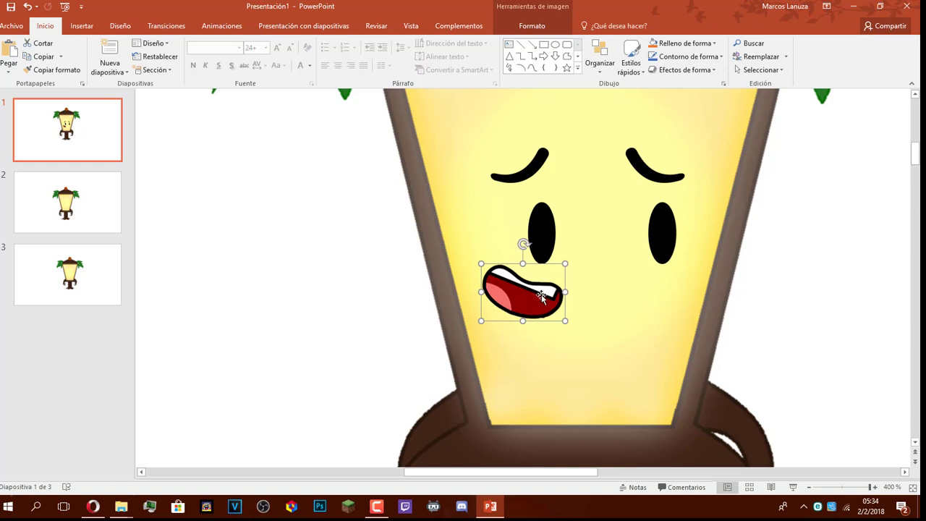
Flip both eye images and the mouth horizontally on the lantern character's face on slide 1.
scroll(538, 295, "down", 5)
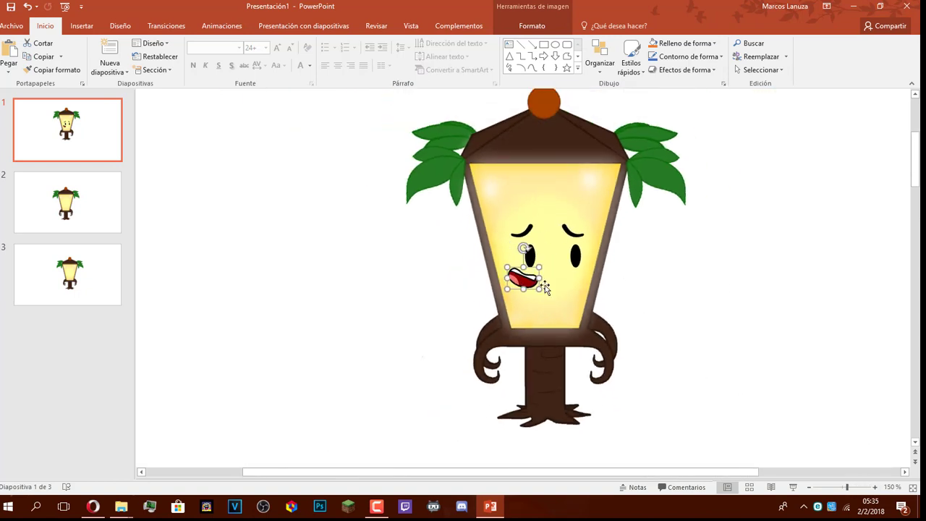
scroll(540, 287, "up", 5)
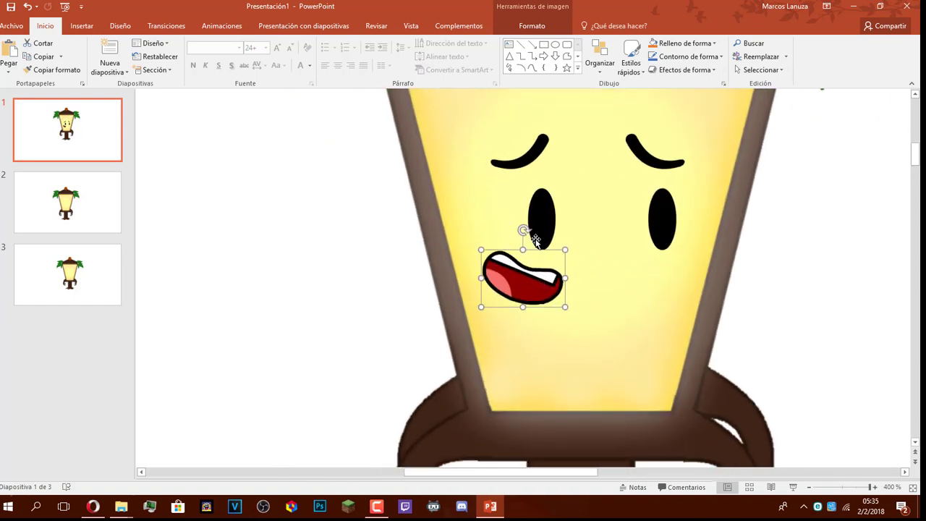
left_click(522, 26)
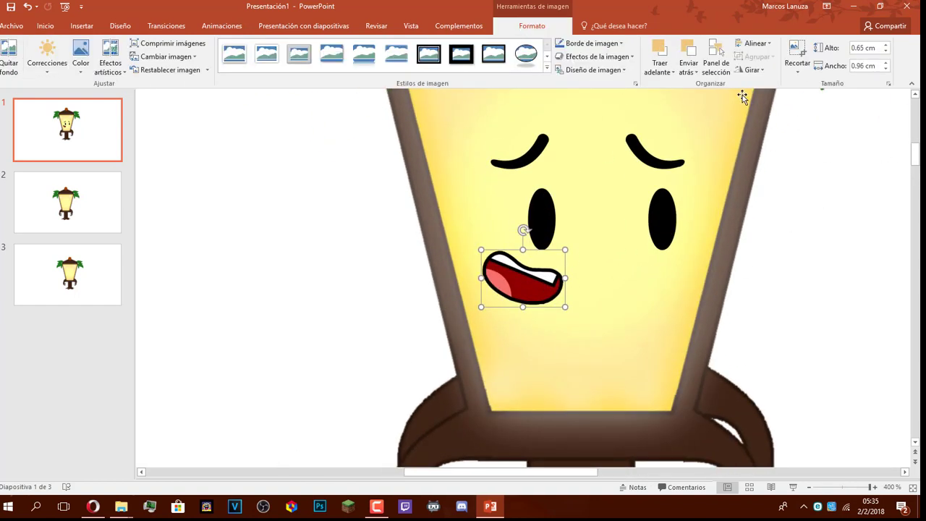
left_click(661, 225, "shift")
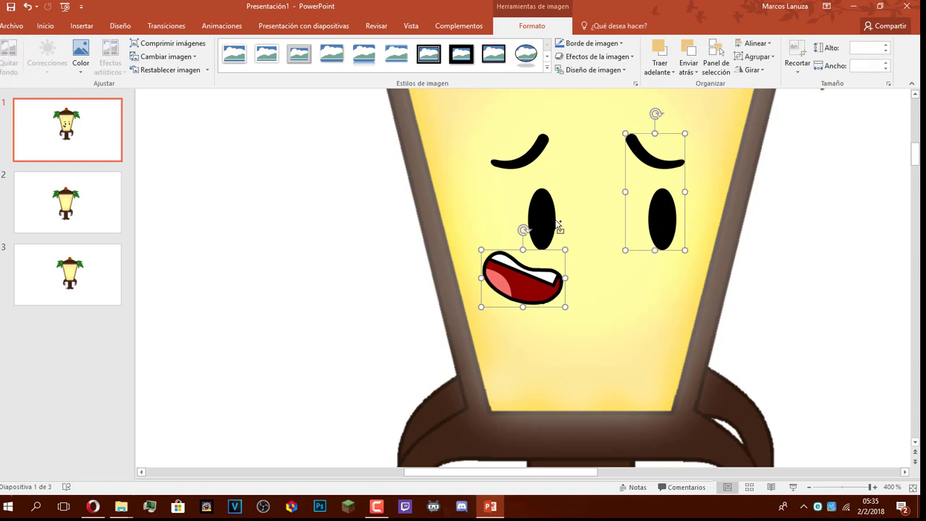
left_click(554, 226, "shift")
left_click(745, 75)
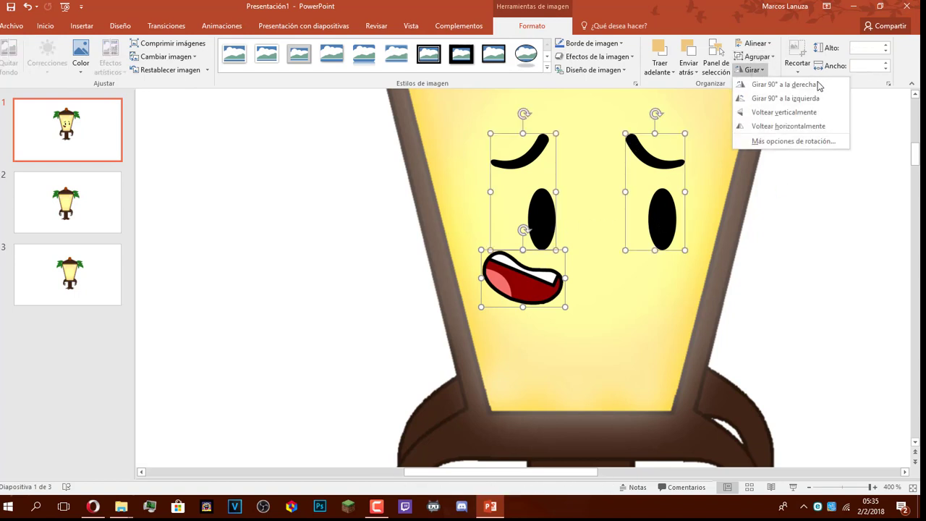
left_click(788, 126)
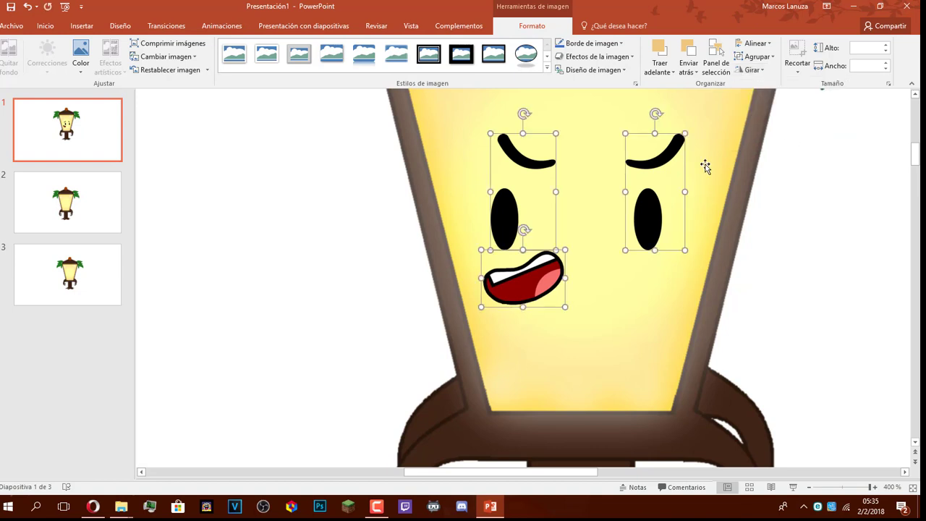
Swap the two flipped eye images across the lantern's face and adjust the mouth's position beneath them.
left_click(537, 225)
left_click_drag(509, 223, 703, 281)
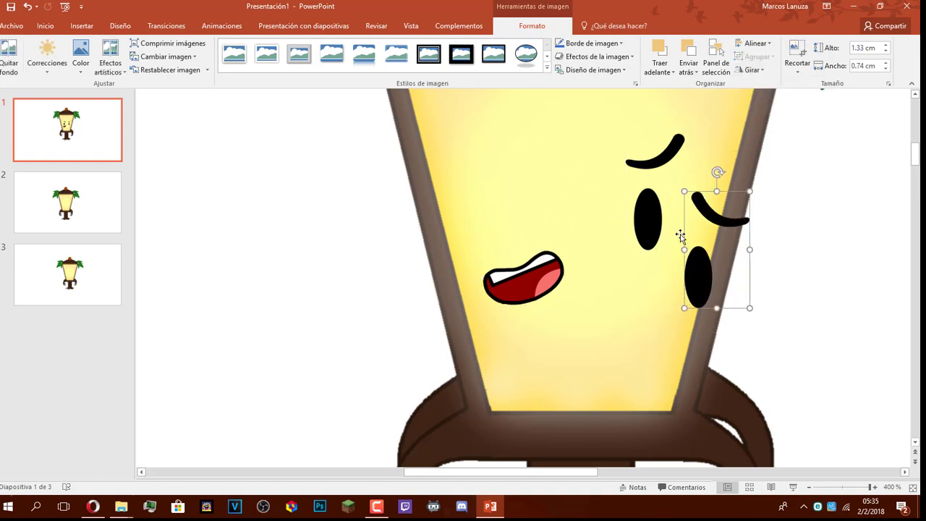
left_click_drag(653, 230, 479, 217)
left_click_drag(696, 278, 610, 210)
mouse_move(556, 250)
left_mouse_down()
mouse_move(652, 272)
mouse_move(686, 248)
mouse_move(646, 274)
mouse_move(541, 260)
left_mouse_up()
left_click(515, 212)
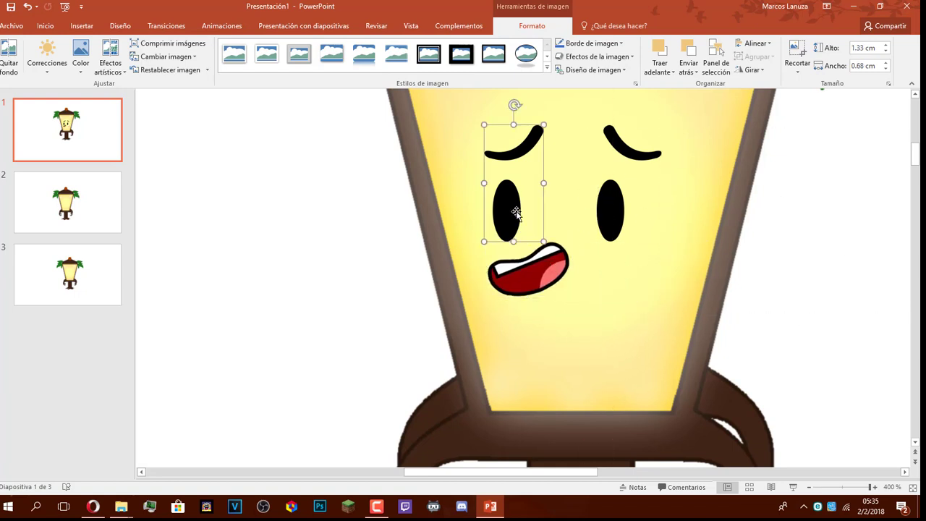
Select the two eye images without the mouth and flip them horizontally.
left_click(537, 244)
left_click(502, 212)
left_click(599, 212, "shift")
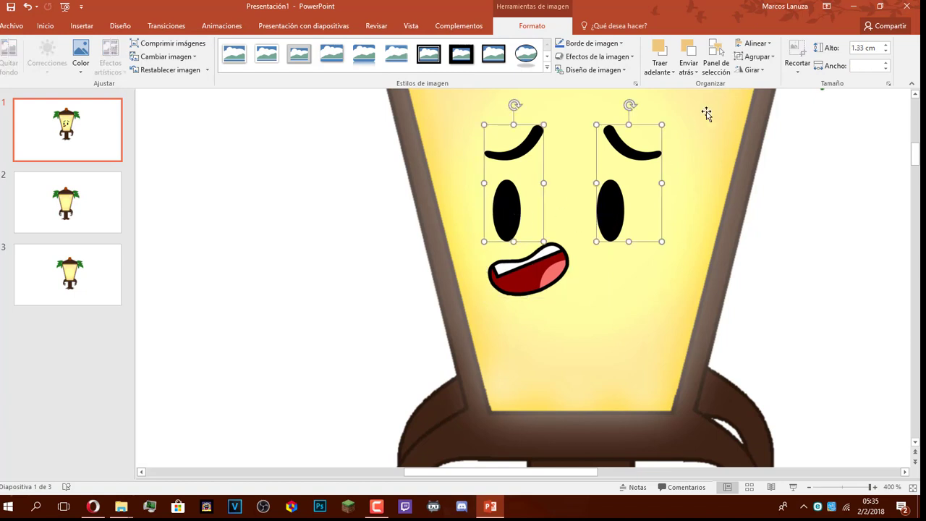
left_click(749, 69)
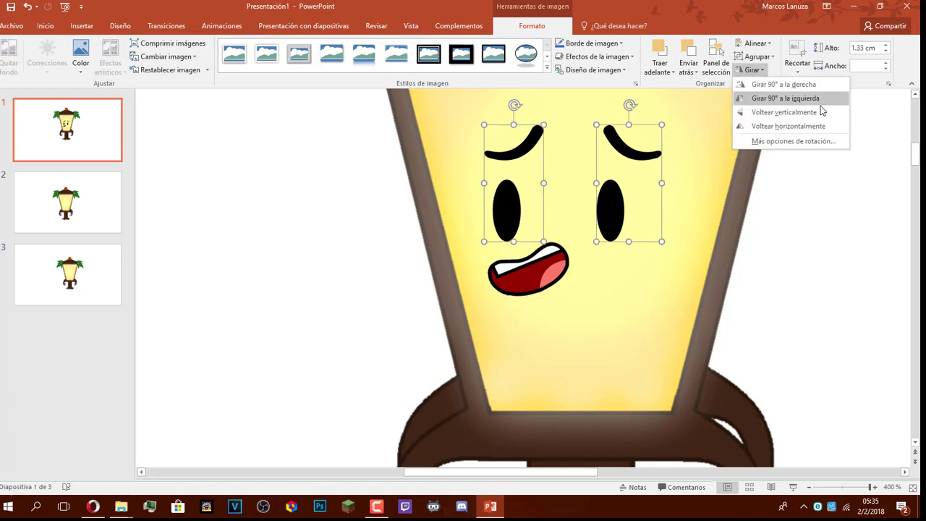
left_click(788, 126)
left_click(578, 273)
left_click(515, 216)
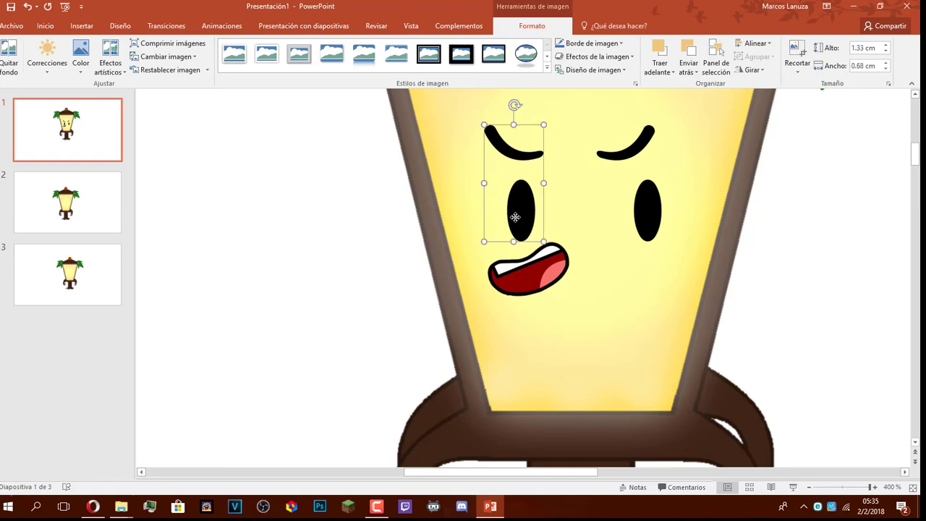
Exchange the positions of the two eye images again and reposition the mouth beneath the left eye.
left_click_drag(548, 275, 575, 284)
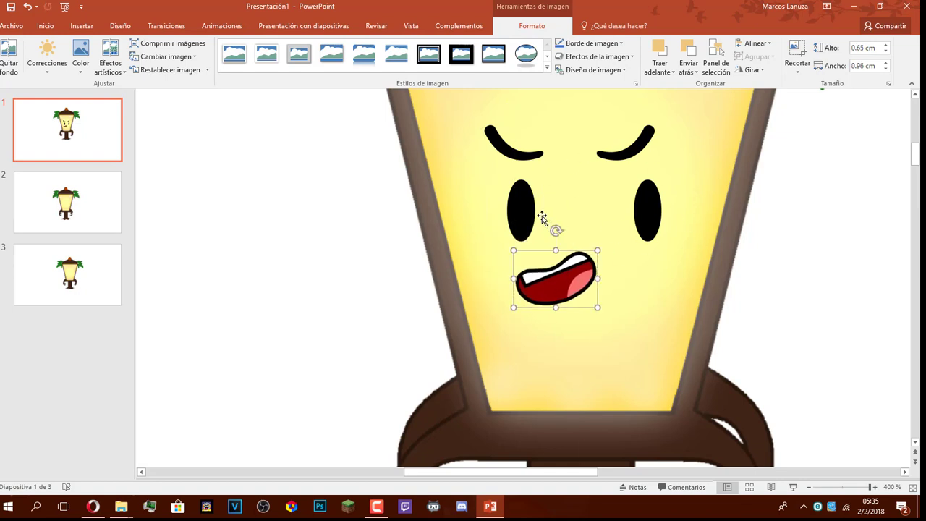
left_click_drag(527, 212, 698, 235)
left_click_drag(640, 213, 535, 212)
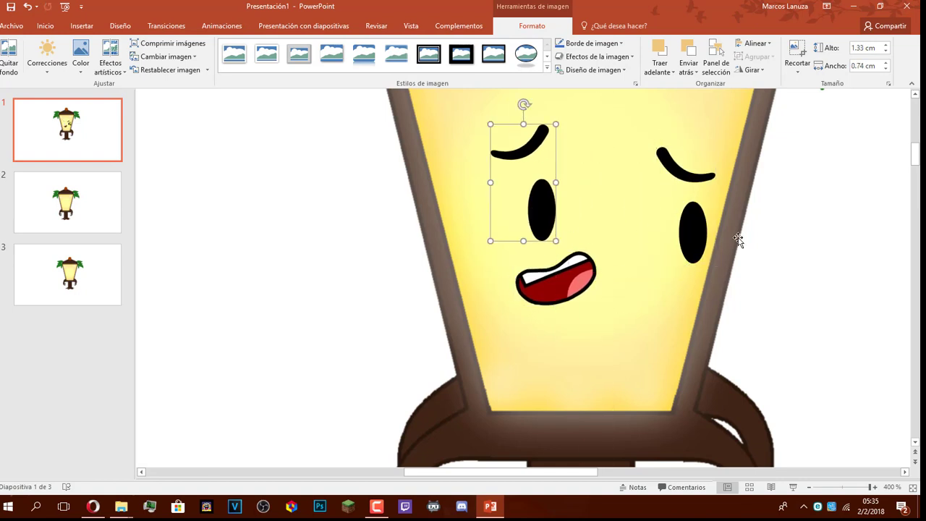
left_click_drag(686, 217, 612, 209)
left_click_drag(583, 274, 557, 273)
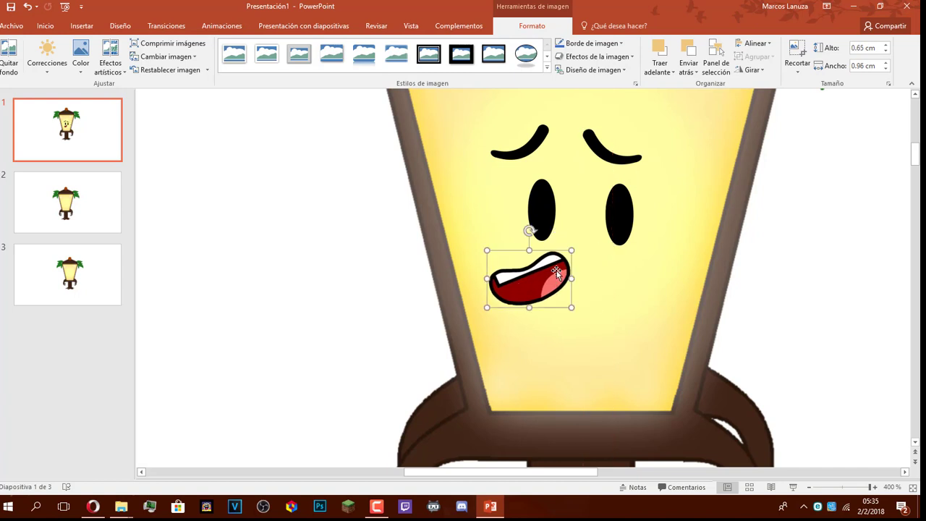
left_click_drag(604, 207, 632, 204)
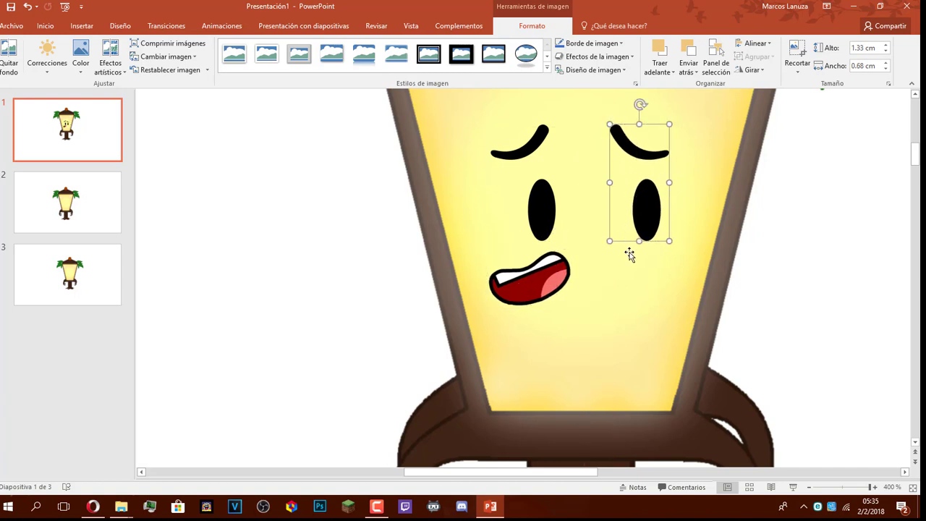
Undo all the flips and moves of the eyes and mouth on the lantern's face, and deselect everything.
key("ctrl+z")
key("ctrl+z")
key("ctrl+z")
key("ctrl+z")
key("ctrl+z")
key("ctrl+z")
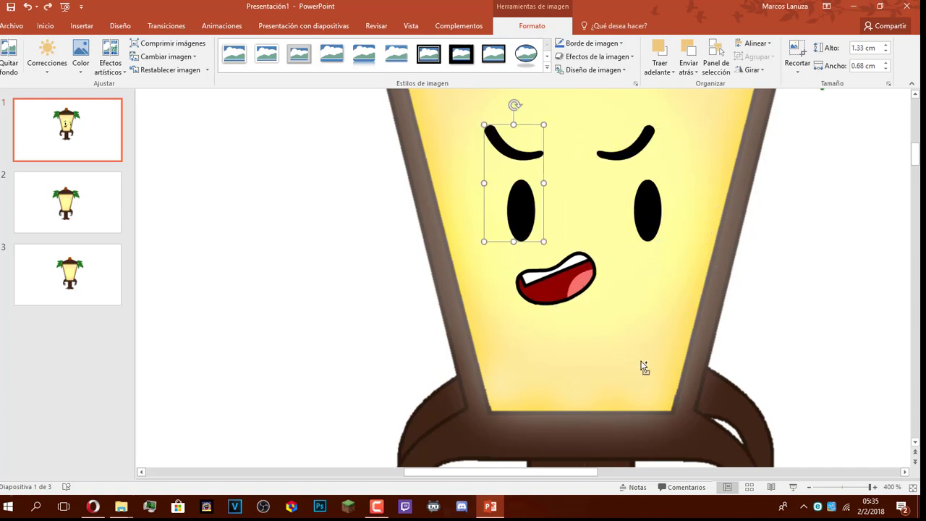
key("ctrl+z")
key("ctrl+z")
key("ctrl+z")
key("ctrl+z")
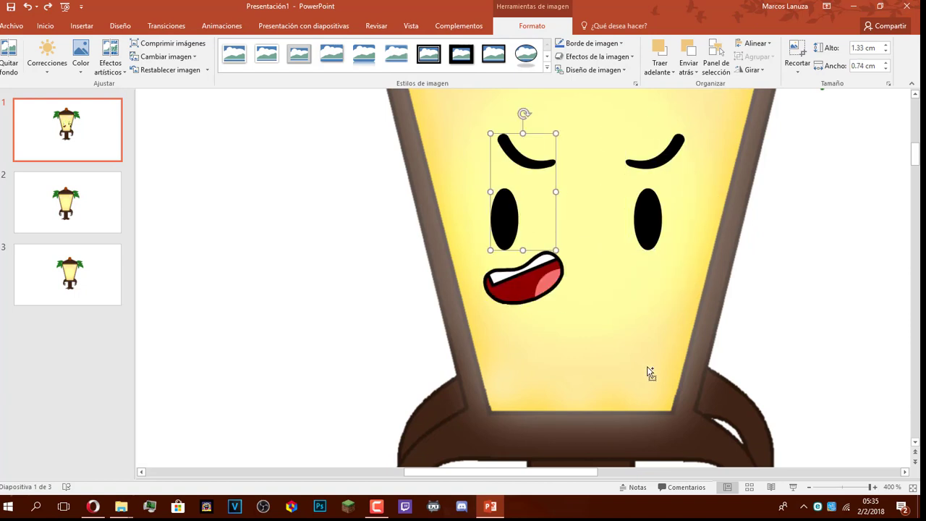
left_click(749, 323)
scroll(605, 282, "down", 10)
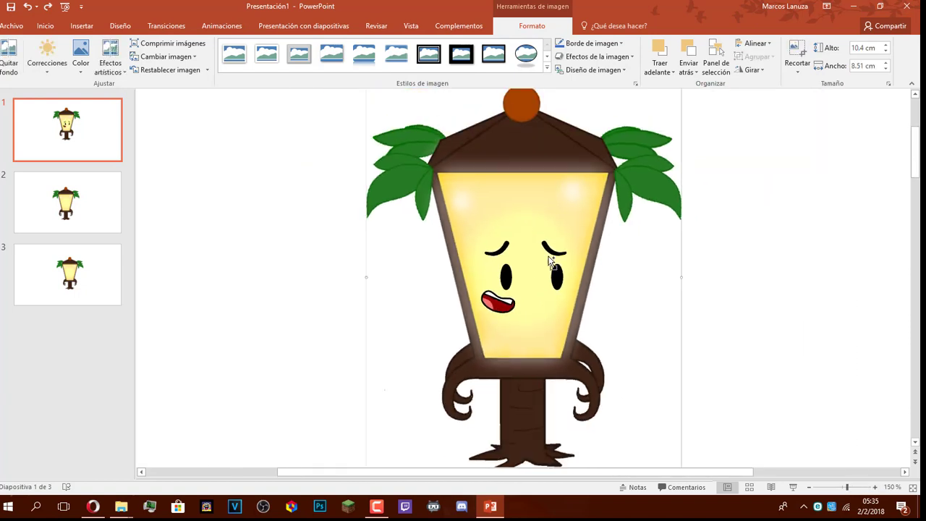
left_click(878, 393)
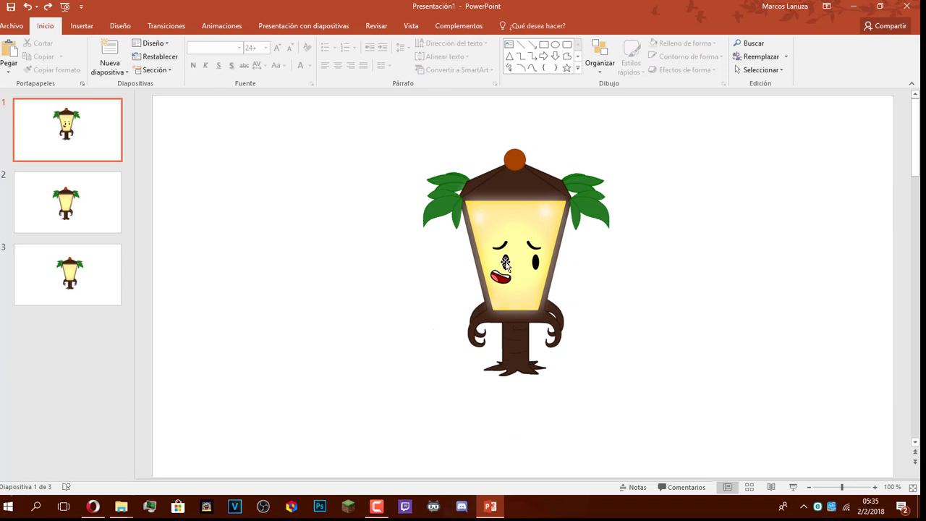
Switch to File Explorer and open the Arms folder inside BFDI > Body Parts > Limbs.
left_click(120, 507)
left_click(94, 452)
key("alt+Left")
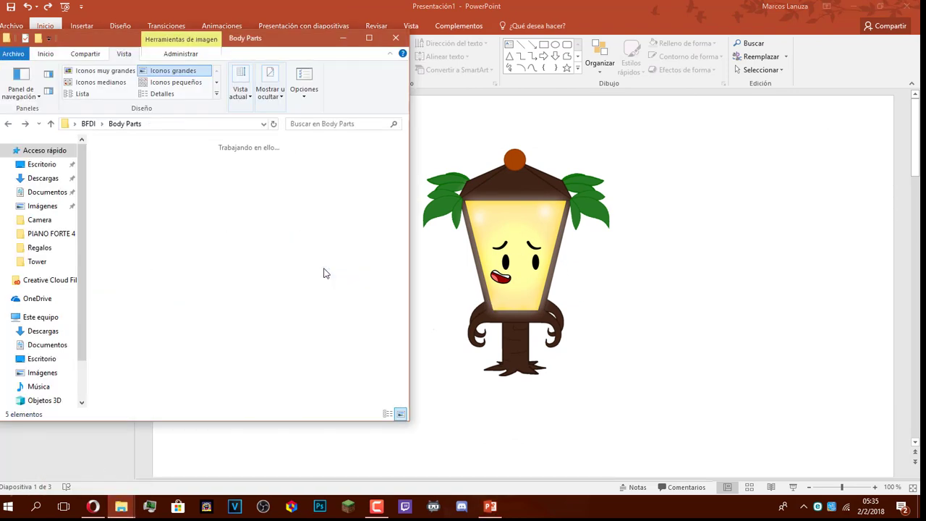
double_click(252, 181)
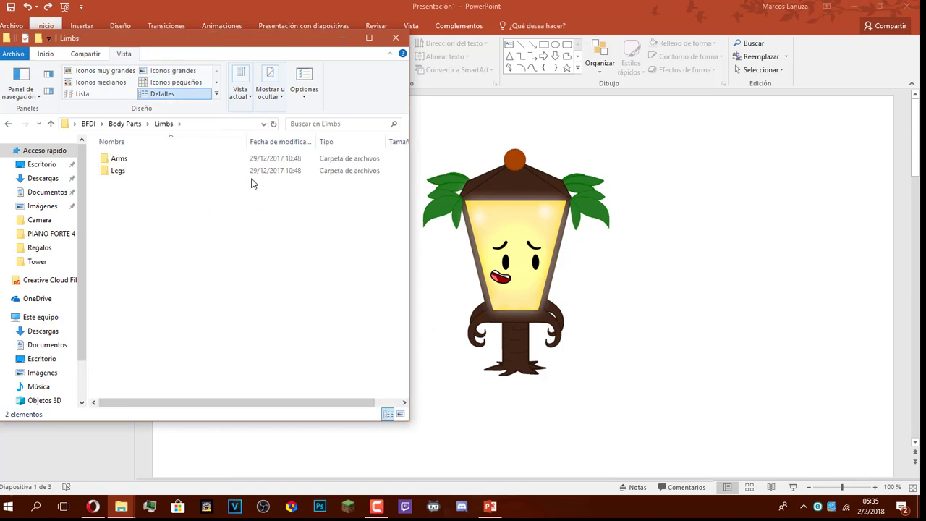
double_click(143, 163)
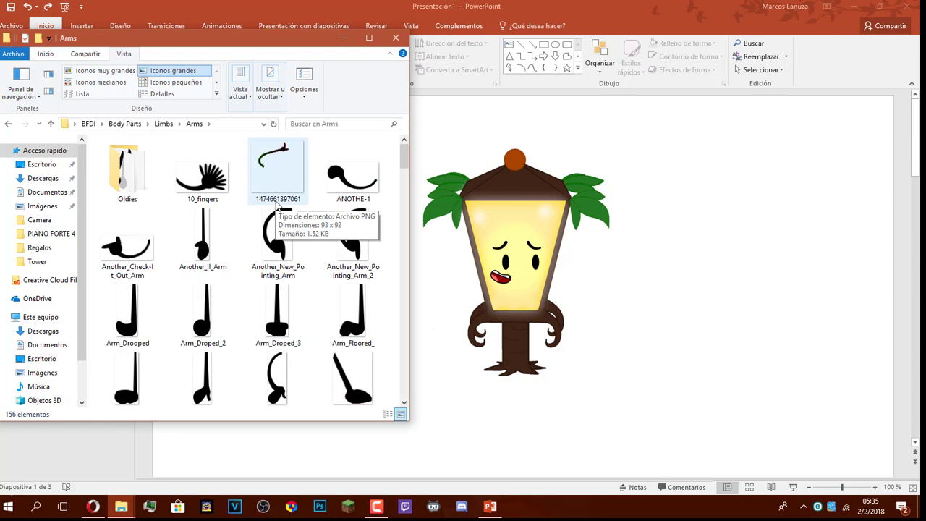
Look through the arm images in the Arms folder for one that suits the lantern character.
scroll(296, 231, "down", 5)
scroll(311, 268, "down", 5)
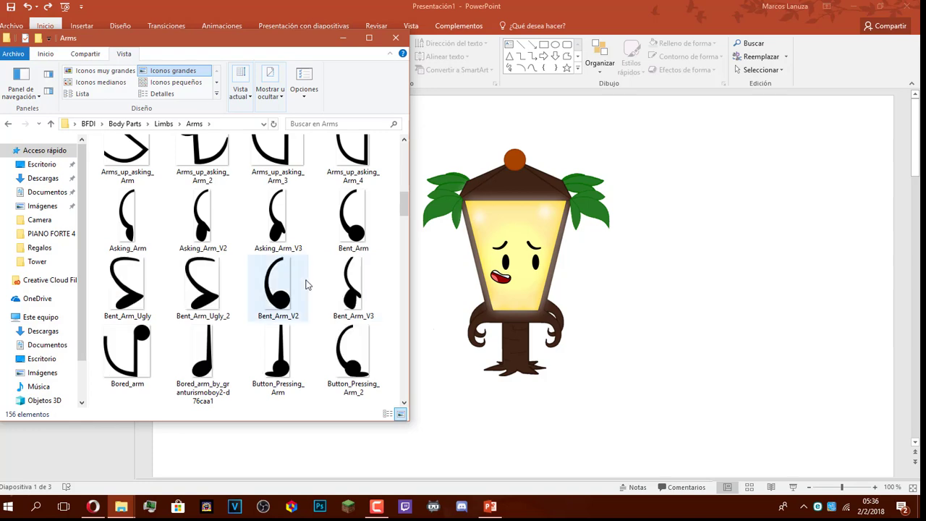
scroll(306, 278, "down", 5)
scroll(293, 289, "up", 15)
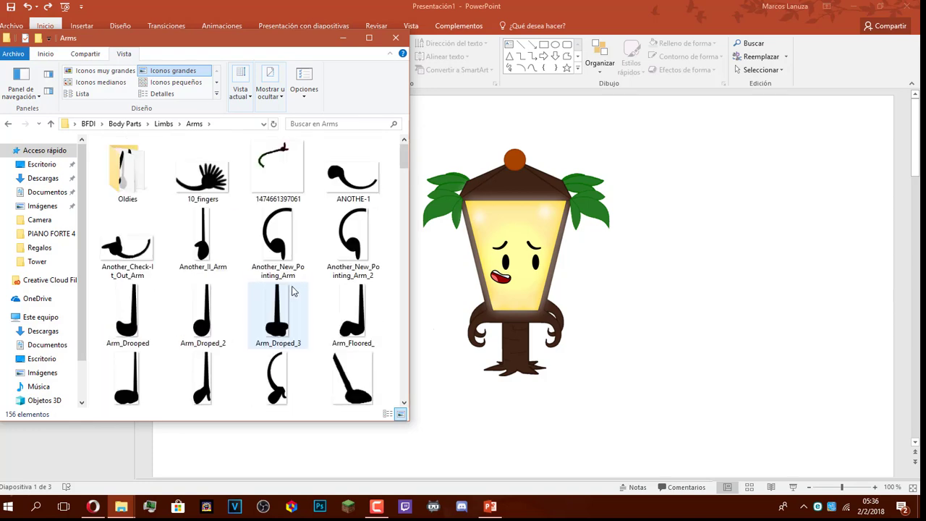
scroll(293, 289, "down", 12)
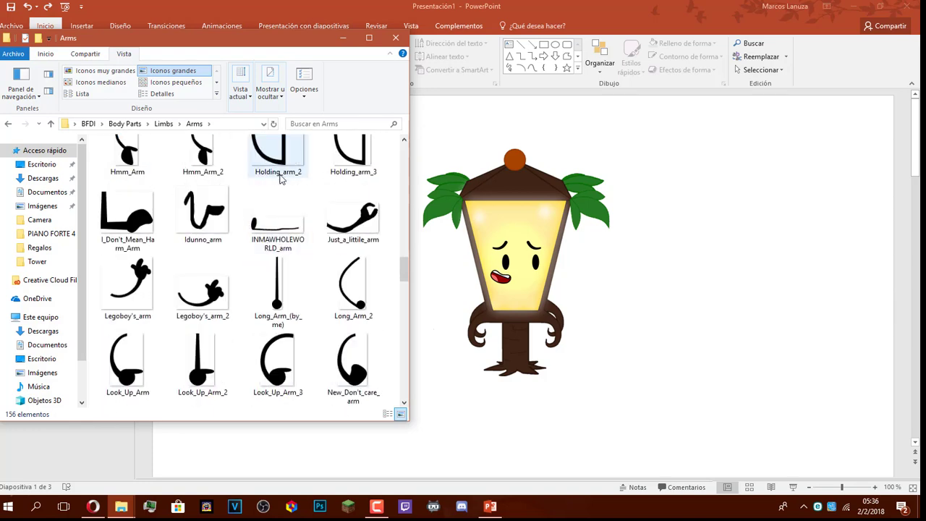
scroll(280, 217, "down", 3)
scroll(162, 312, "down", 5)
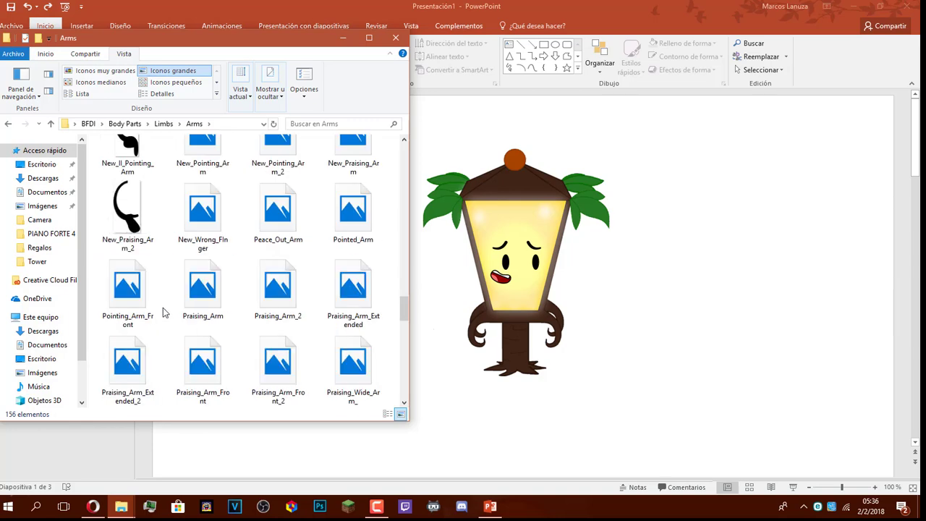
scroll(216, 309, "down", 6)
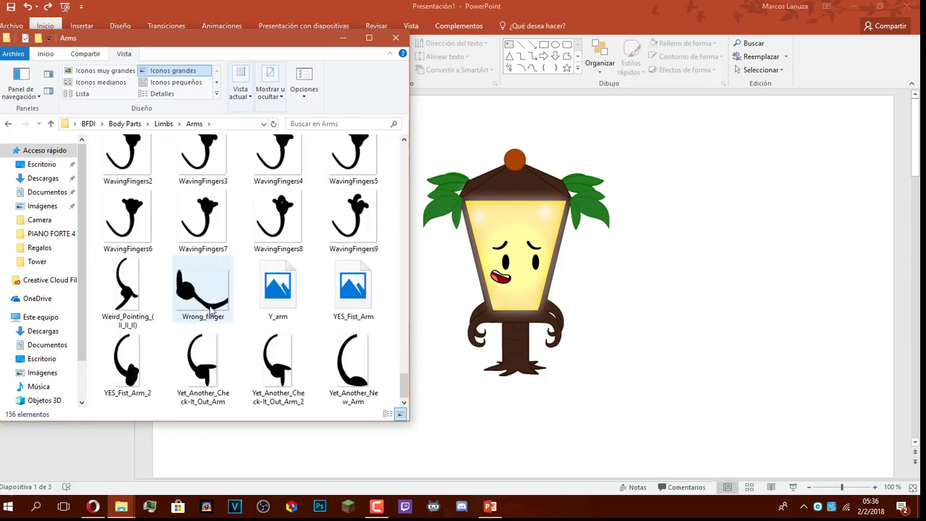
scroll(287, 306, "up", 20)
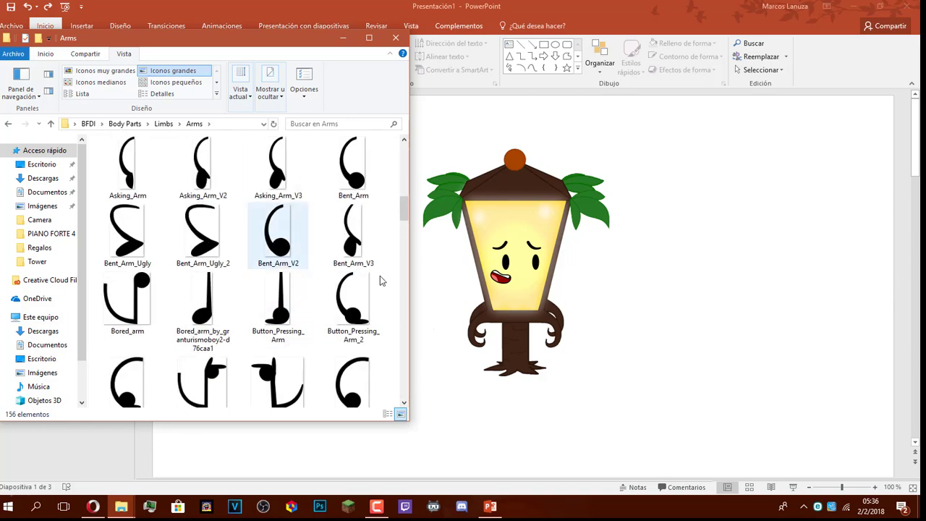
scroll(327, 209, "up", 2)
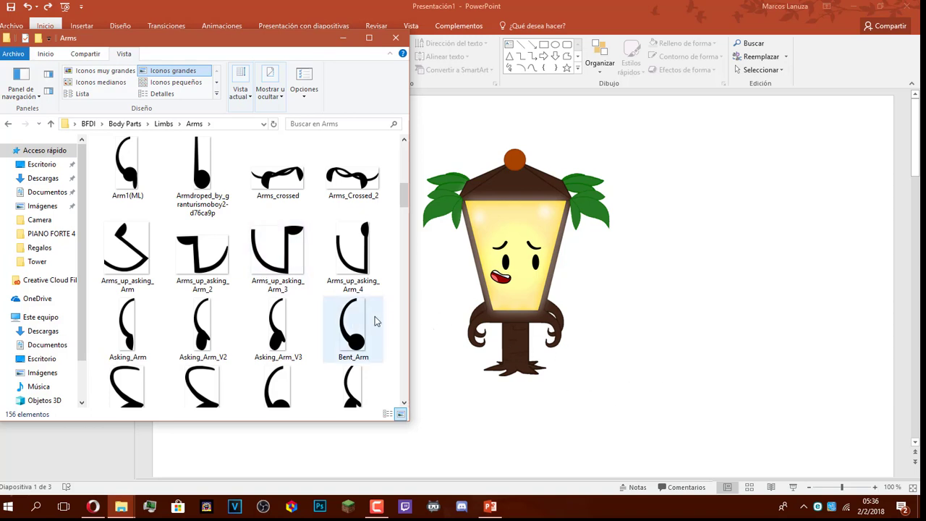
Insert the Bent_Arm image onto slide 1 in PowerPoint and try scaling it down to about 1.77 cm high and 1.04 cm wide.
left_click_drag(359, 345, 483, 370)
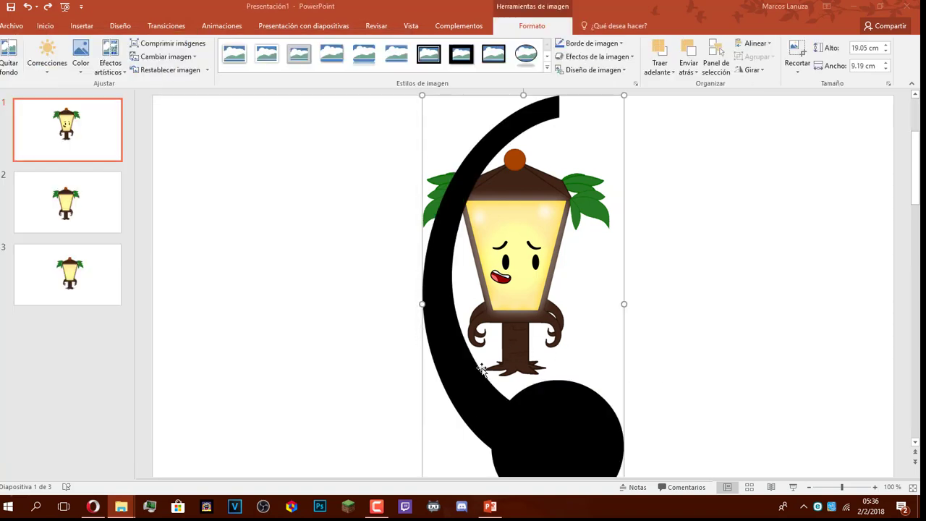
scroll(546, 189, "down", 1)
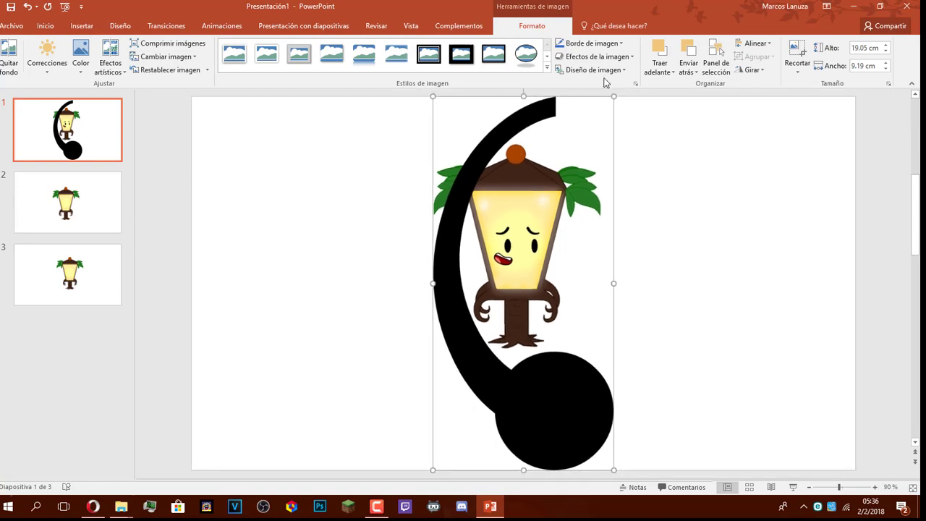
left_click_drag(620, 97, 483, 369)
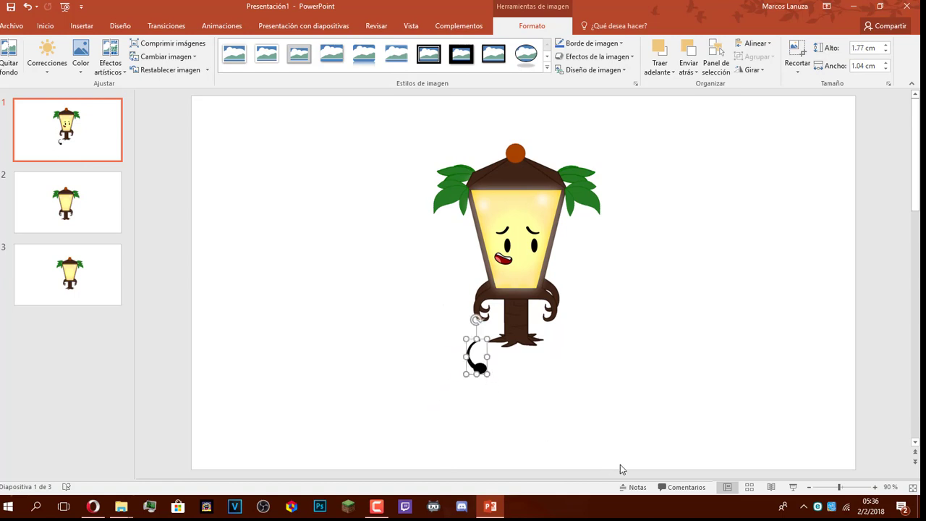
key("ctrl+z")
key("ctrl+z")
Shrink the bent arm to about 2.15 cm high and 1.04 cm wide, and place it against the left side of the lantern's trunk.
left_click_drag(446, 462, 435, 330)
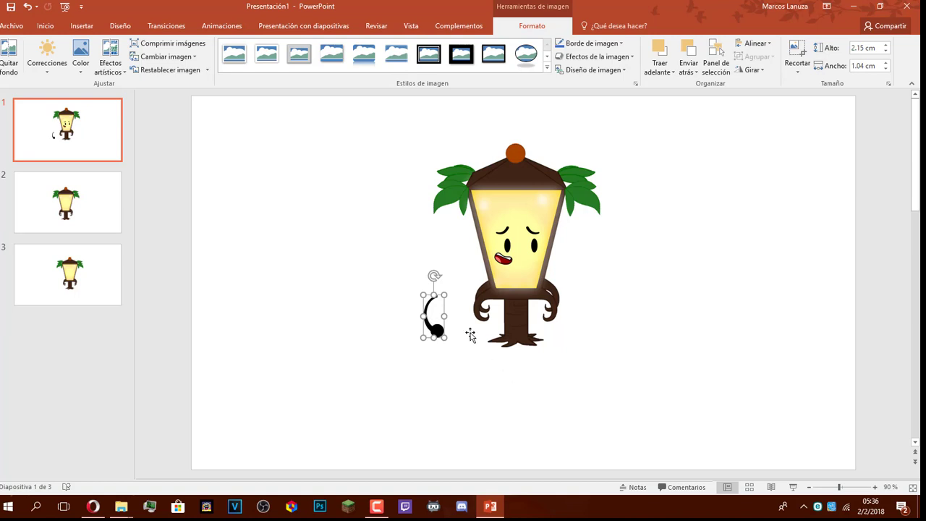
left_click_drag(435, 331, 505, 336)
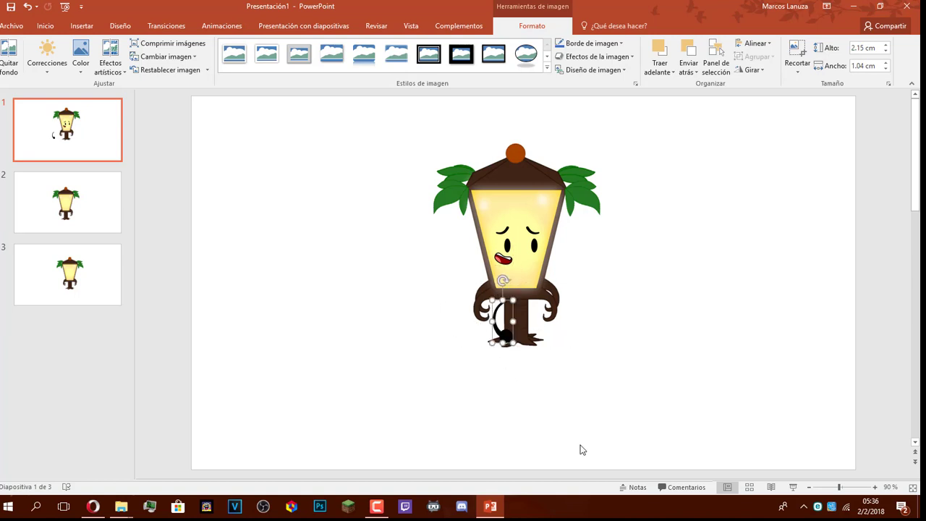
left_click(593, 416)
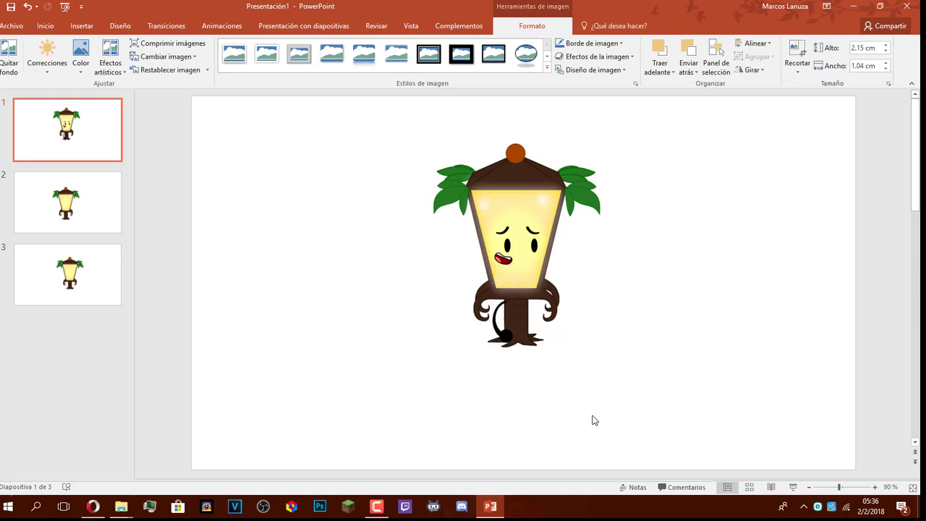
Scale the bent arm down further and keep it attached to the left side of the trunk, just under the branches.
left_click(507, 336)
left_click(613, 375)
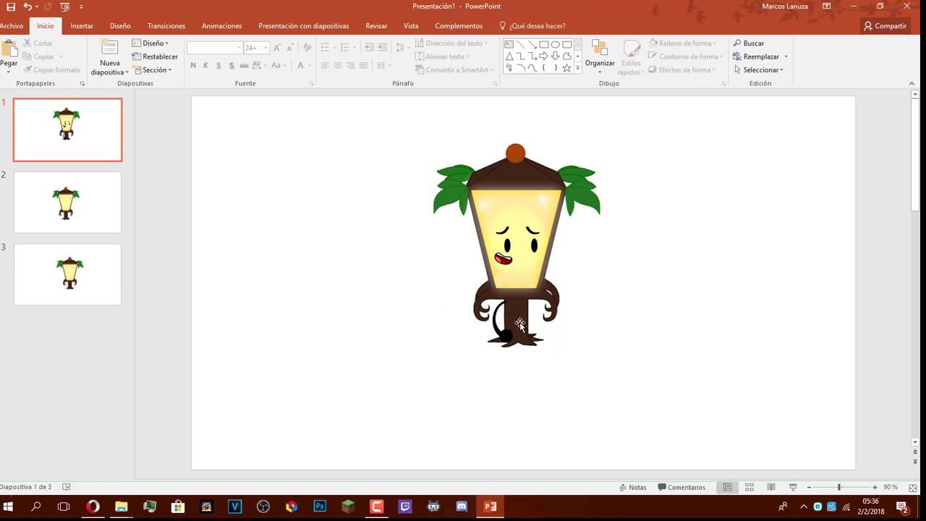
scroll(519, 323, "up", 4)
left_click(500, 374)
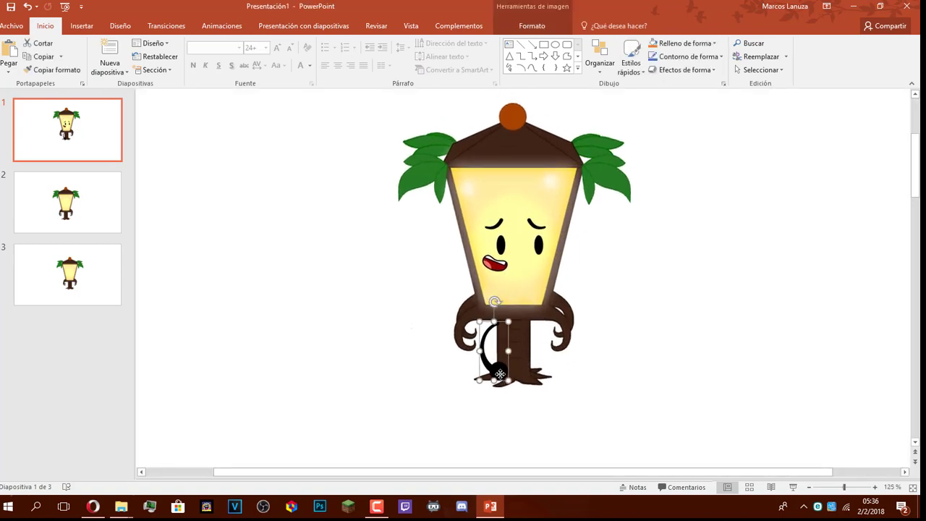
left_click_drag(511, 383, 498, 353)
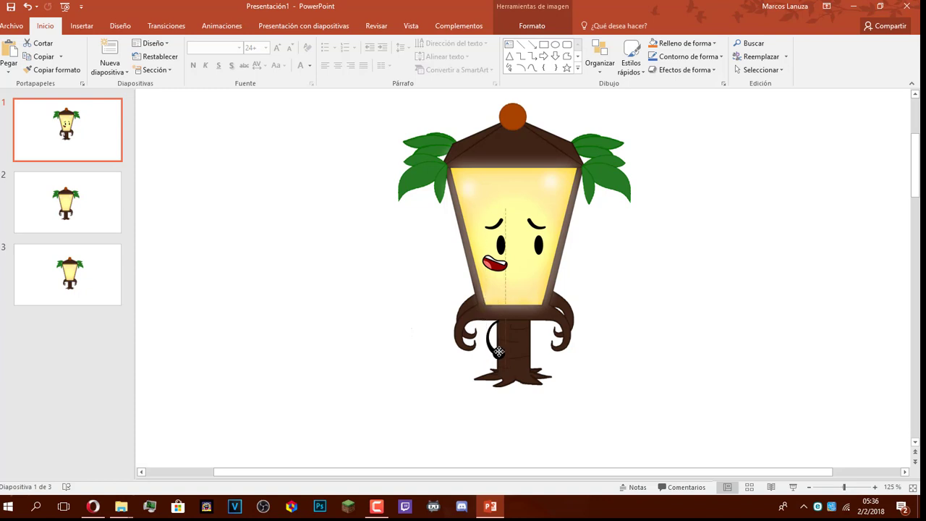
left_click(545, 377)
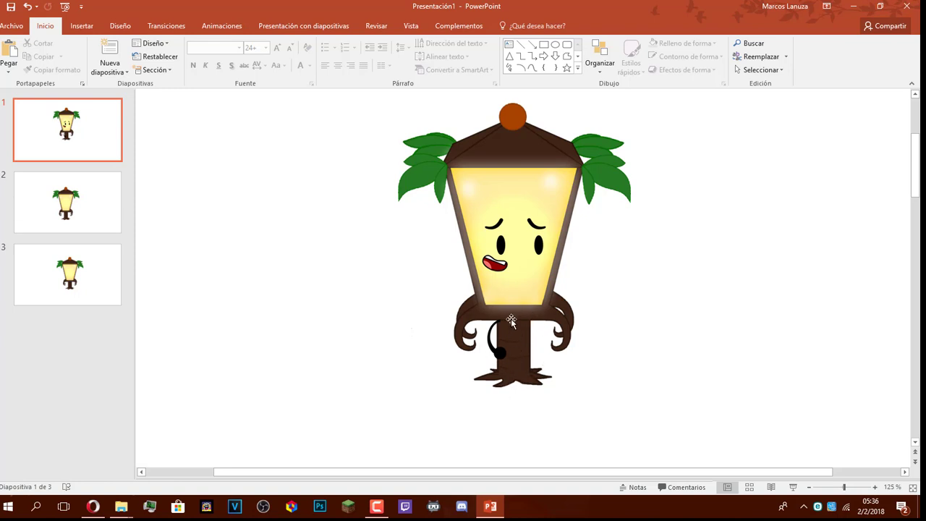
Try the bent arm beside the lantern's left edge and then in the middle of its face.
left_click(504, 356)
left_click_drag(499, 355, 424, 289)
left_click(406, 284)
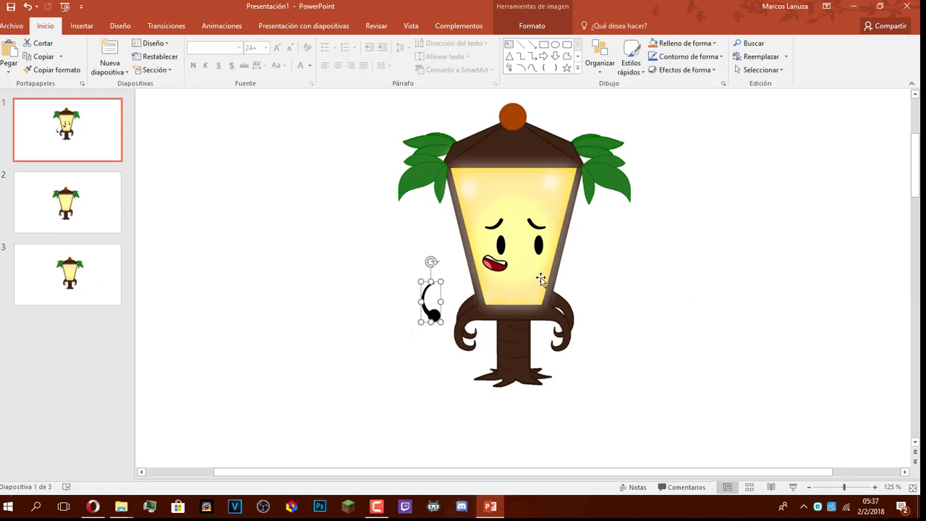
left_click_drag(434, 304, 527, 267)
left_click(687, 261)
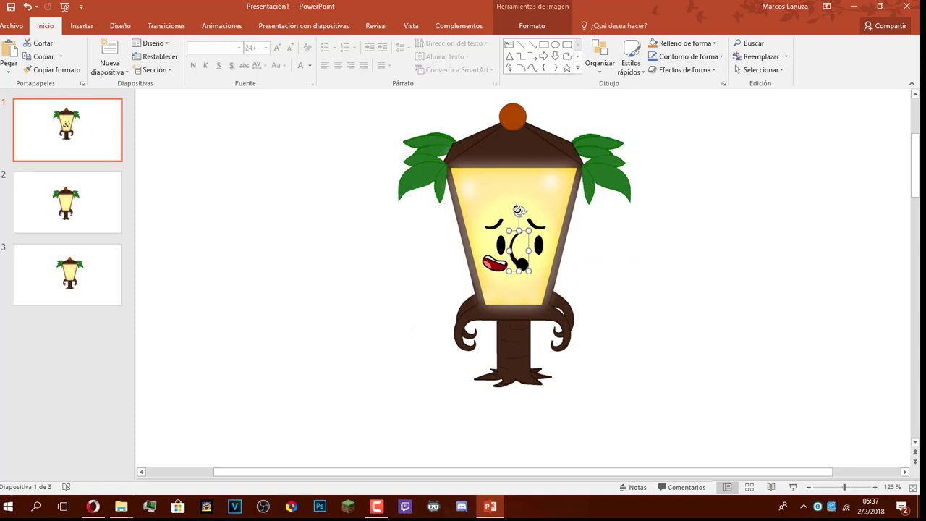
left_click(535, 227)
Place the bent arm on the left edge of the trunk, directly below the branches.
left_click(519, 264)
left_click_drag(519, 269, 498, 355)
left_click(661, 389)
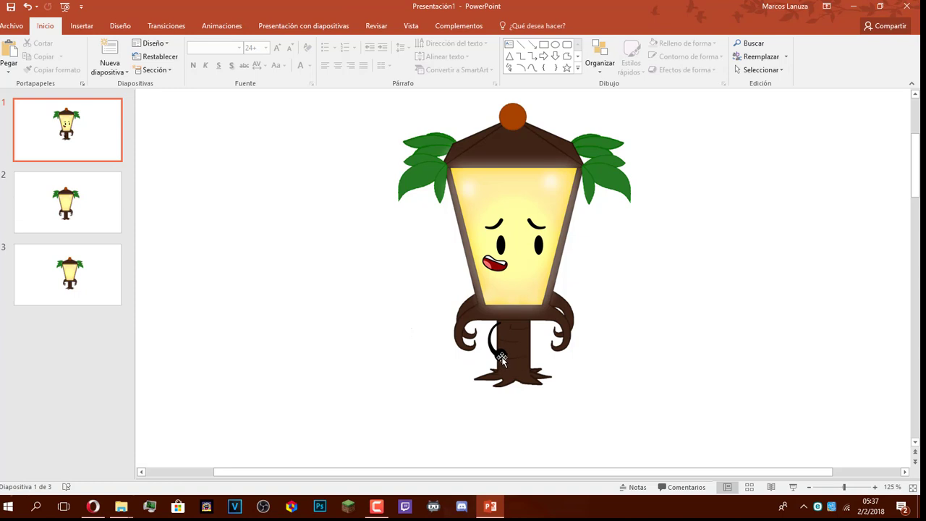
mouse_move(499, 355)
left_mouse_down()
mouse_move(496, 362)
mouse_move(531, 359)
mouse_move(501, 360)
left_mouse_up()
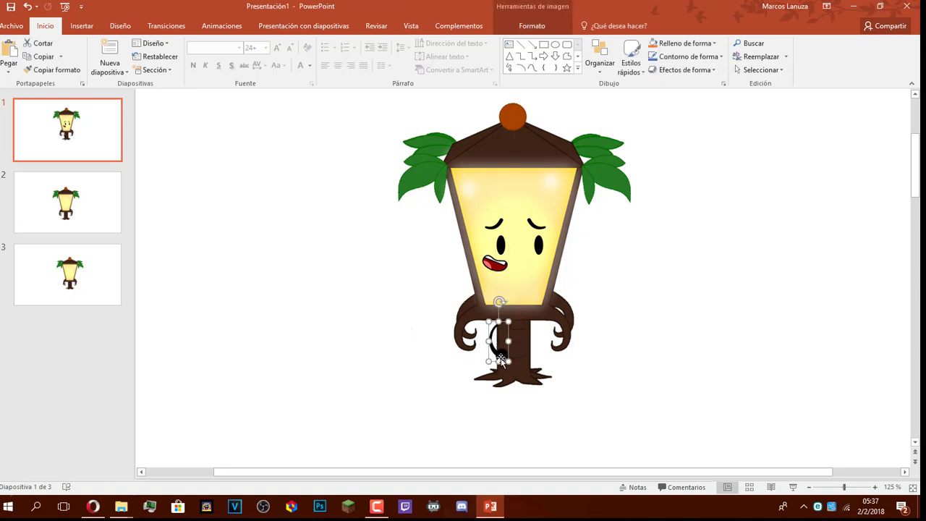
left_click(537, 418)
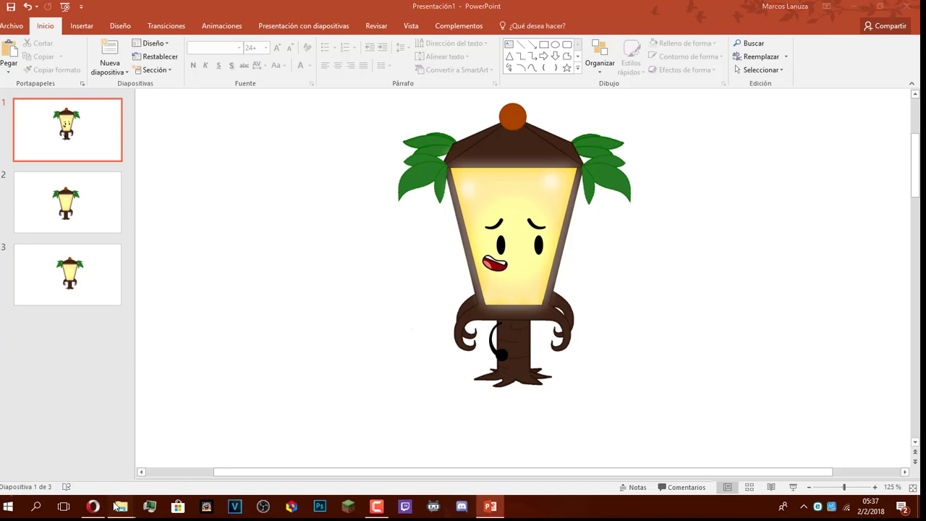
Switch to the Arms folder in File Explorer and insert the Another_II_Arm image onto slide 1 in PowerPoint.
mouse_move(121, 505)
left_click(112, 456)
scroll(300, 319, "down", 2)
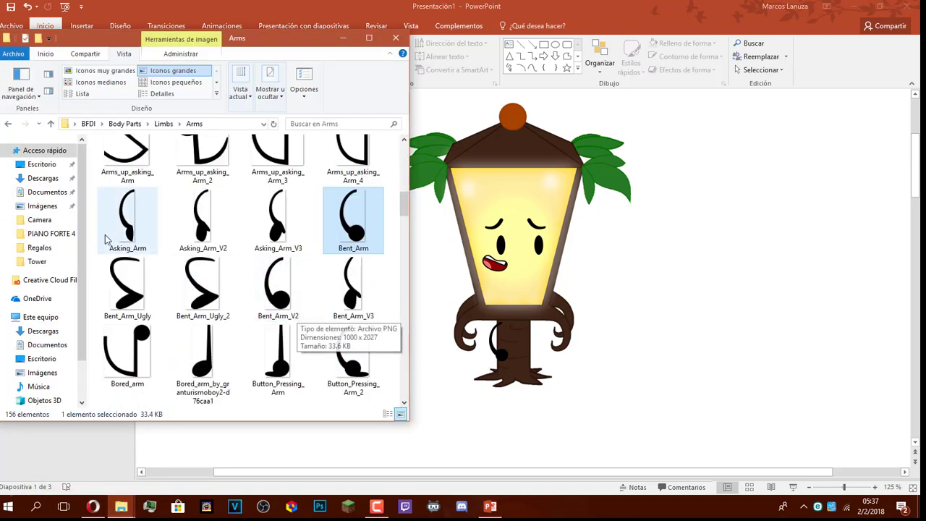
scroll(323, 325, "down", 5)
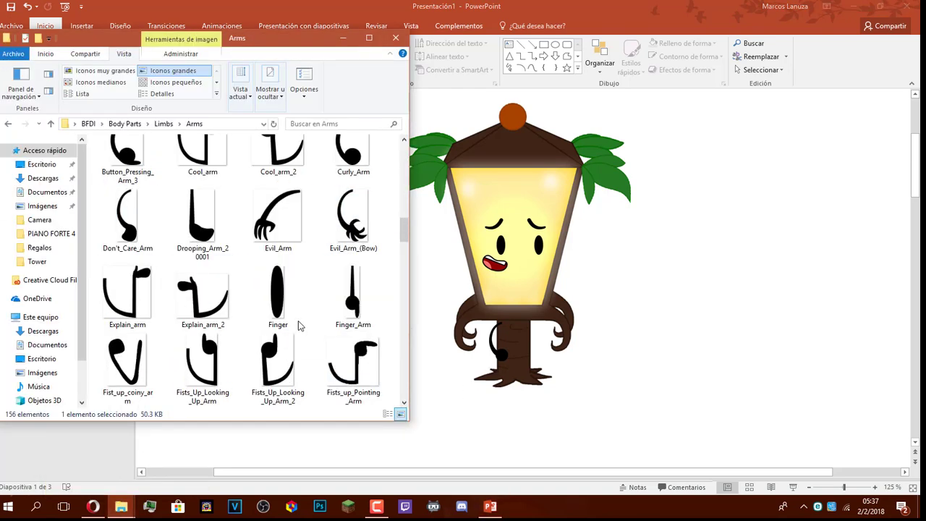
scroll(300, 325, "up", 8)
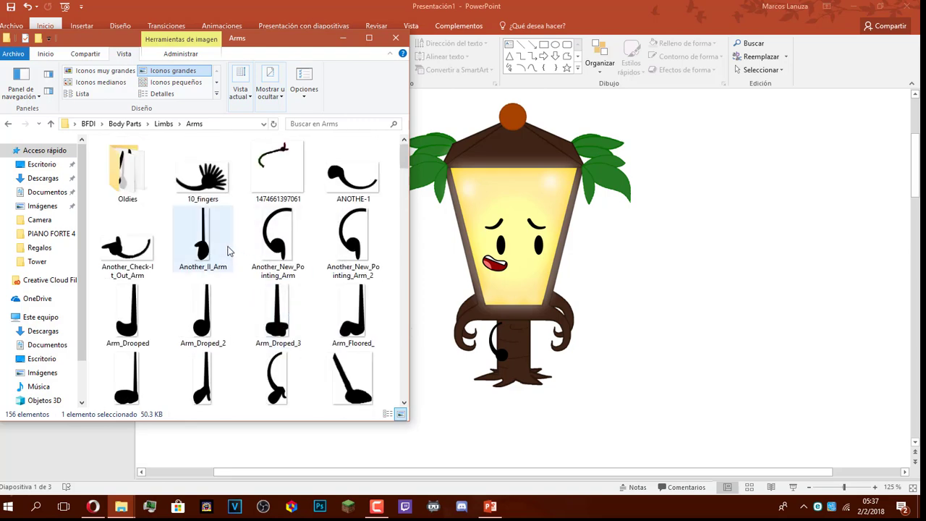
left_click_drag(217, 247, 505, 333)
Shrink the straight arm to about 1.46 cm high and 0.41 cm wide, and place it on the trunk beside the bent arm.
scroll(589, 120, "up", 2)
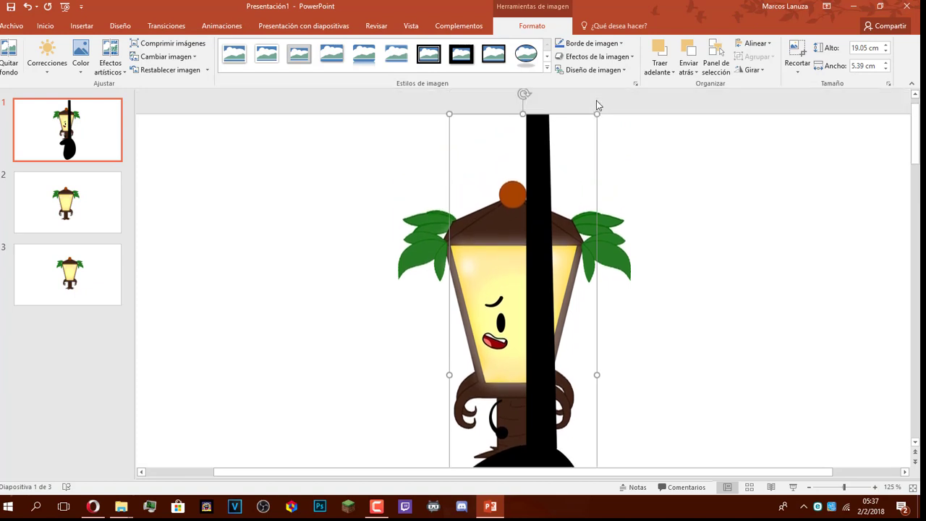
left_click_drag(595, 122, 517, 386)
mouse_move(517, 385)
left_mouse_down()
mouse_move(522, 362)
mouse_move(517, 383)
left_mouse_up()
scroll(533, 384, "up", 10)
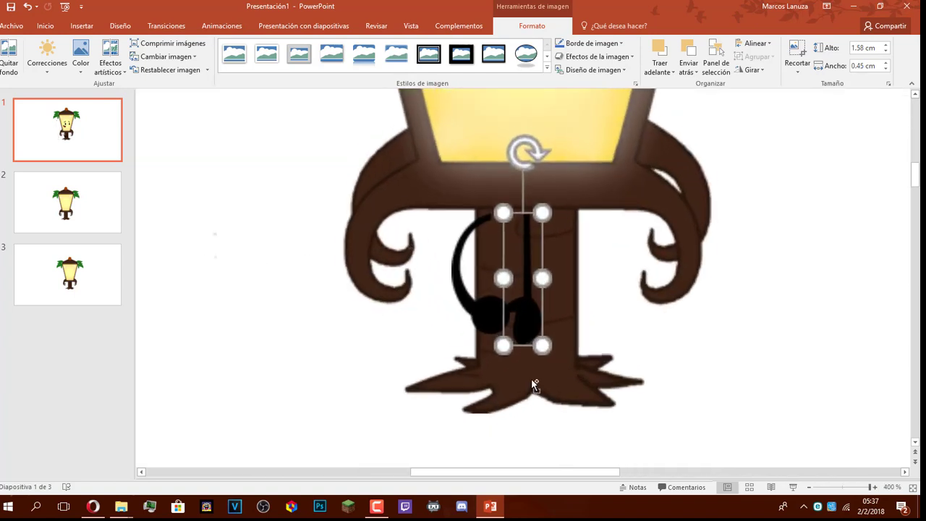
left_click_drag(522, 290, 497, 271)
left_click_drag(508, 198, 506, 208)
left_click_drag(504, 293, 544, 299)
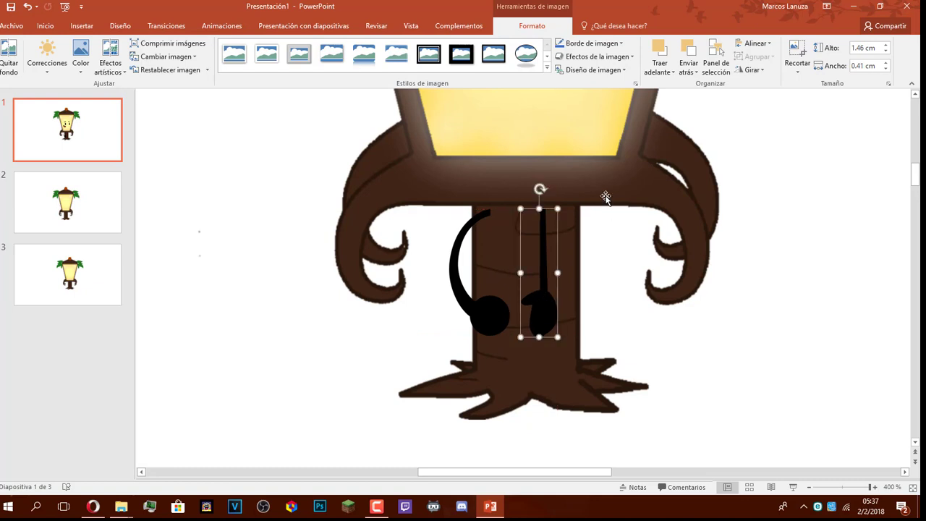
Rotate the straight arm until it is almost horizontal and move it onto the lantern's right branch.
left_click_drag(541, 189, 459, 291)
left_click_drag(585, 265, 688, 209)
scroll(730, 262, "up", 1)
scroll(687, 210, "up", 4)
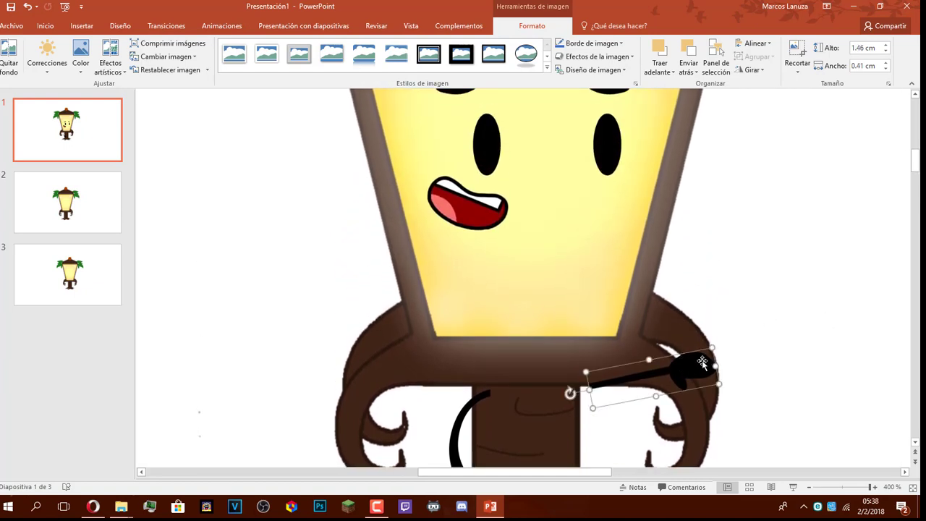
Flip the straight arm vertically and rotate it so the hand points up and outward to the right.
left_click(759, 70)
left_click(792, 113)
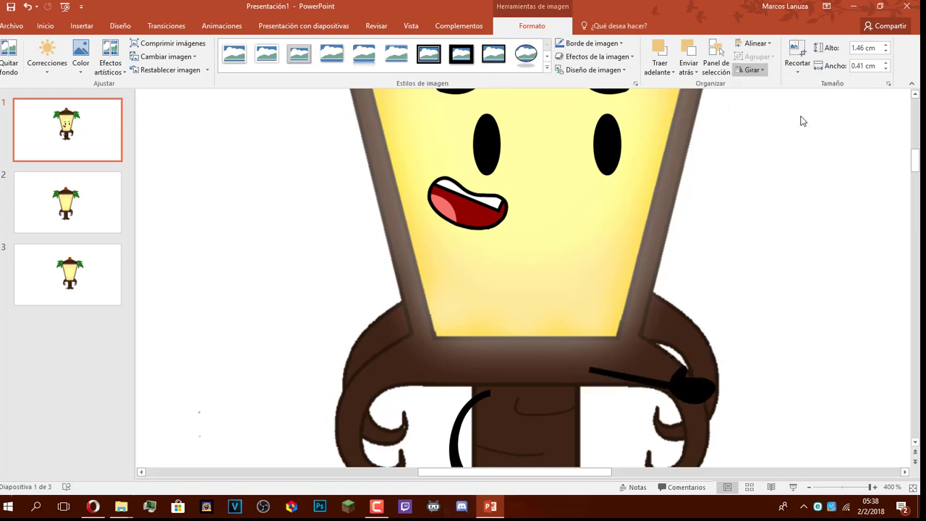
left_click_drag(570, 367, 560, 392)
left_click(850, 252)
scroll(769, 278, "down", 5, "ctrl")
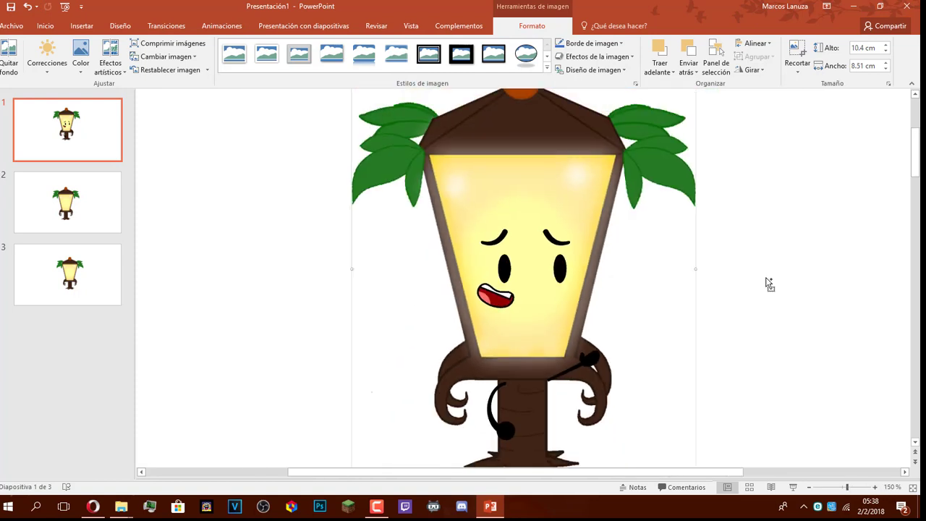
left_click(769, 296)
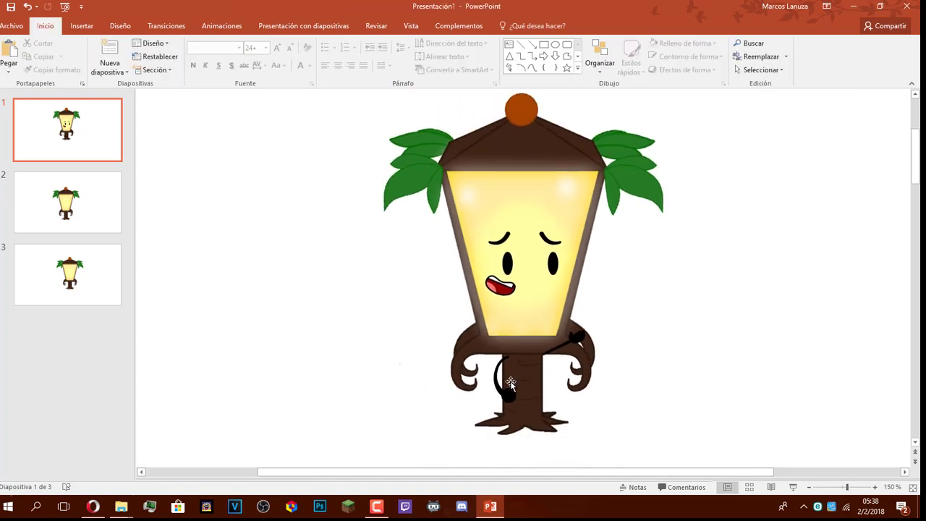
Send the straight arm to the back, behind the lantern, and shift the bent arm slightly outward from the trunk's left edge.
mouse_move(570, 341)
left_mouse_down()
mouse_move(583, 351)
mouse_move(667, 355)
mouse_move(659, 329)
mouse_move(610, 365)
mouse_move(576, 343)
left_mouse_up()
right_click(576, 343)
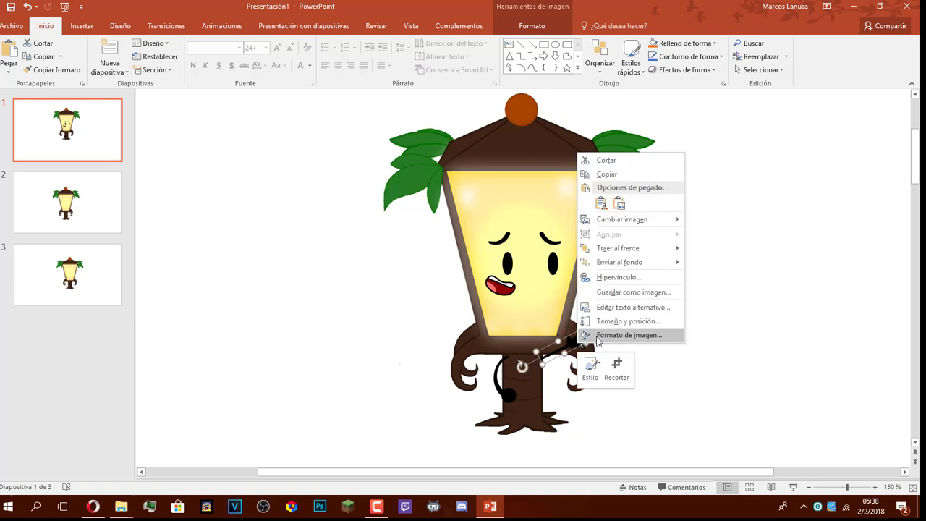
left_click(653, 263)
left_click(715, 374)
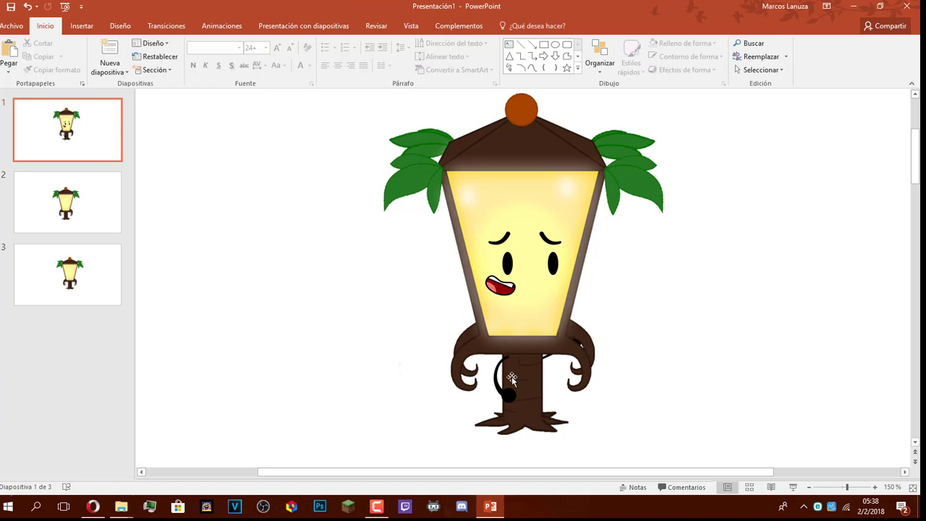
left_click_drag(502, 391, 503, 394)
left_click(689, 397)
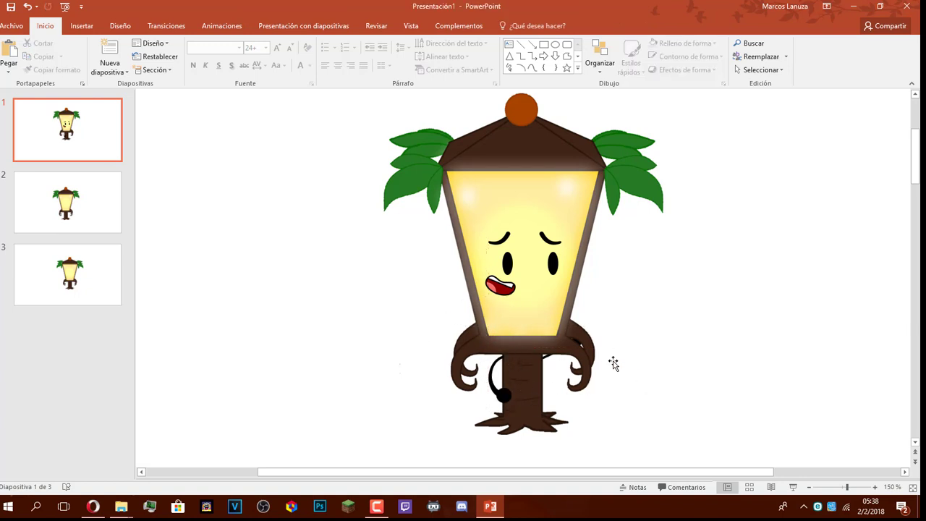
scroll(623, 338, "down", 2)
scroll(736, 353, "up", 4)
scroll(643, 250, "down", 3)
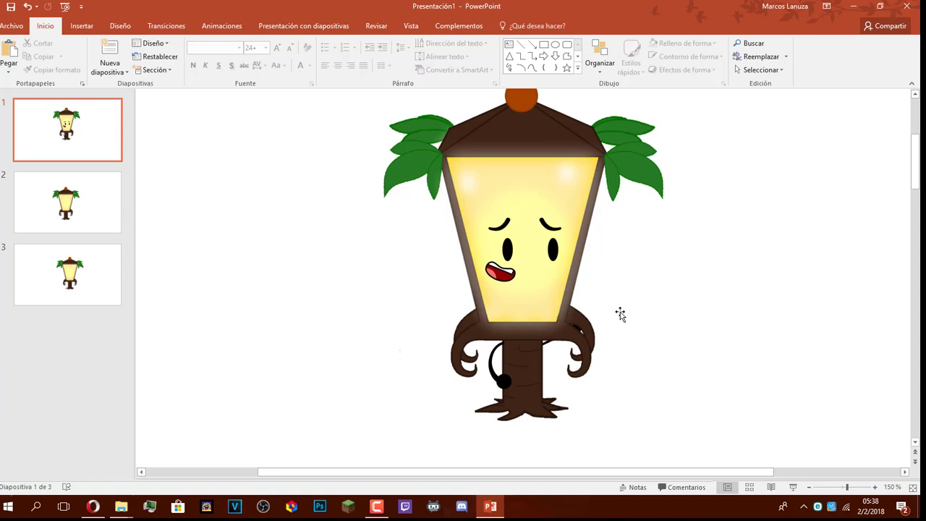
left_click_drag(748, 311, 502, 368)
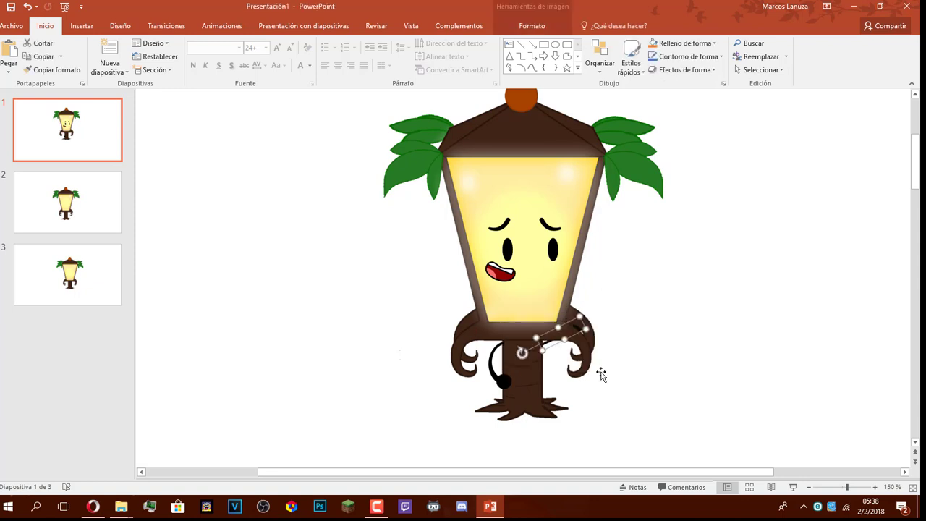
left_click_drag(724, 284, 814, 325)
scroll(777, 319, "down", 3)
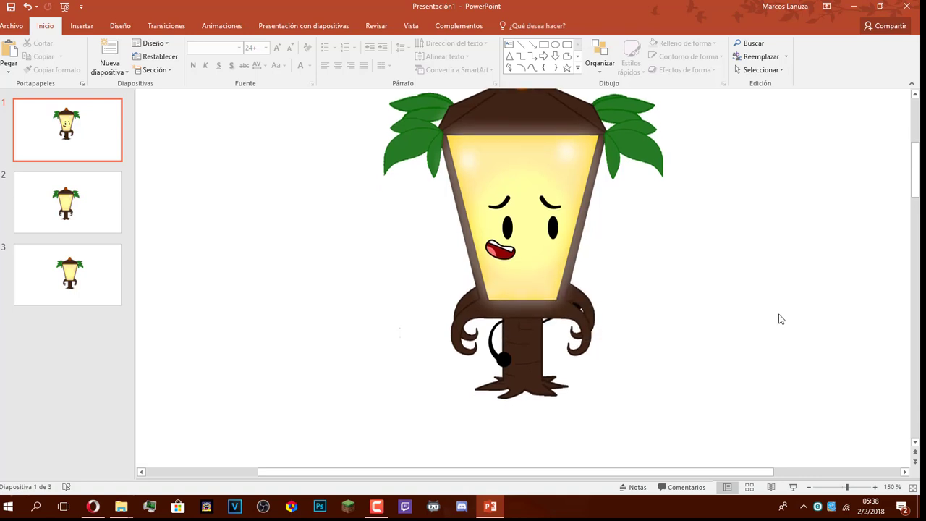
Switch to File Explorer and open the Legs folder inside BFDI > Body Parts > Limbs.
mouse_move(121, 507)
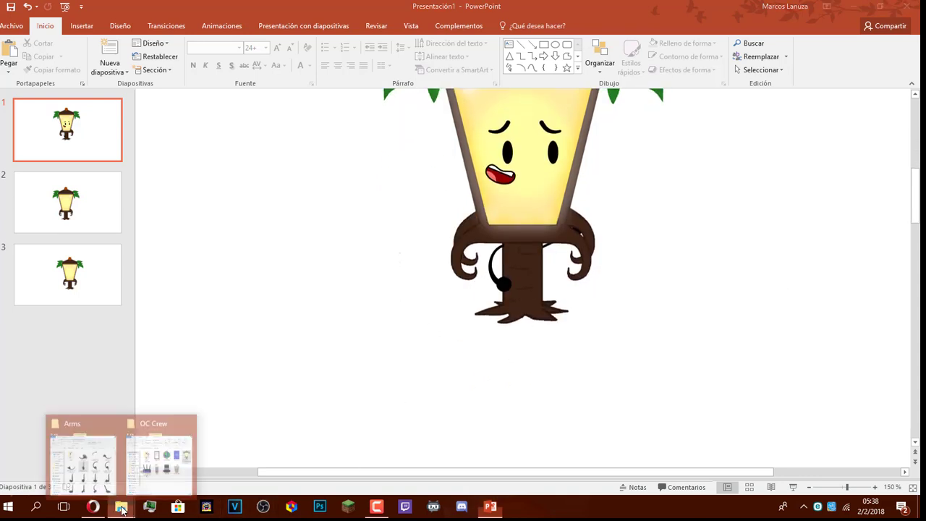
left_click(160, 456)
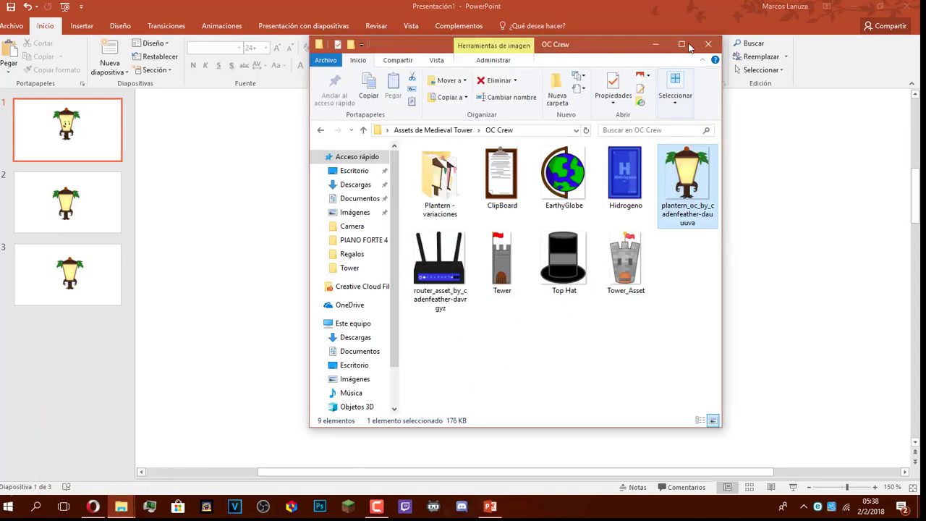
left_click(655, 44)
mouse_move(121, 506)
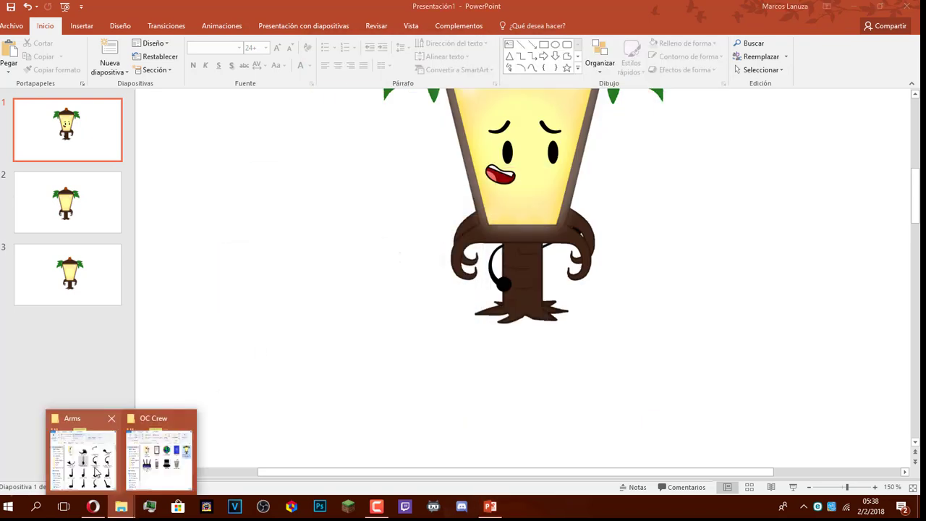
left_click(96, 472)
key("BackSpace")
double_click(145, 170)
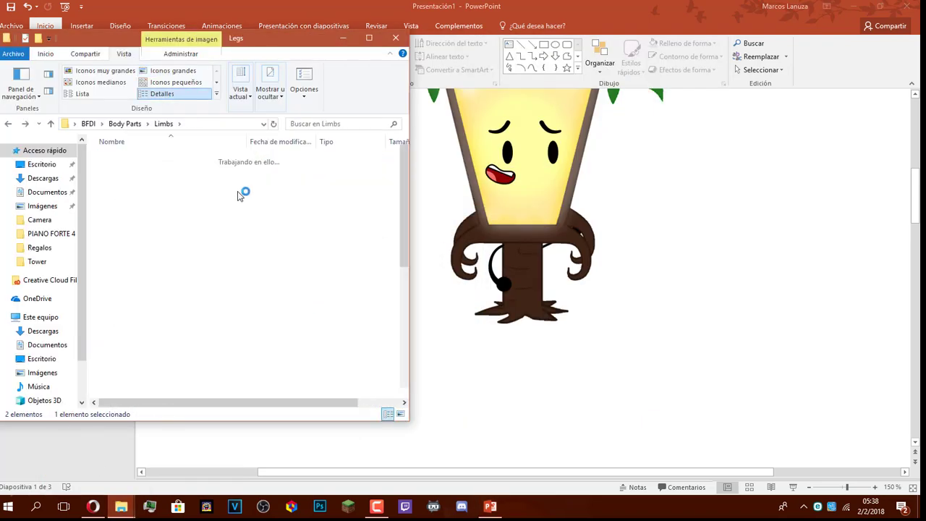
Look through the leg images and insert the Leg_Straight image onto slide 1 in PowerPoint.
scroll(340, 239, "down", 3)
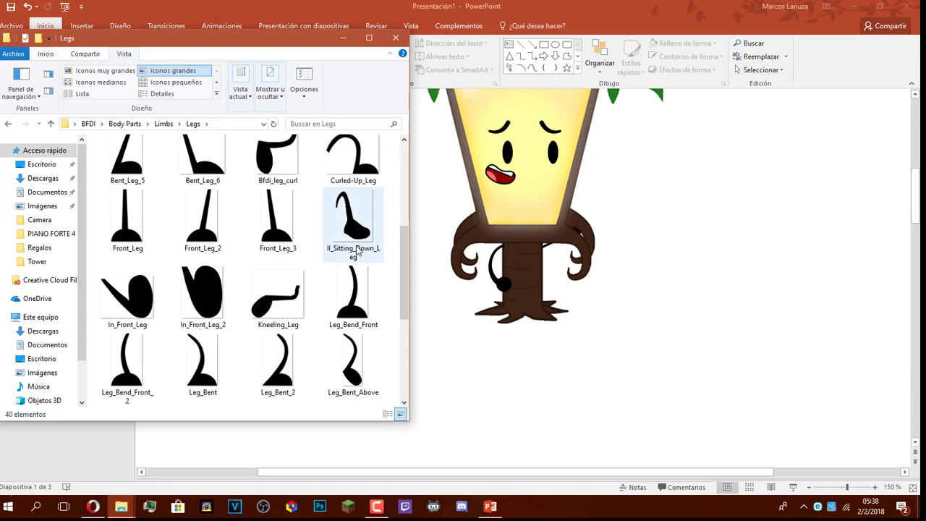
scroll(356, 251, "down", 3)
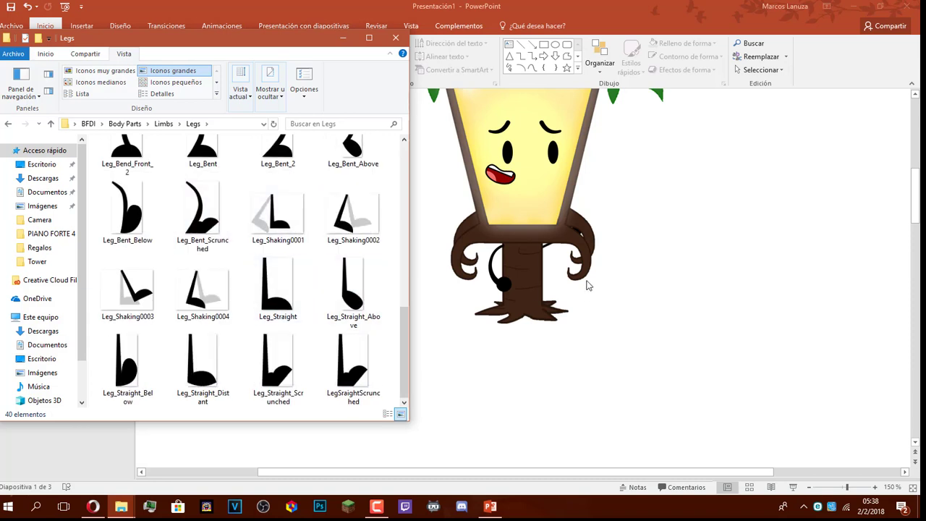
scroll(588, 286, "up", 3)
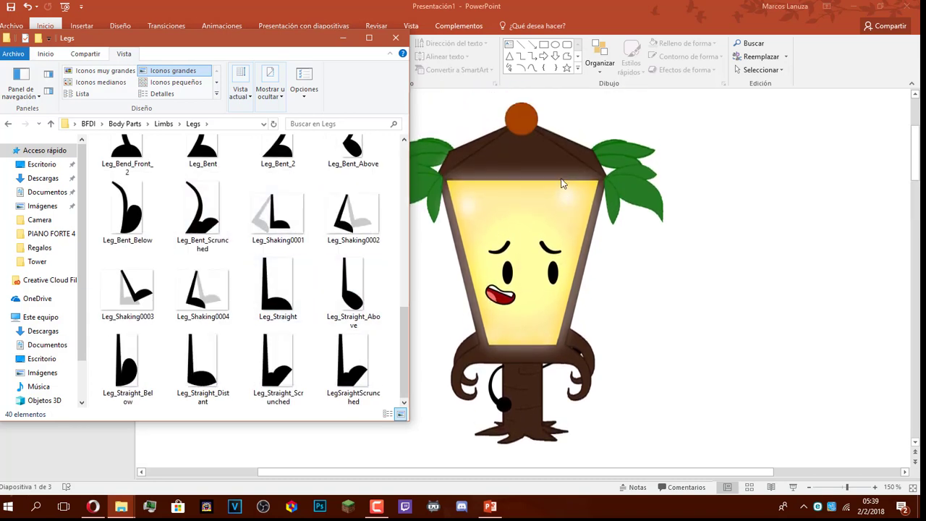
scroll(561, 183, "down", 2)
left_click(276, 291)
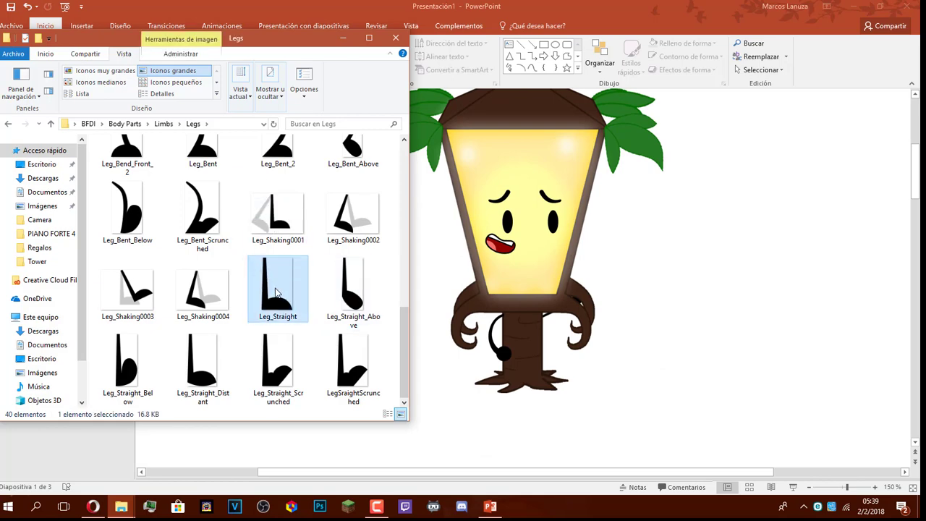
left_click_drag(276, 292, 513, 438)
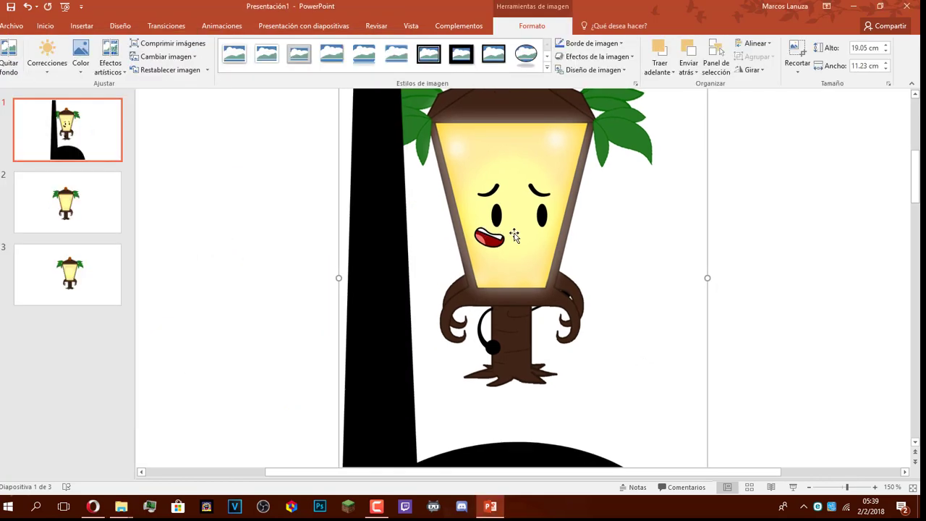
Shrink the straight leg to about 2.28 cm high and 1.34 cm wide, and place it under the base of the trunk.
scroll(514, 235, "down", 9)
scroll(622, 158, "up", 1)
left_click_drag(602, 143, 526, 352)
scroll(527, 352, "up", 8)
left_click_drag(533, 288, 523, 289)
scroll(478, 290, "up", 3)
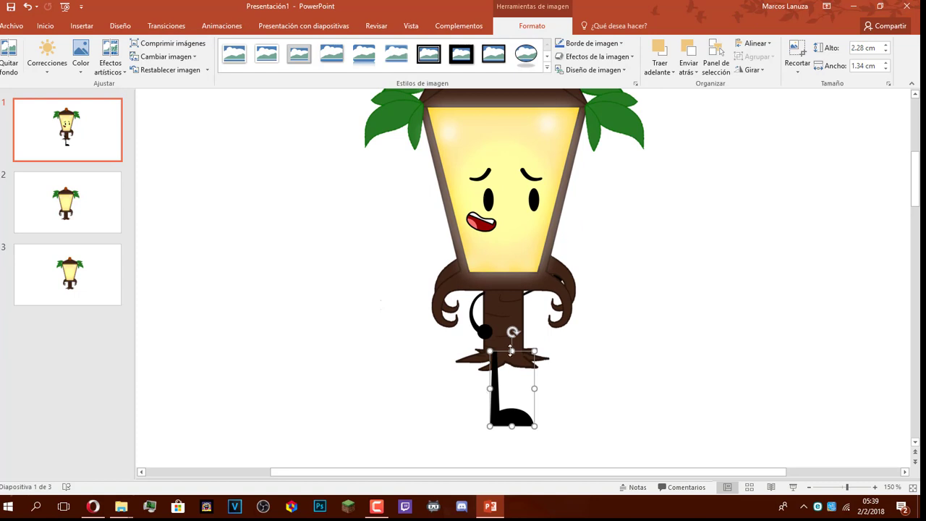
Shrink the straight leg to about 1.44 cm high and 0.56 cm wide, and position it under the trunk's base.
left_click_drag(535, 350, 508, 384)
left_click_drag(490, 414, 486, 398)
left_click(523, 424)
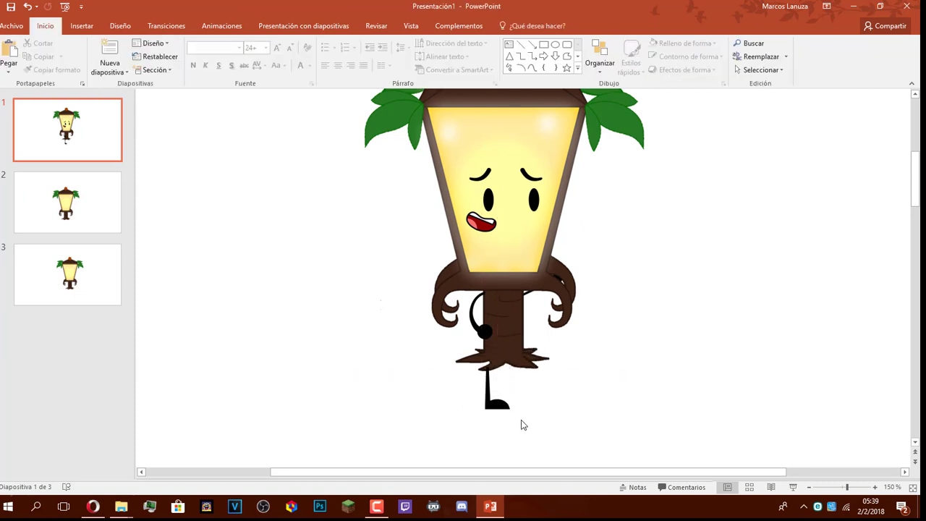
left_click(493, 403)
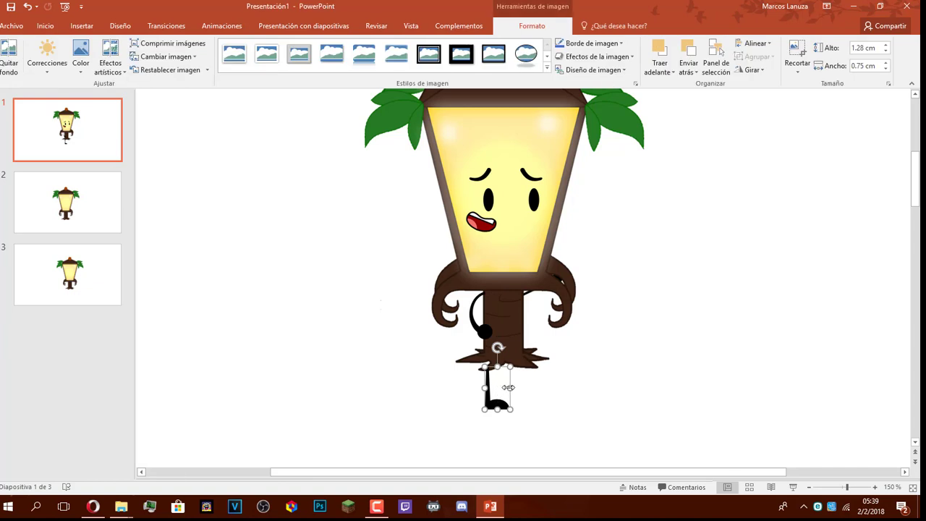
left_click_drag(510, 388, 497, 410)
left_click(526, 417)
left_click(529, 413)
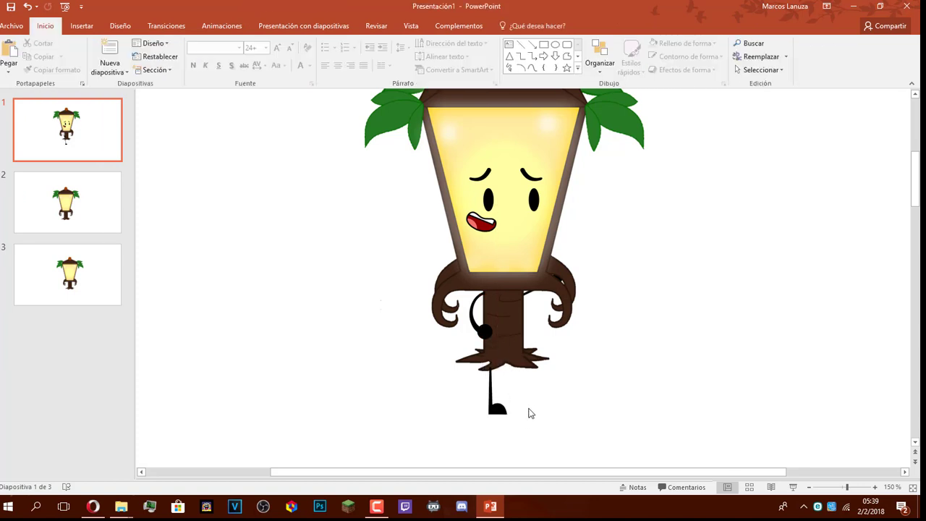
Duplicate the leg to stand level beside the first under the trunk, and shift the left leg slightly closer to it.
left_click_drag(499, 409, 524, 403)
key("ctrl+c")
key("ctrl+v")
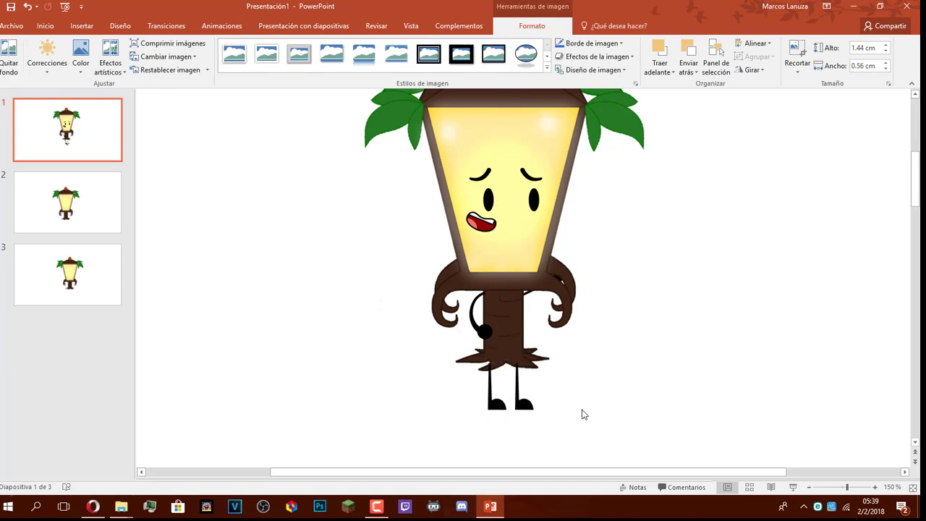
left_click(581, 412)
left_click(499, 406)
left_click(548, 429)
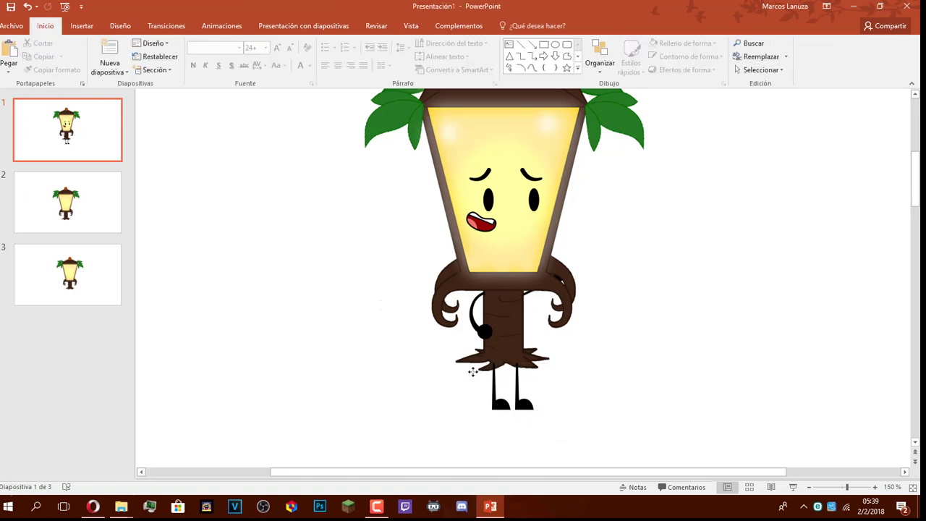
Select both legs together and send them to the back, behind the lantern's roots.
left_click(472, 371)
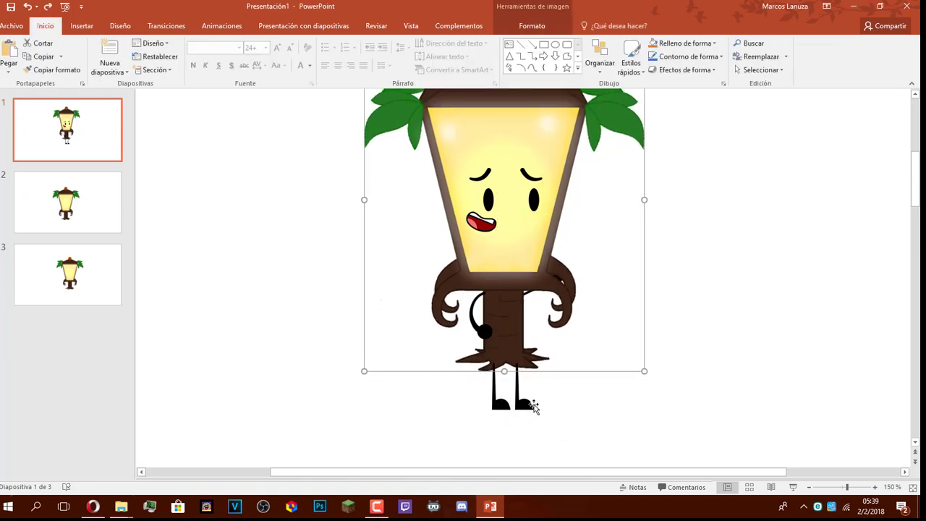
left_click(548, 427)
left_click_drag(575, 439, 436, 346)
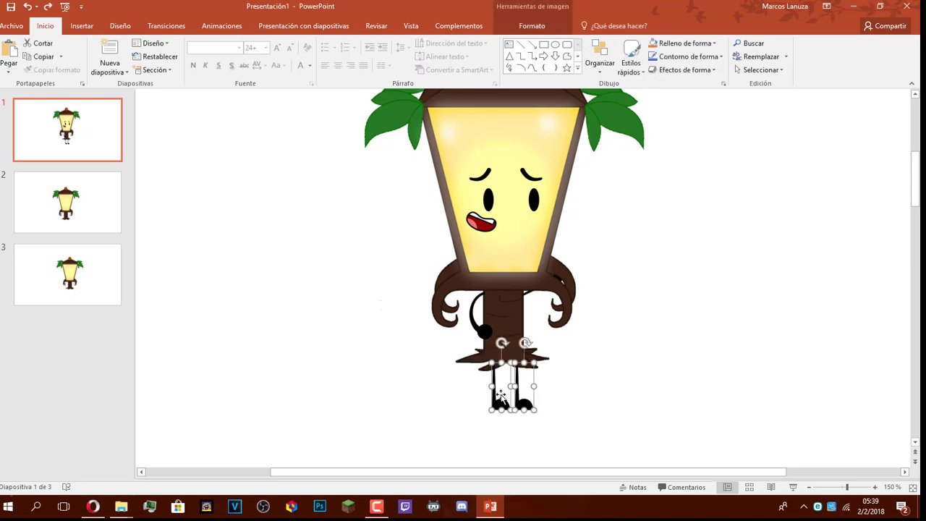
right_click(501, 404)
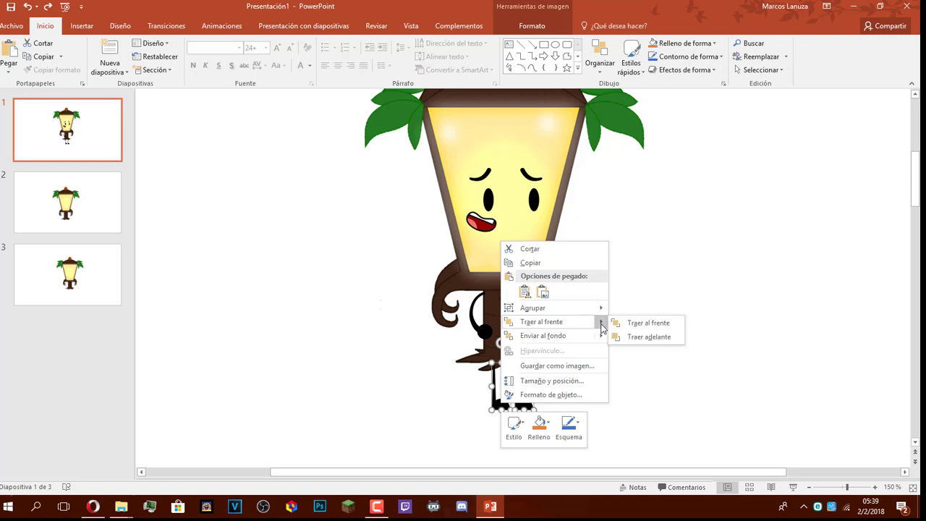
key("Escape")
left_click(584, 405)
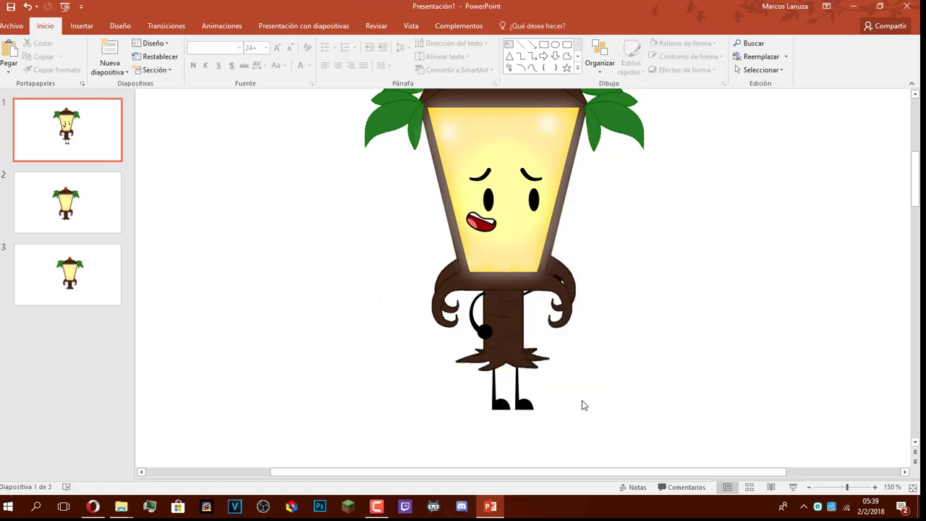
Check the finished lantern character on slide 1, and delete the plain lantern image from slide 2.
scroll(526, 236, "up", 1)
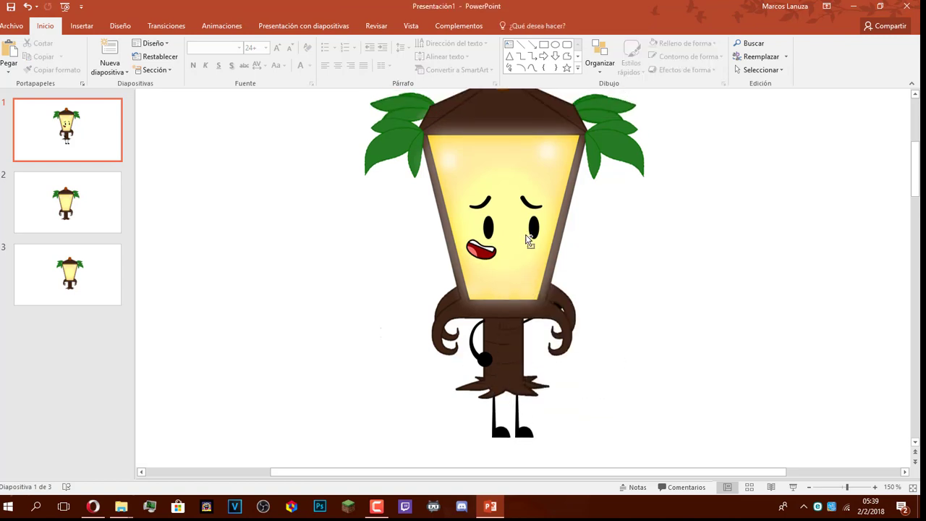
scroll(528, 240, "down", 5)
scroll(480, 302, "up", 4)
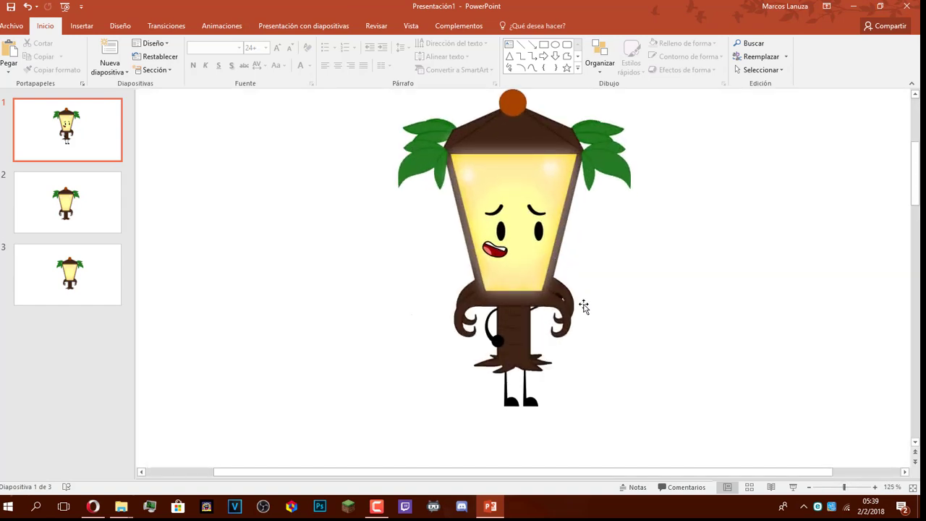
left_click(509, 248)
left_click(670, 304)
left_click(72, 214)
left_click(483, 289)
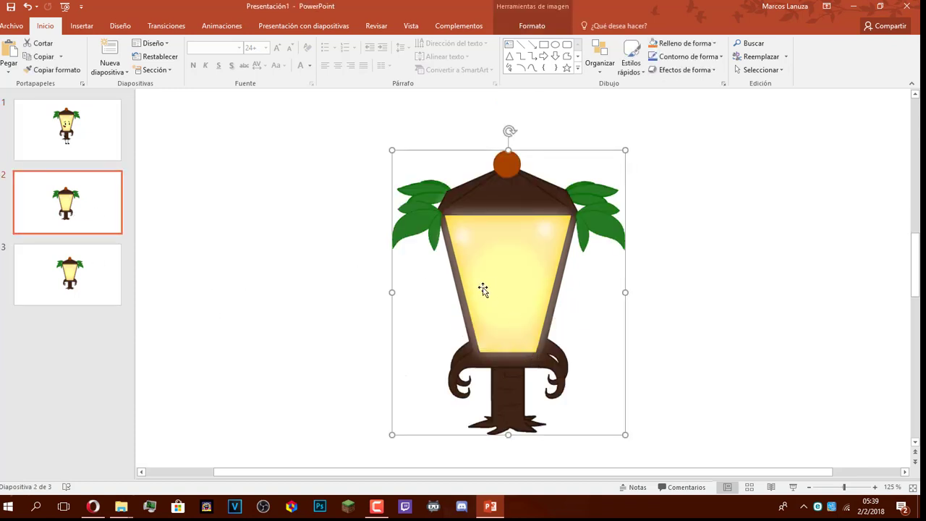
key("Delete")
mouse_move(121, 506)
left_click(155, 463)
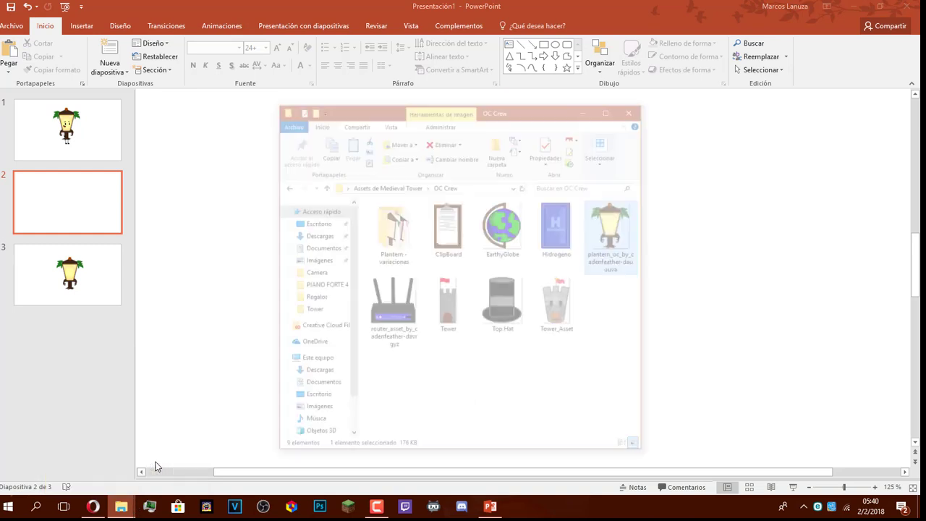
left_click_drag(635, 352, 651, 356)
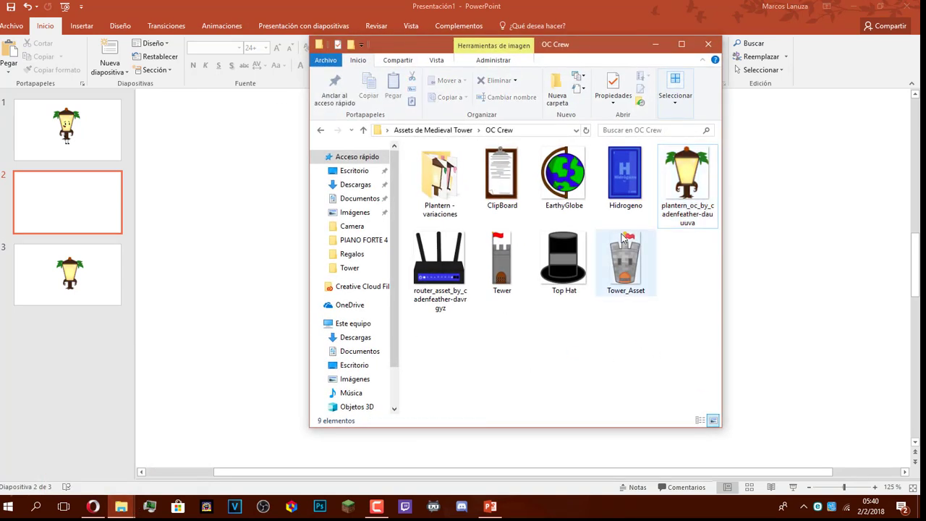
left_click_drag(644, 273, 776, 264)
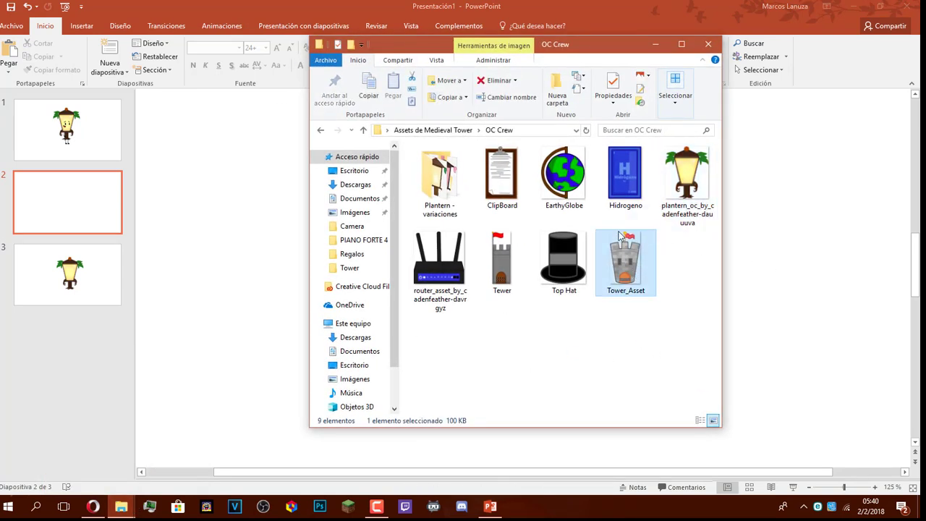
scroll(588, 245, "down", 6)
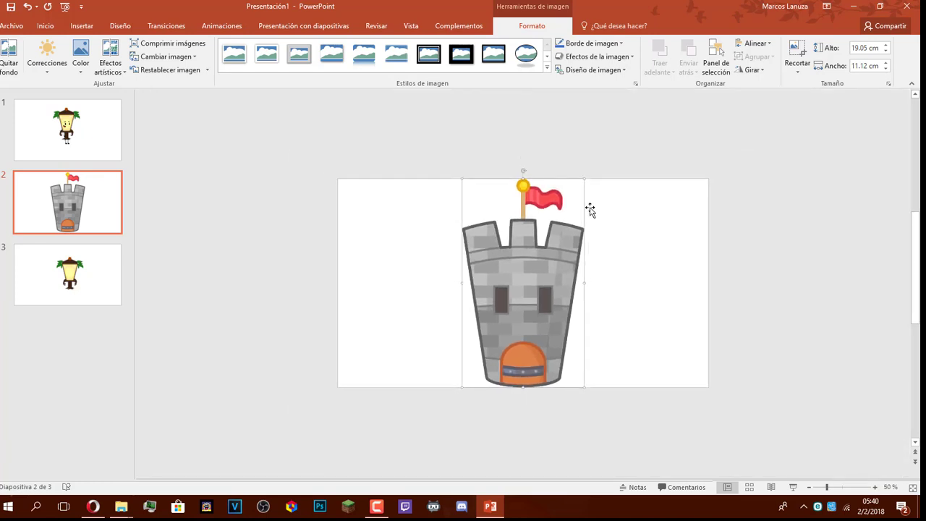
key("Delete")
Insert the Tewer image from the OC Crew folder onto slide 2.
mouse_move(119, 508)
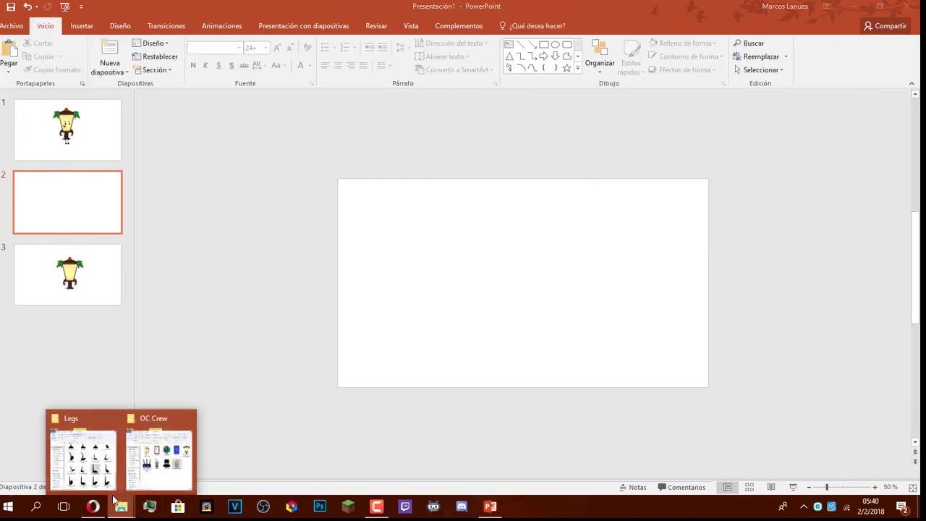
left_click(143, 469)
left_click(499, 269)
left_click_drag(499, 269, 775, 275)
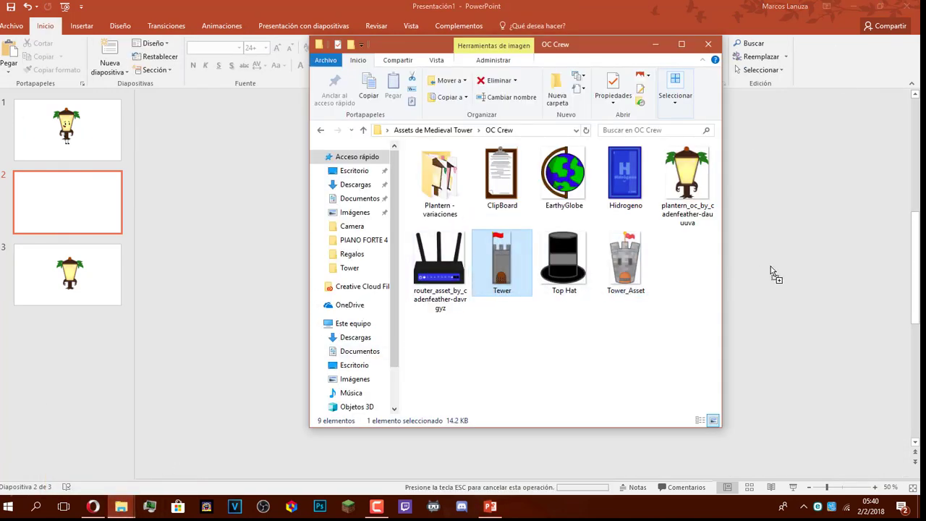
scroll(537, 295, "up", 4)
scroll(539, 297, "up", 1)
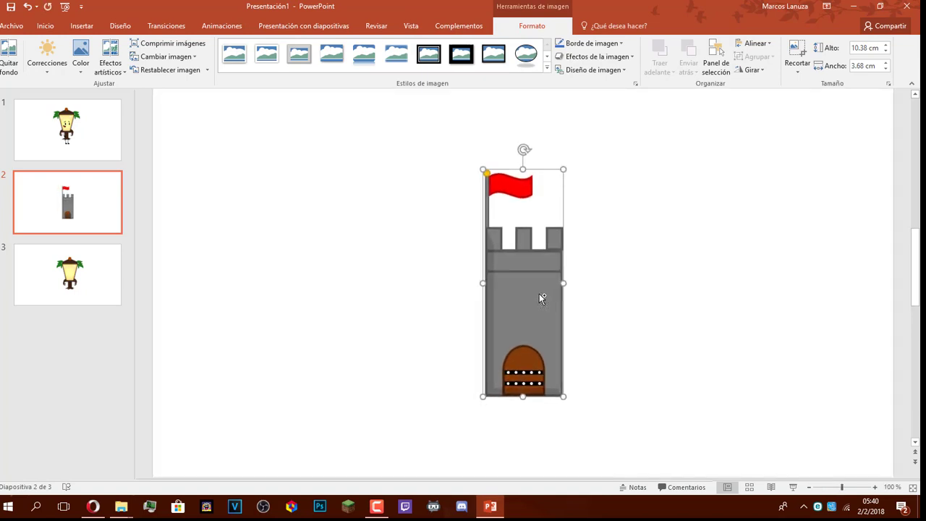
left_click(589, 260)
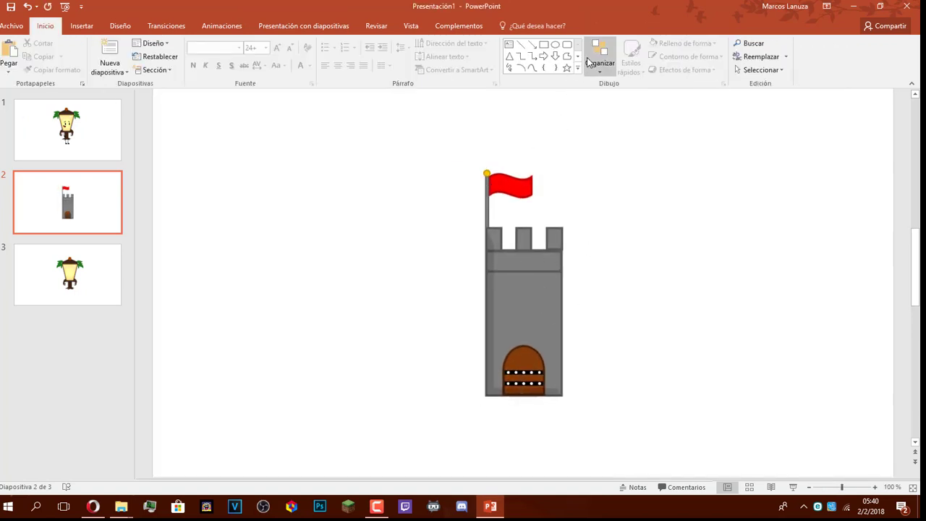
Draw a small upright rectangle on the upper left of the tower's wall, above the door, as an eye window.
left_click(543, 46)
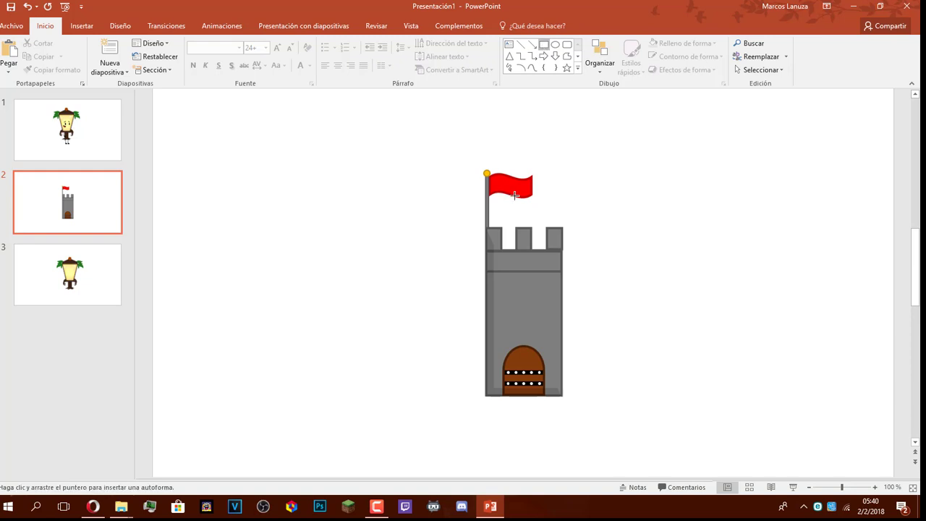
left_click(546, 47)
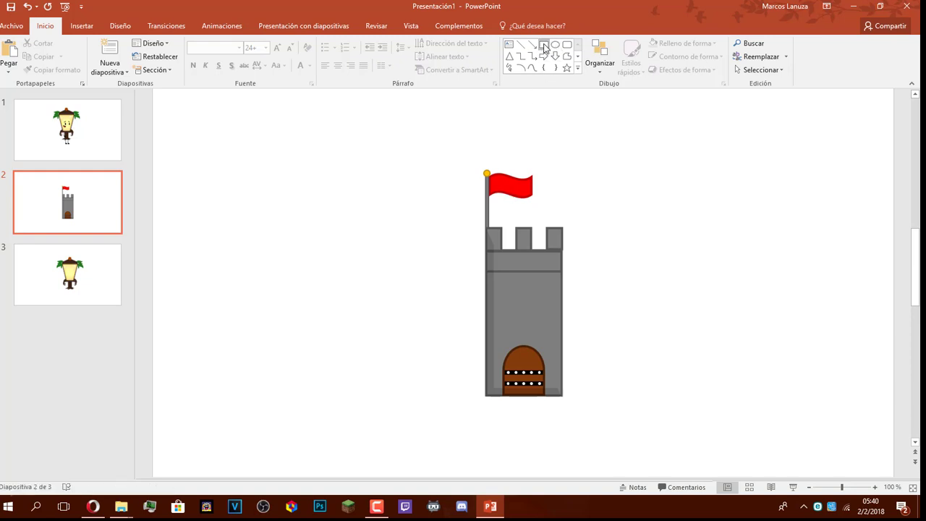
left_click(546, 48)
left_click_drag(497, 283, 513, 305)
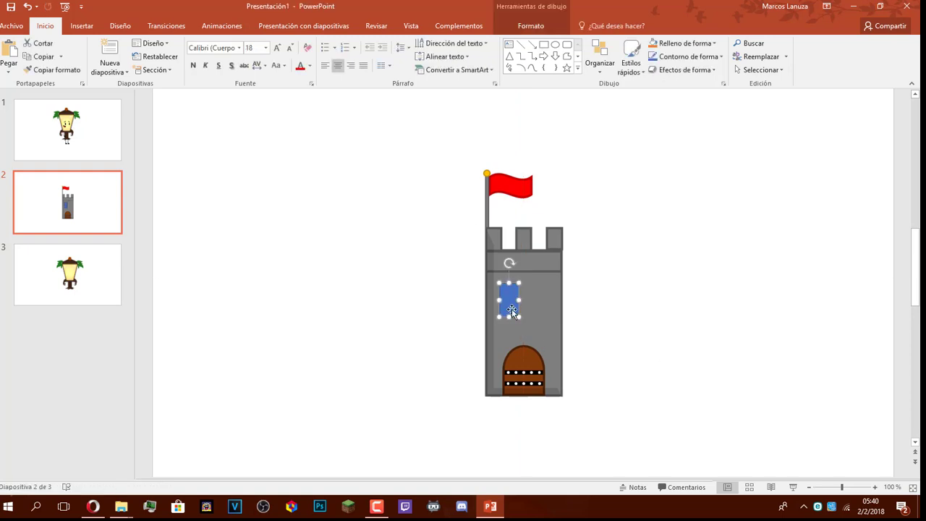
scroll(525, 298, "up", 10, "ctrl")
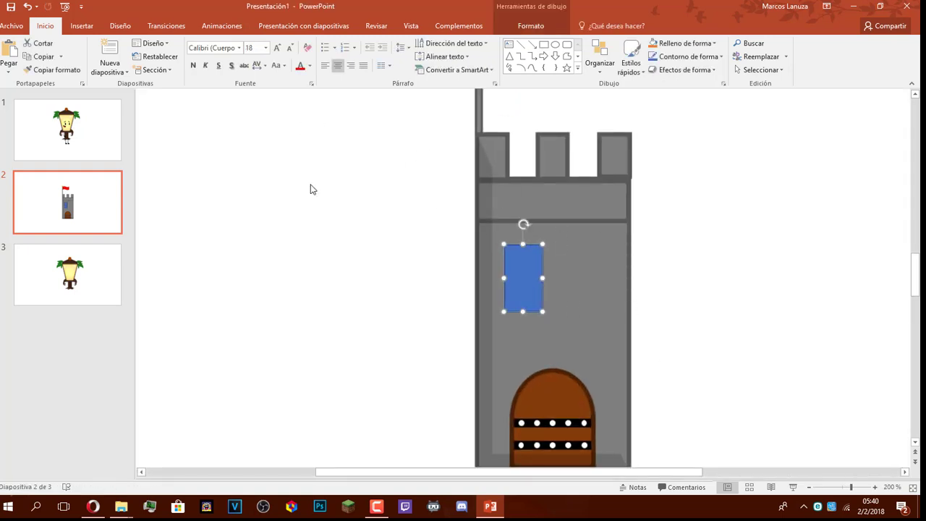
left_click(376, 506)
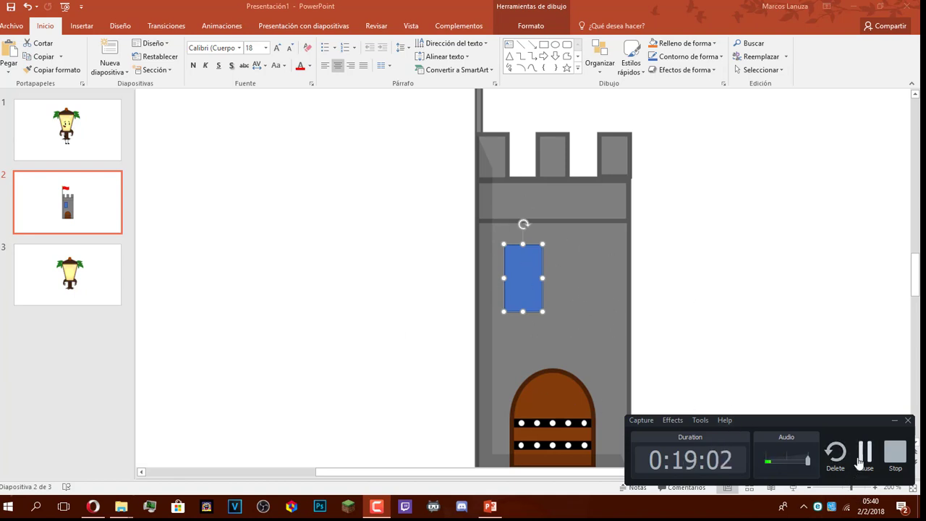
left_click(860, 460)
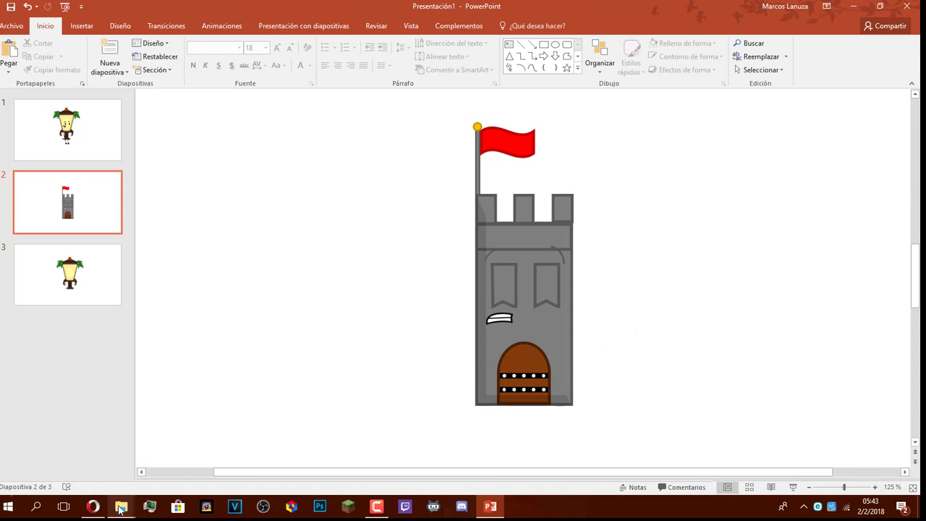
Switch to File Explorer and open the Arms folder inside BFDI > Body Parts > Limbs.
mouse_move(121, 507)
left_click(184, 442)
key("alt+Up")
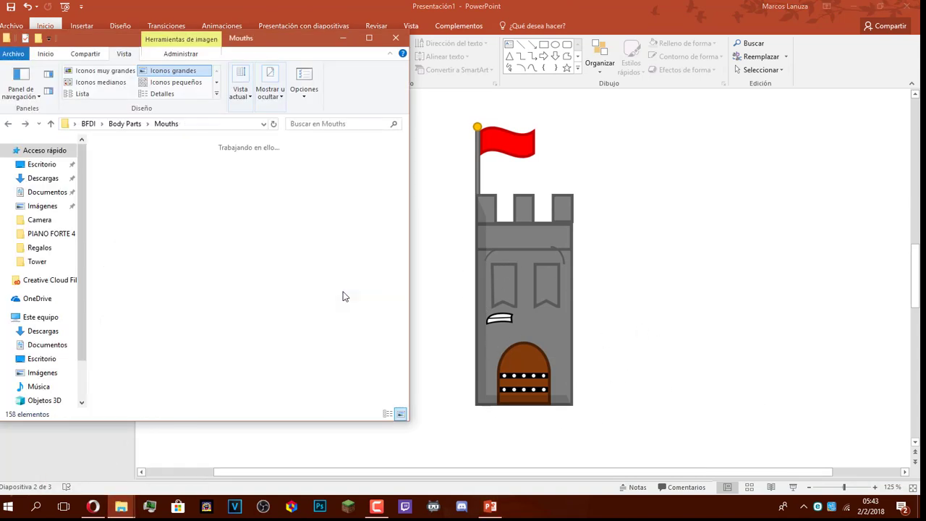
key("alt+Up")
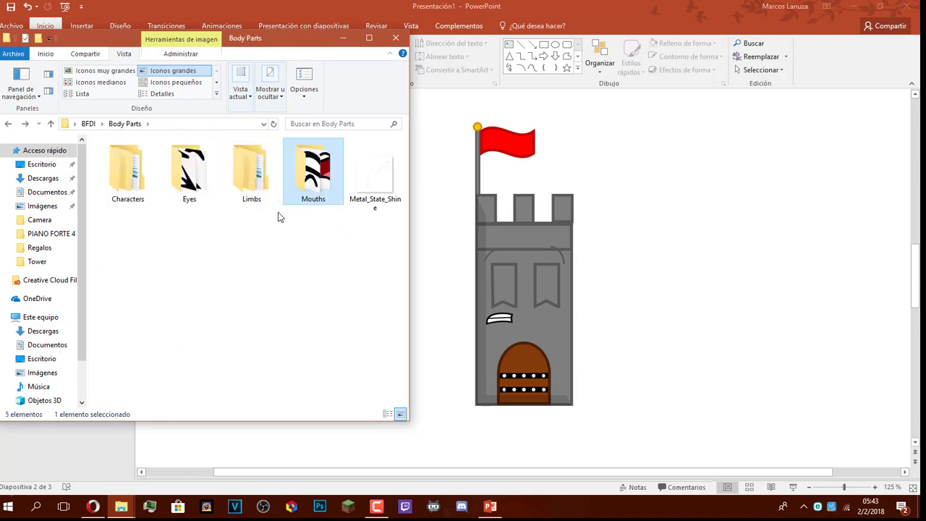
double_click(246, 193)
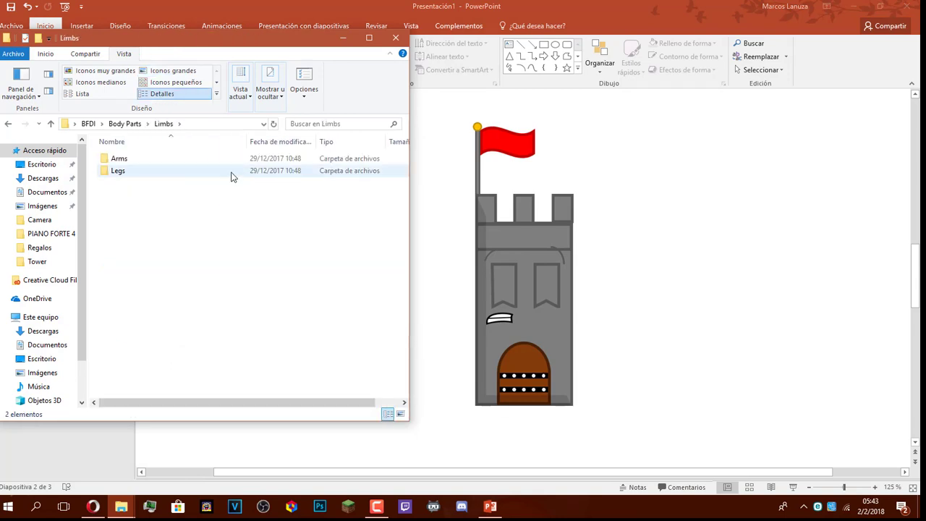
double_click(161, 159)
Look through the arm images in the Arms folder for a pose that suits the tower.
scroll(373, 311, "down", 4)
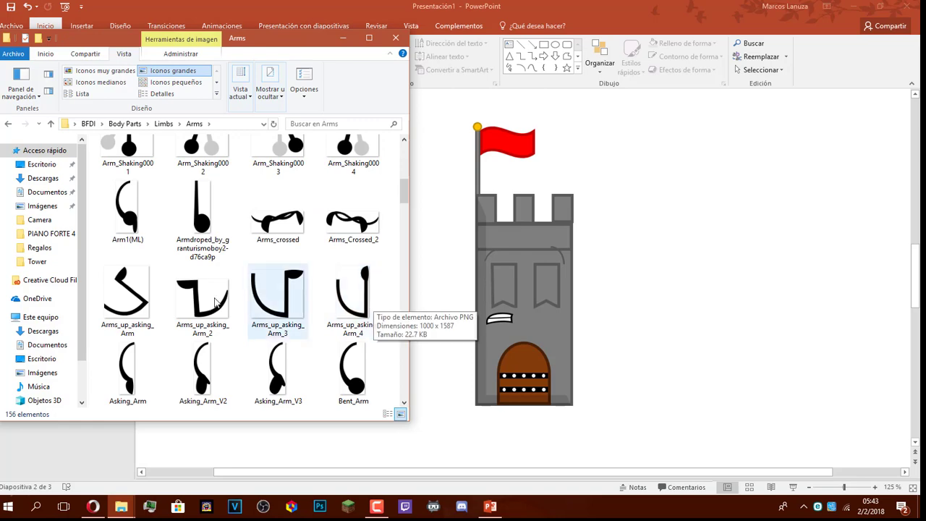
scroll(286, 250, "up", 5)
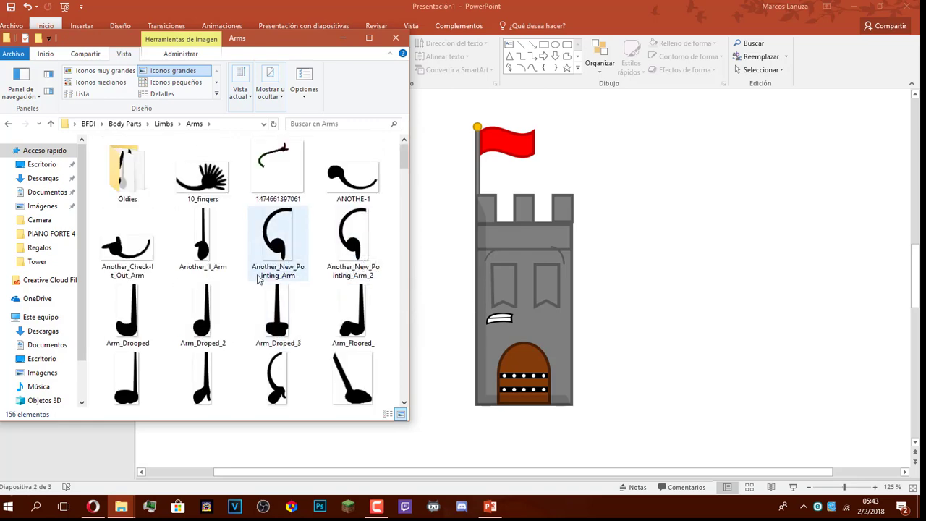
scroll(261, 285, "down", 3)
scroll(261, 285, "down", 15)
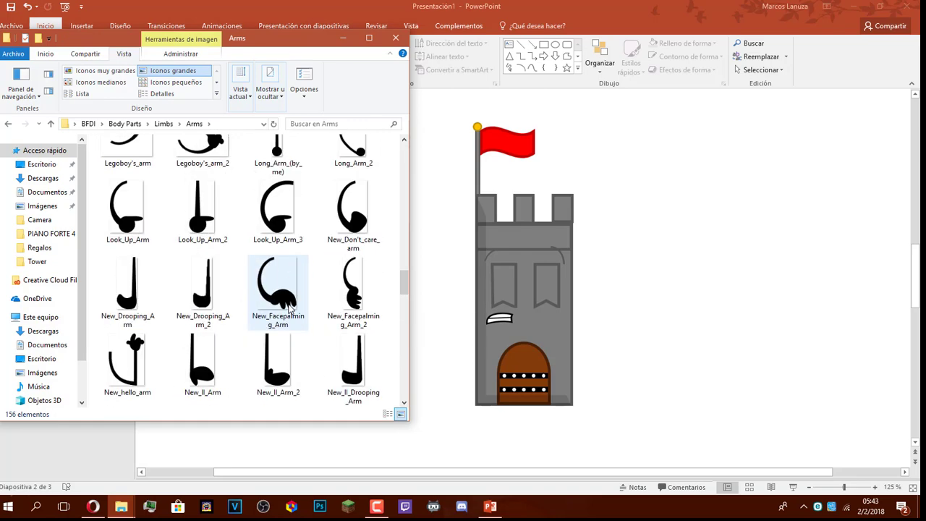
scroll(288, 305, "down", 5)
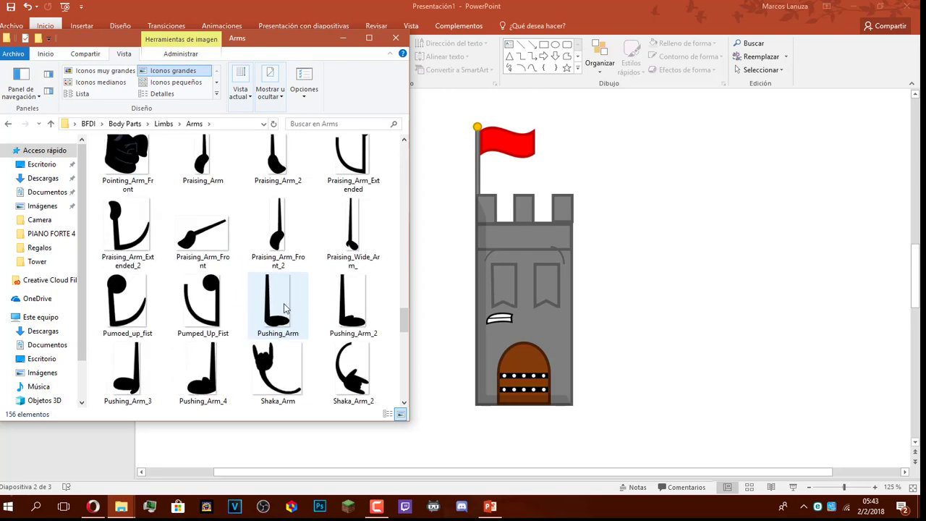
scroll(256, 306, "up", 10)
scroll(256, 306, "down", 5)
scroll(267, 307, "up", 15)
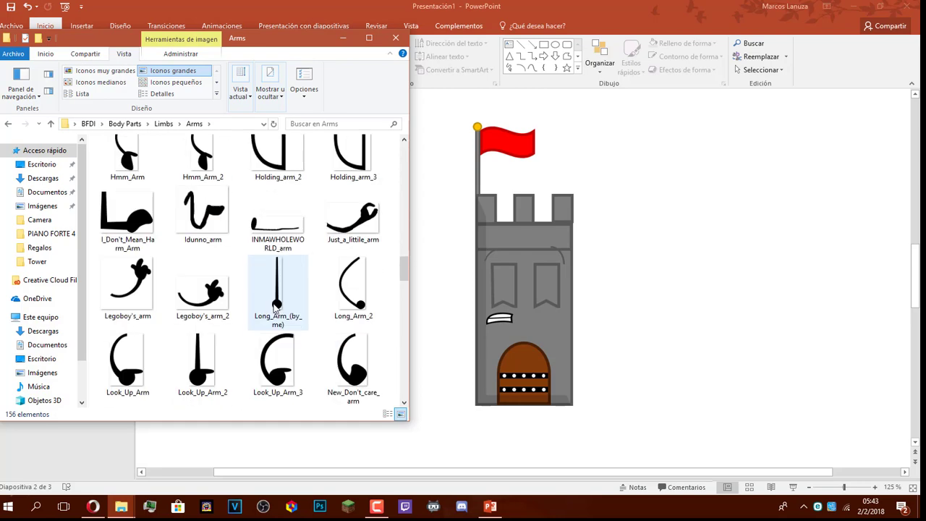
scroll(275, 307, "up", 10)
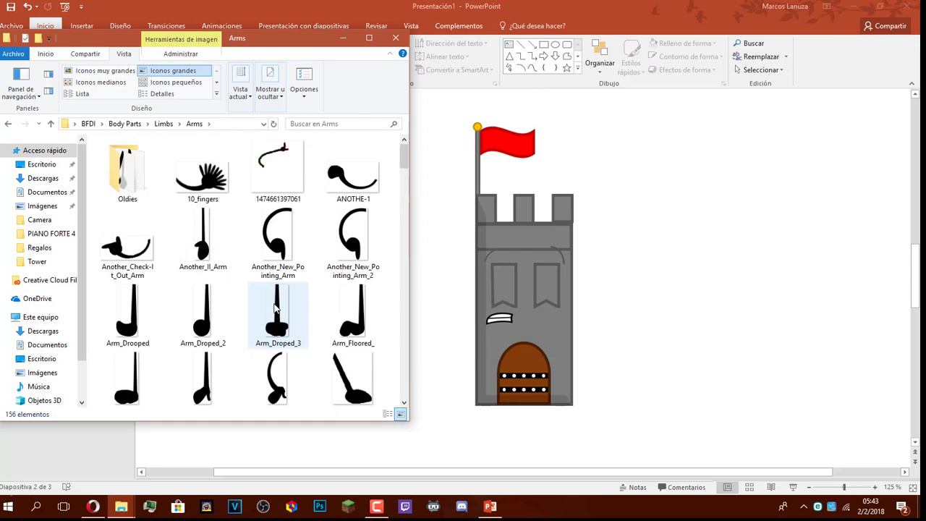
scroll(246, 325, "down", 6)
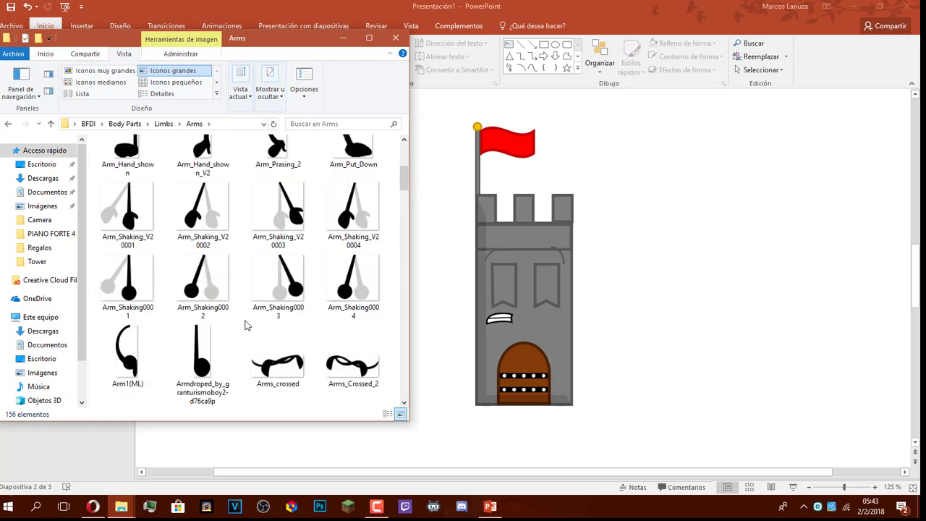
scroll(246, 325, "up", 6)
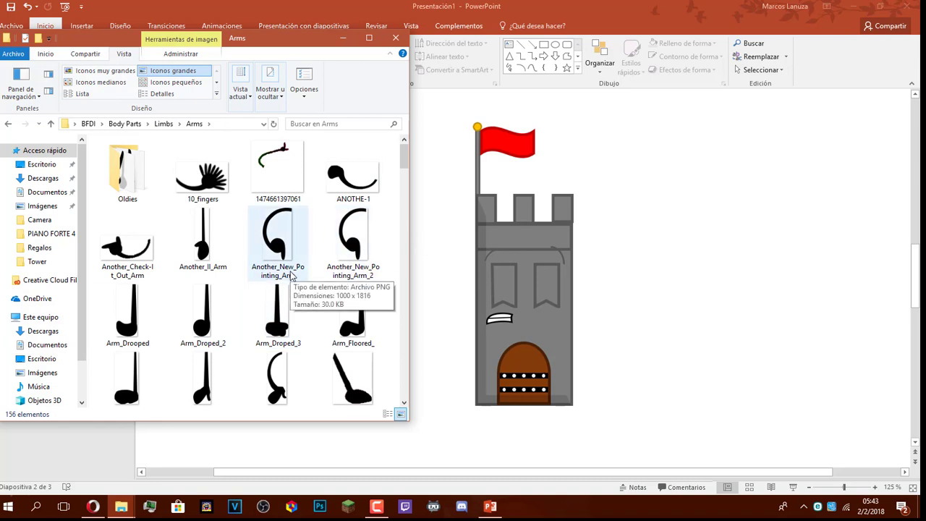
scroll(293, 289, "down", 2)
scroll(288, 307, "down", 10)
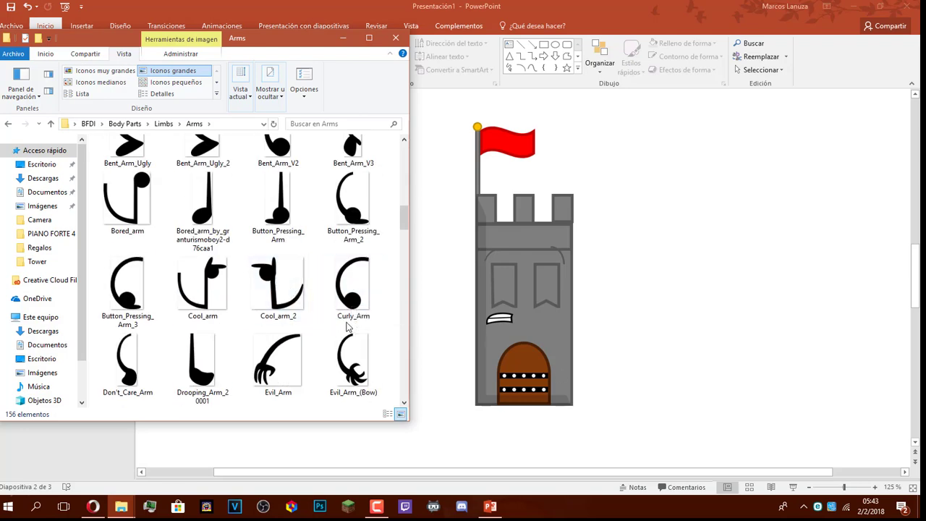
scroll(260, 289, "up", 2)
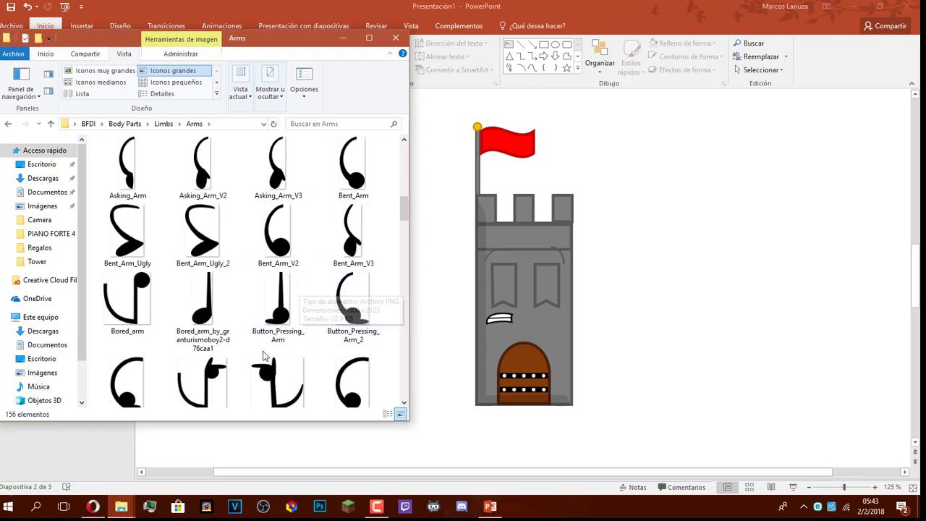
scroll(352, 385, "up", 3)
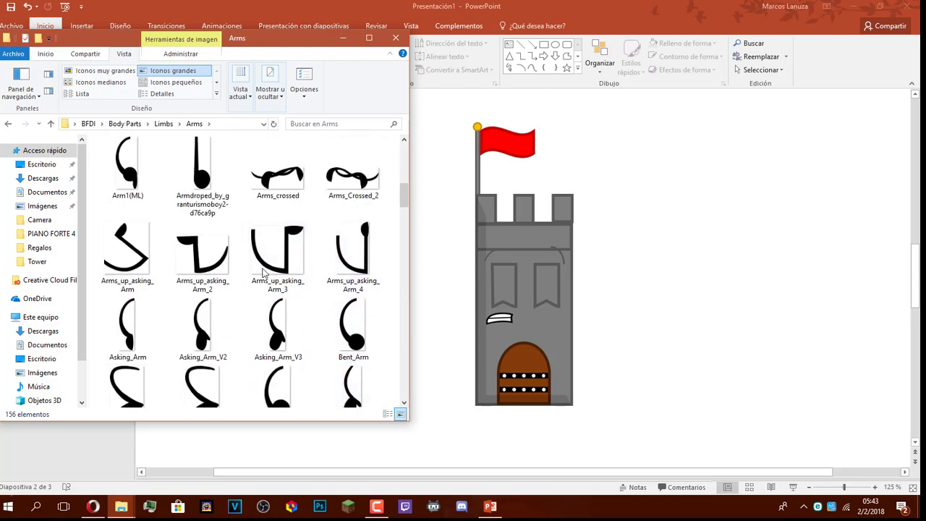
scroll(275, 260, "up", 3)
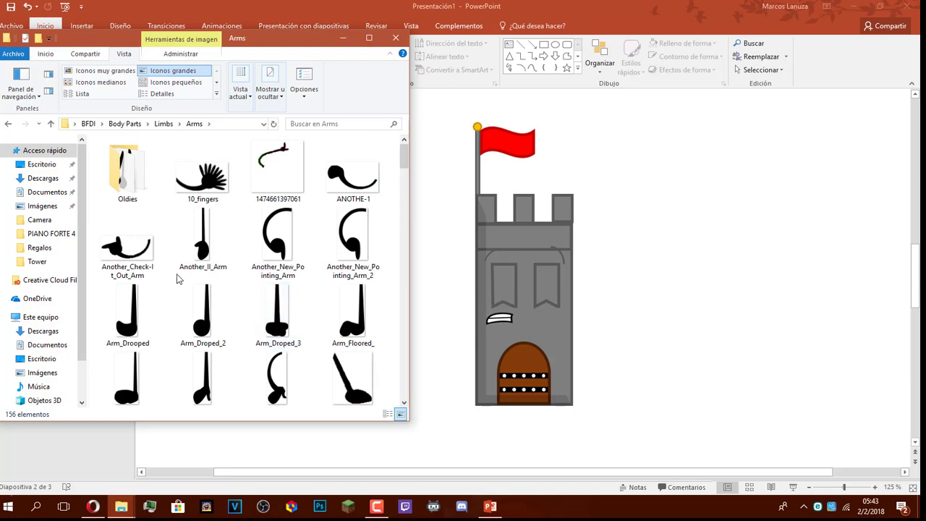
Insert the Straight_Arm image from the Arms folder onto slide 2.
scroll(217, 297, "down", 3)
scroll(237, 305, "down", 5)
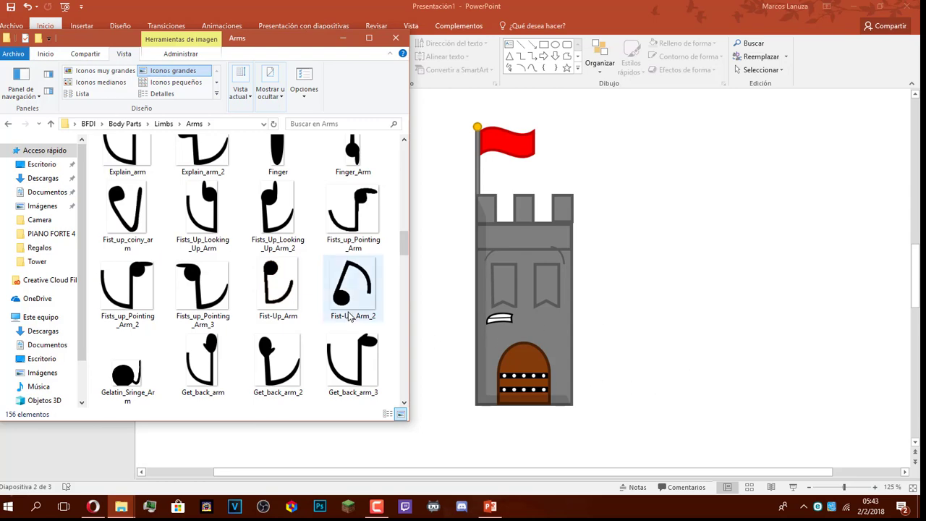
scroll(292, 162, "down", 5)
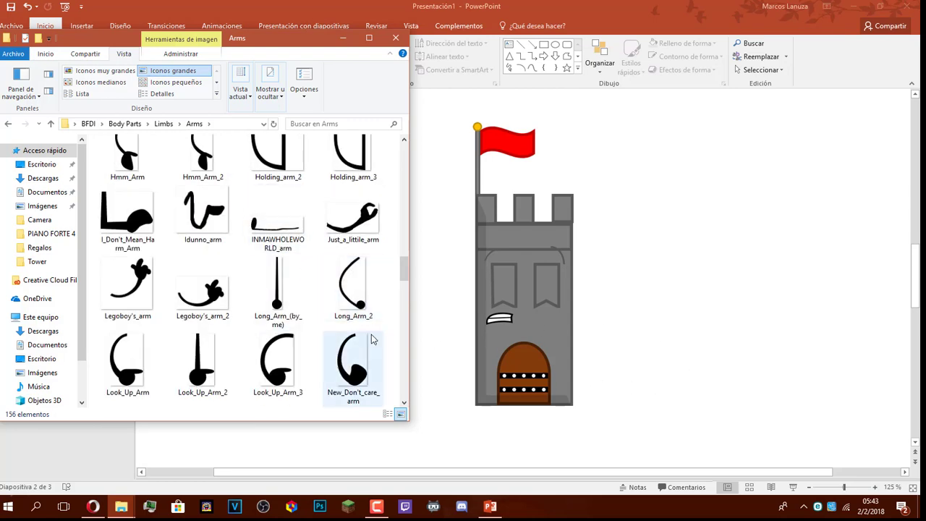
scroll(362, 330, "down", 5)
scroll(167, 318, "down", 3)
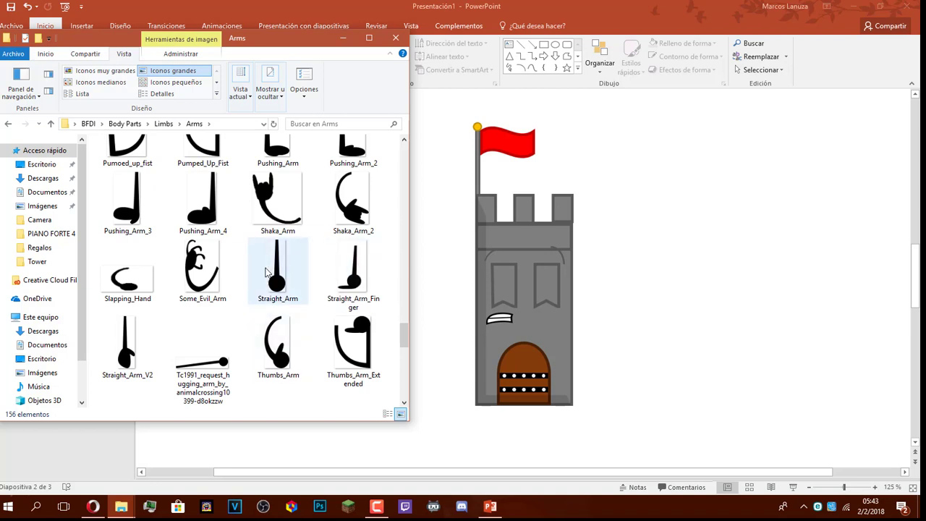
left_click_drag(292, 296, 477, 360)
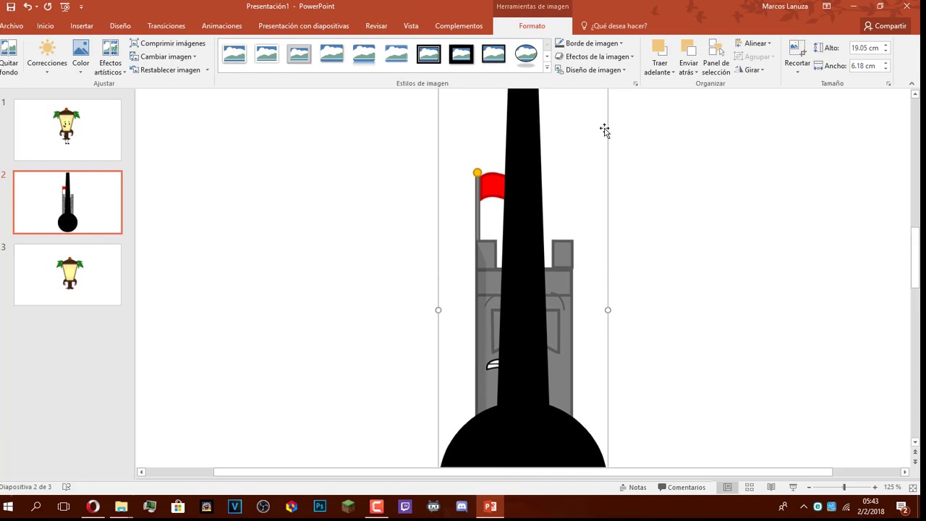
Shrink the arm to slightly less than the door's height and place it on the tower's lower left corner.
scroll(607, 109, "up", 5)
left_click(50, 206)
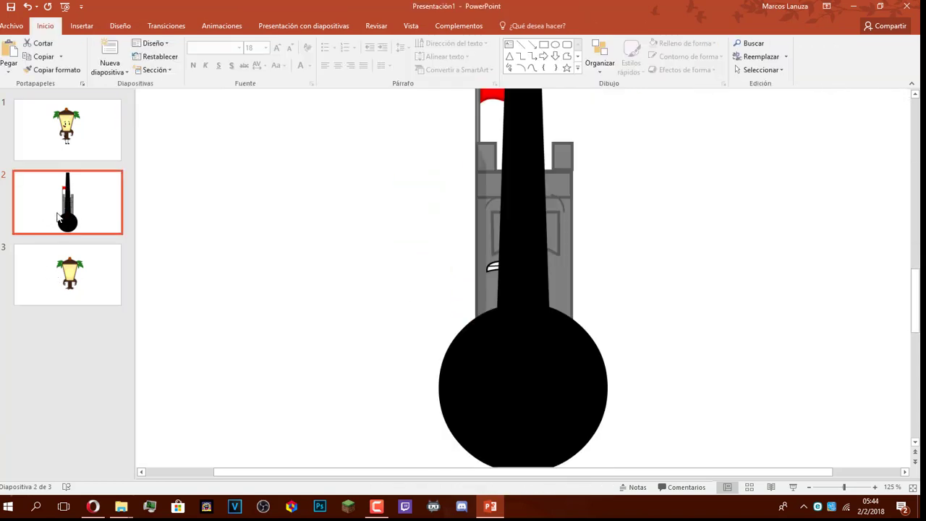
left_click(515, 177)
scroll(577, 161, "up", 3)
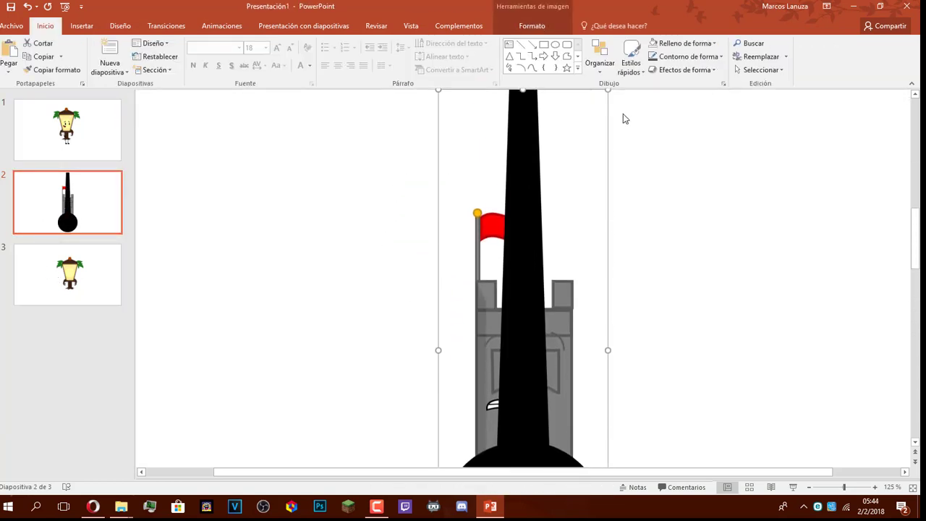
left_click_drag(608, 103, 500, 432)
scroll(499, 405, "down", 2)
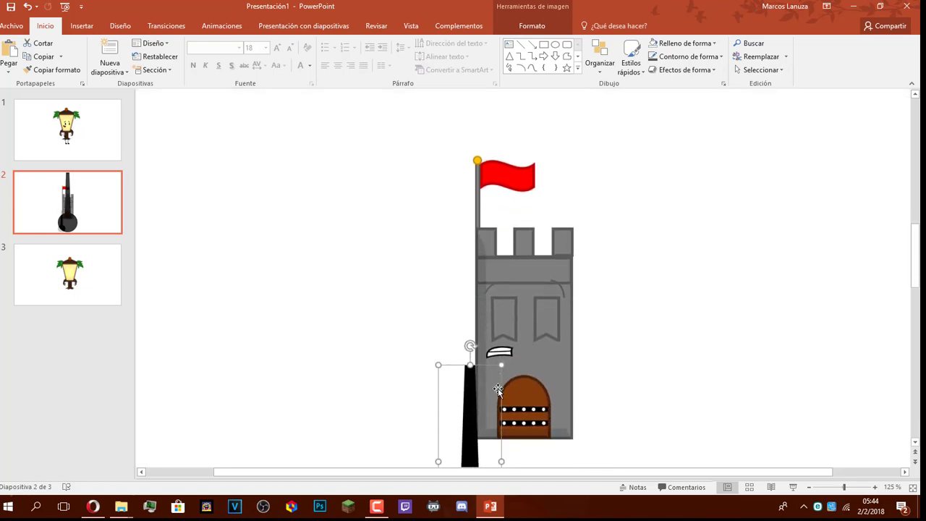
left_click_drag(492, 374, 480, 423)
left_click(526, 431)
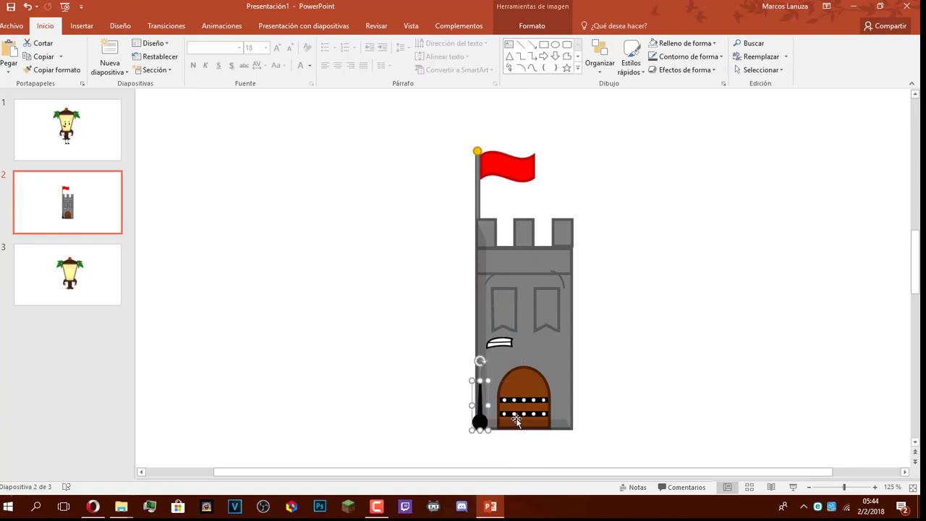
left_click(557, 433)
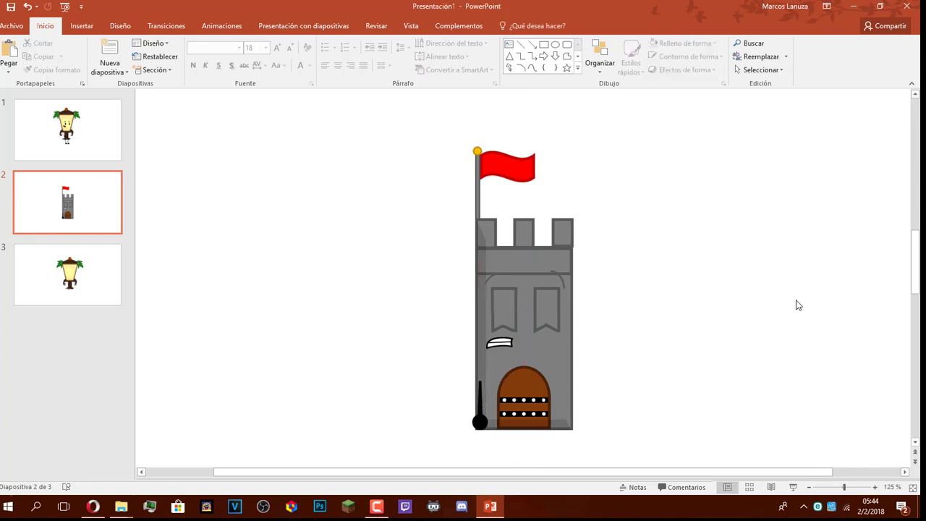
Tilt the arm slightly clockwise and move it up a little along the tower's left edge.
left_click(485, 420)
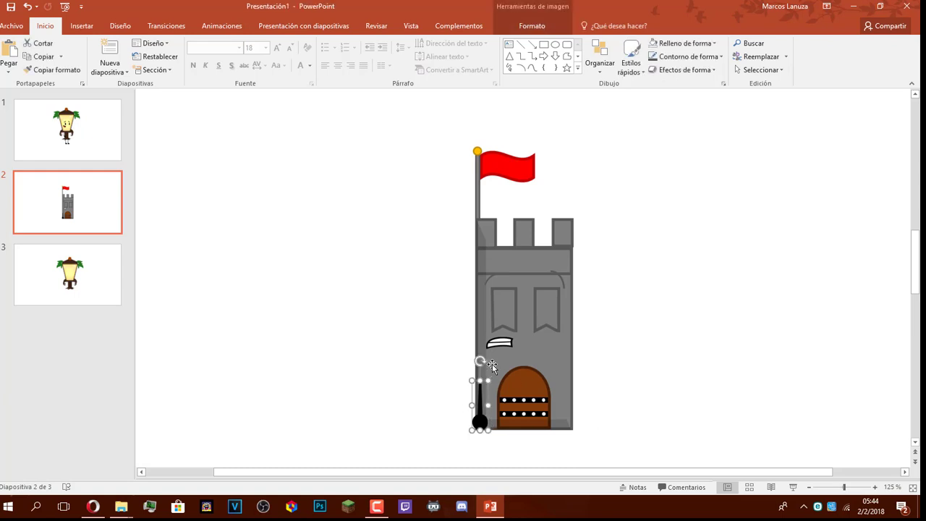
left_click_drag(479, 358, 482, 370)
mouse_move(481, 413)
left_mouse_down()
mouse_move(476, 425)
mouse_move(480, 402)
left_mouse_up()
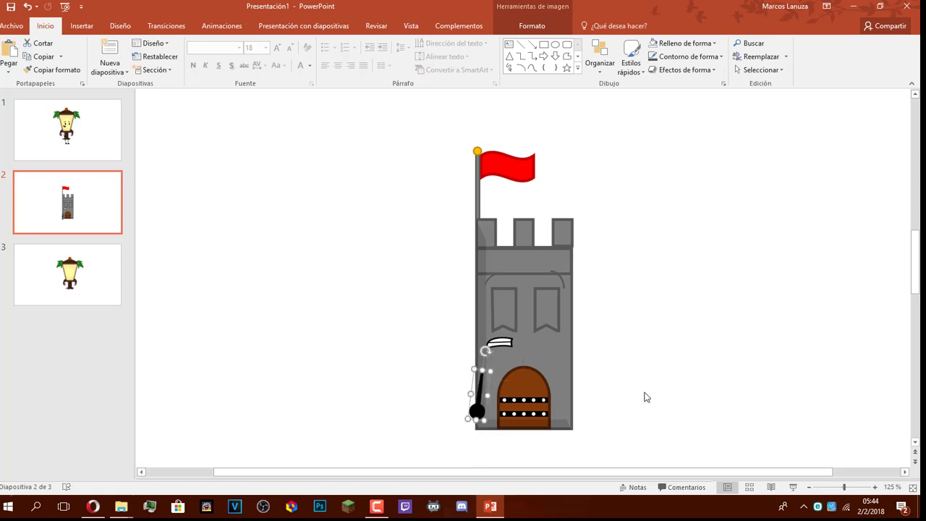
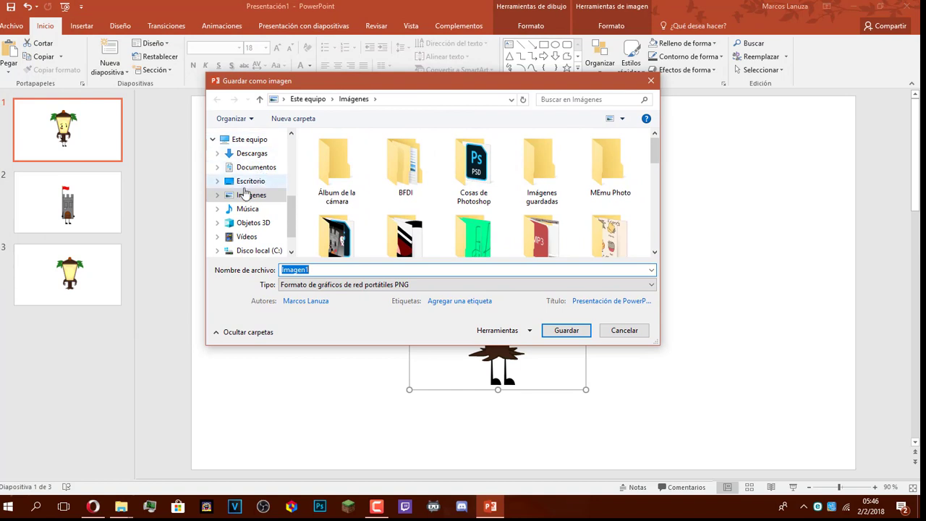
Save the lantern character as a PNG named "Plantern pose example" on the Desktop.
left_click(248, 181)
double_click(315, 269)
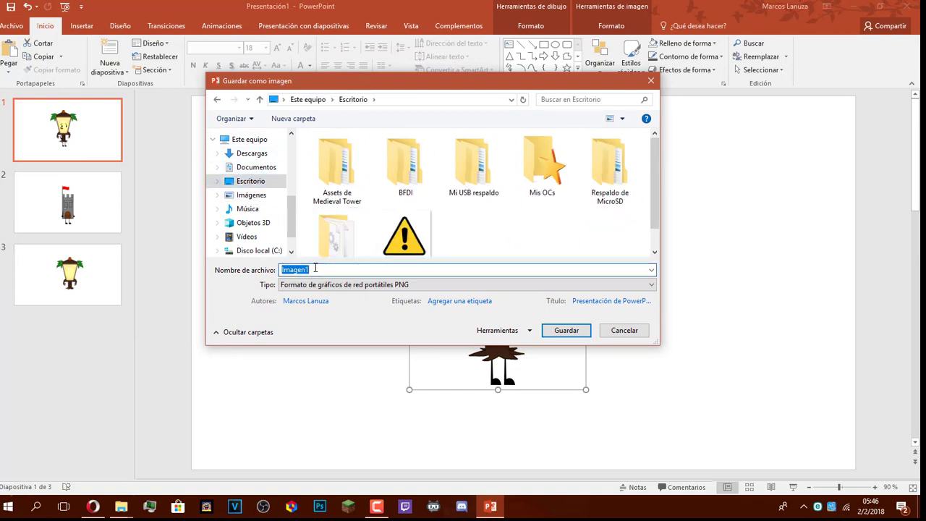
type("Plantern pose example")
key("Return")
Group all parts of the tower character on slide 2.
key("Page_Down")
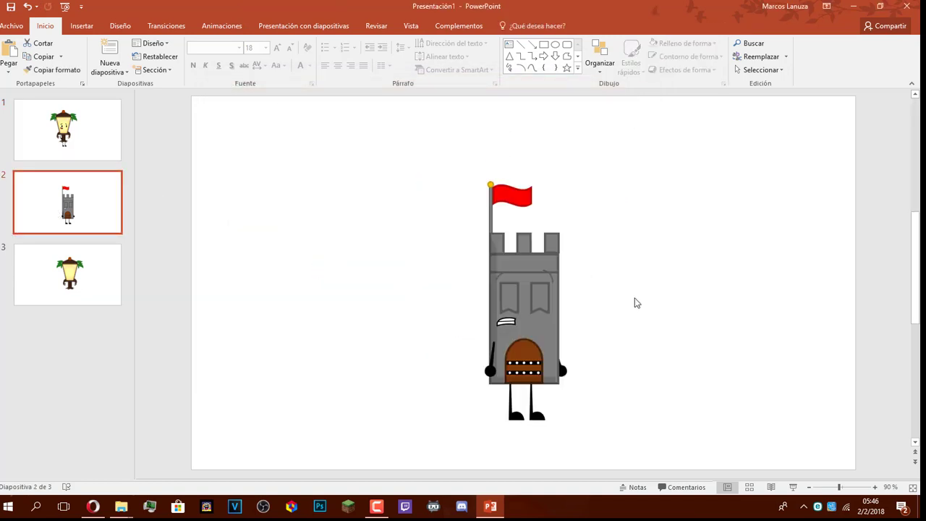
left_click_drag(418, 143, 632, 460)
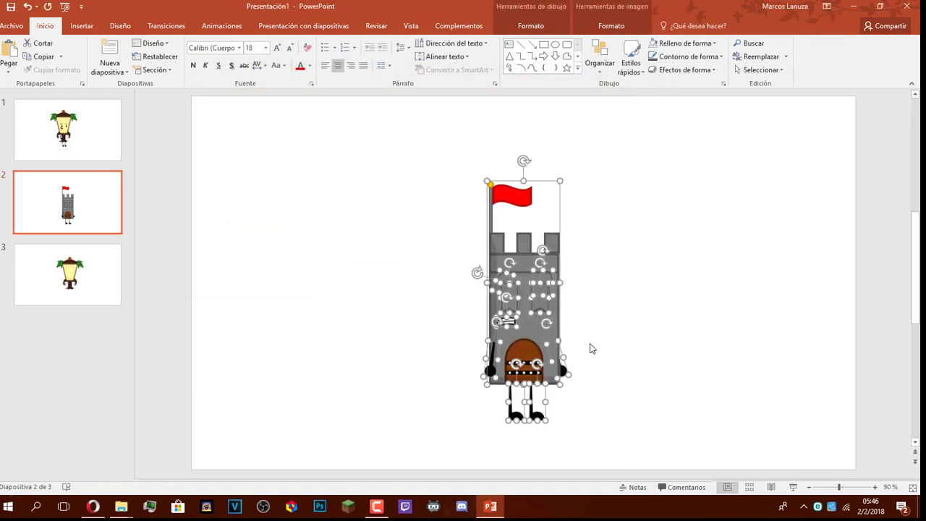
right_click(527, 332)
mouse_move(556, 398)
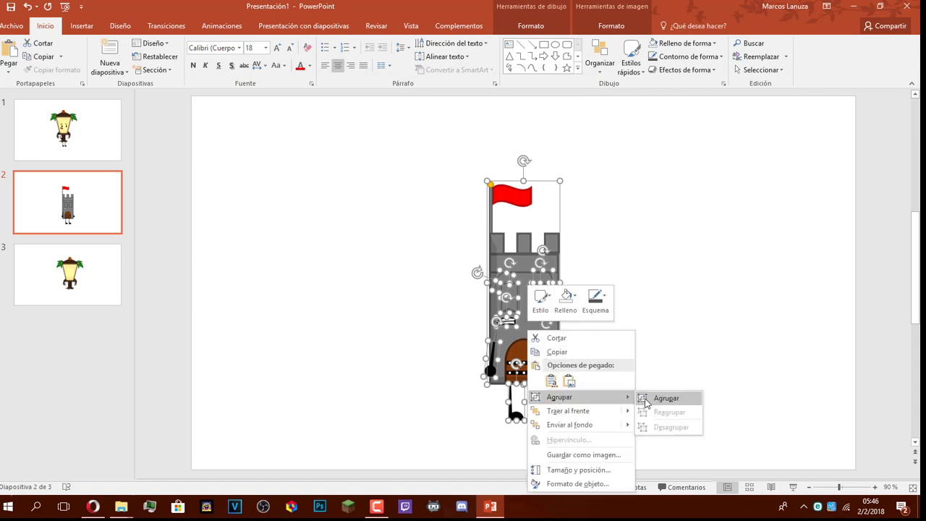
left_click(654, 399)
left_click(640, 317)
Save the grouped tower as a PNG named "Tewer pose example" on the Desktop.
left_click(536, 333)
right_click(524, 323)
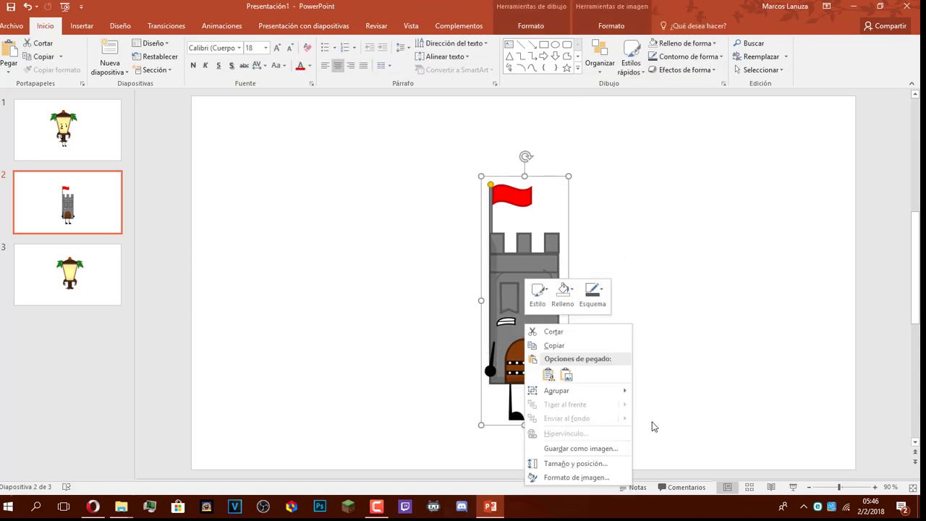
left_click(576, 448)
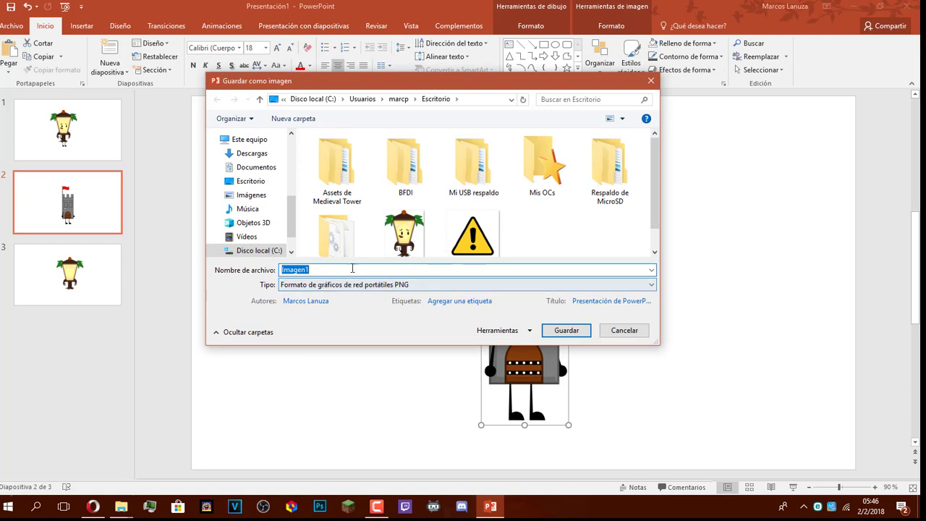
type("Tewer po")
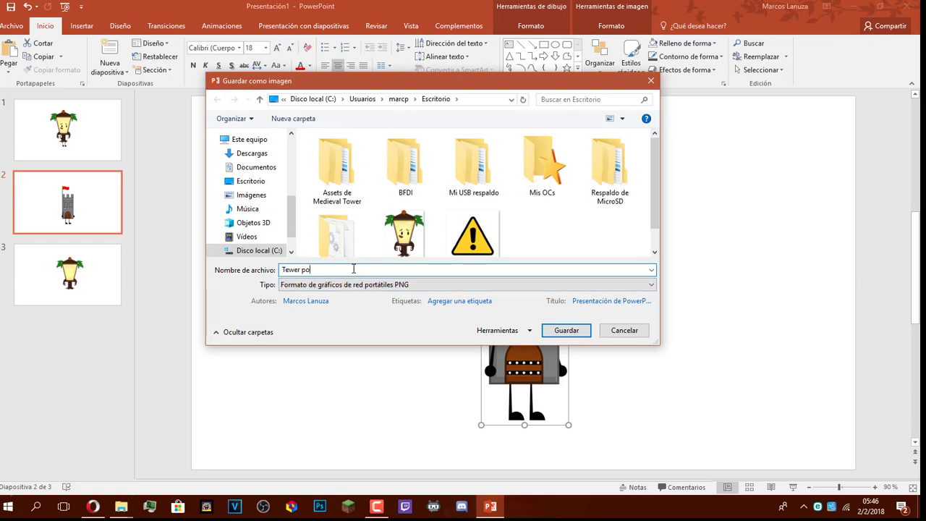
type("se example")
key("Return")
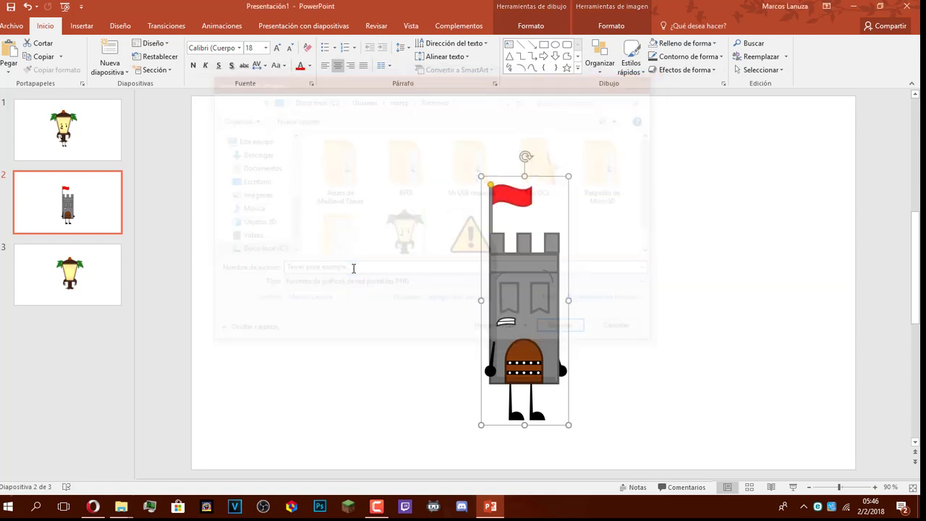
Examine the tower's arms, door and legs on slide 2 close up.
left_click(360, 263)
scroll(299, 248, "down", 1)
left_click(107, 222)
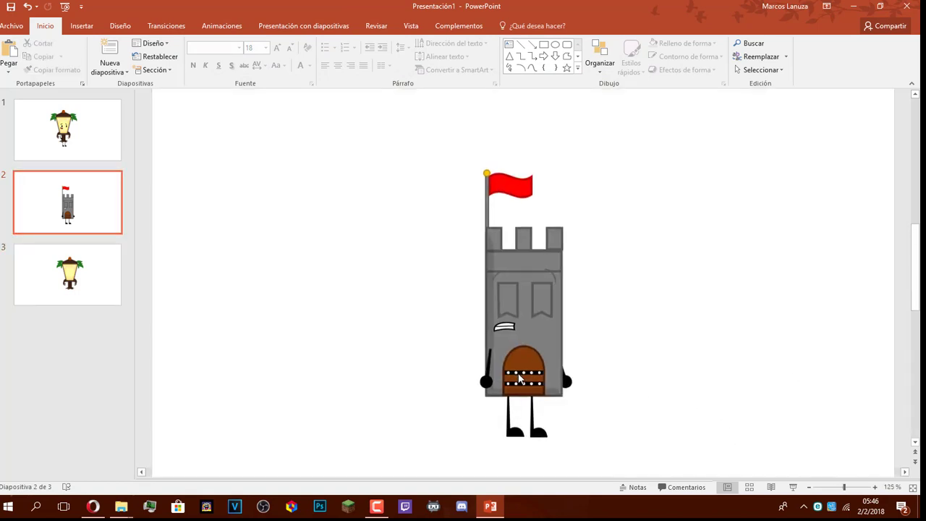
scroll(519, 375, "up", 10, "ctrl")
scroll(731, 350, "down", 3)
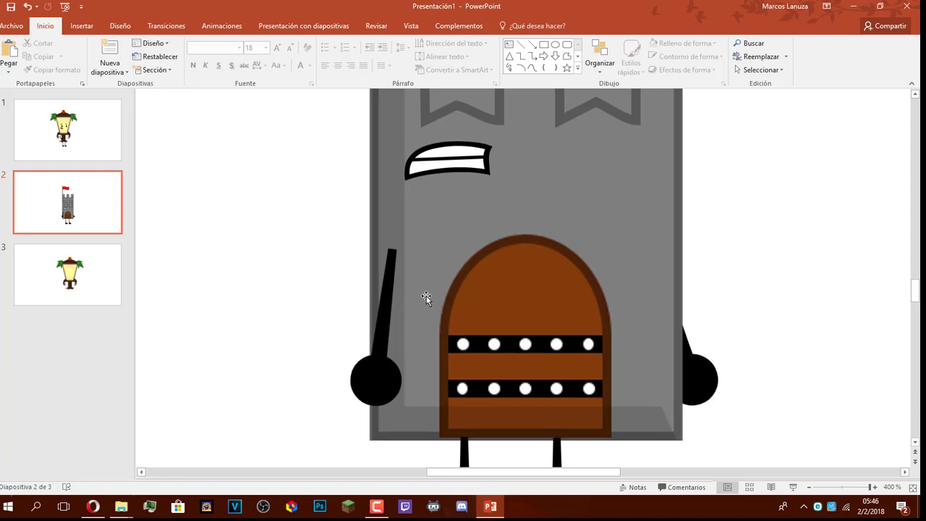
scroll(405, 304, "down", 1)
left_click(384, 329)
scroll(386, 318, "down", 1)
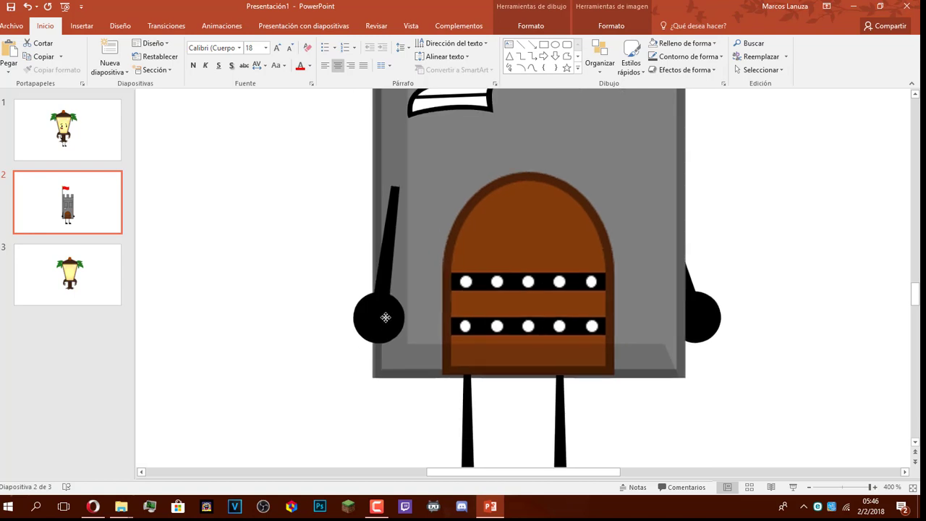
Try repositioning the tower's left arm on the outer edge of the body on slide 2.
left_click_drag(385, 316, 394, 351)
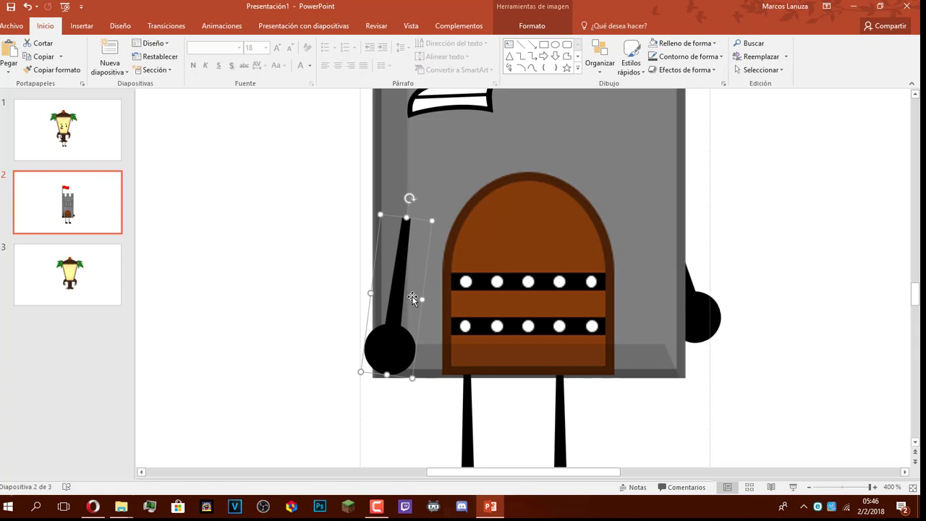
left_click_drag(402, 271, 417, 301)
scroll(468, 273, "up", 4)
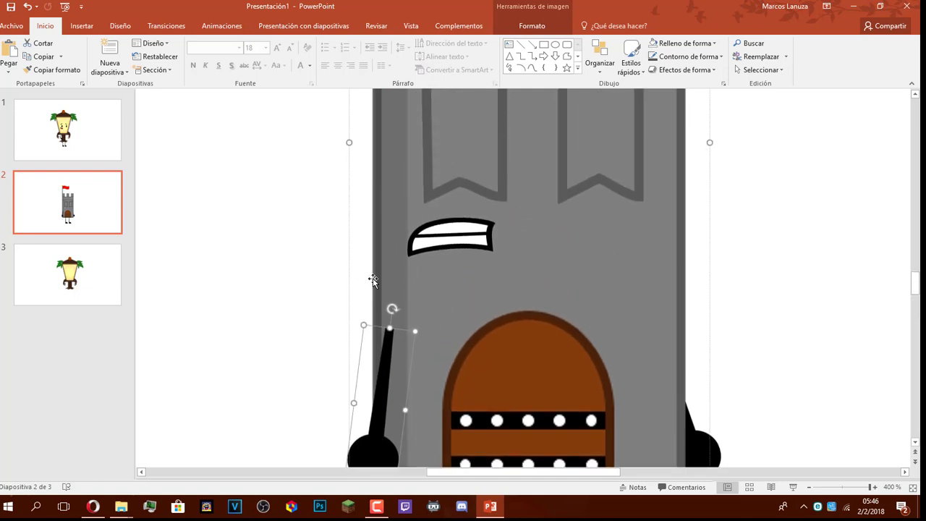
scroll(638, 393, "down", 5)
left_click(690, 368)
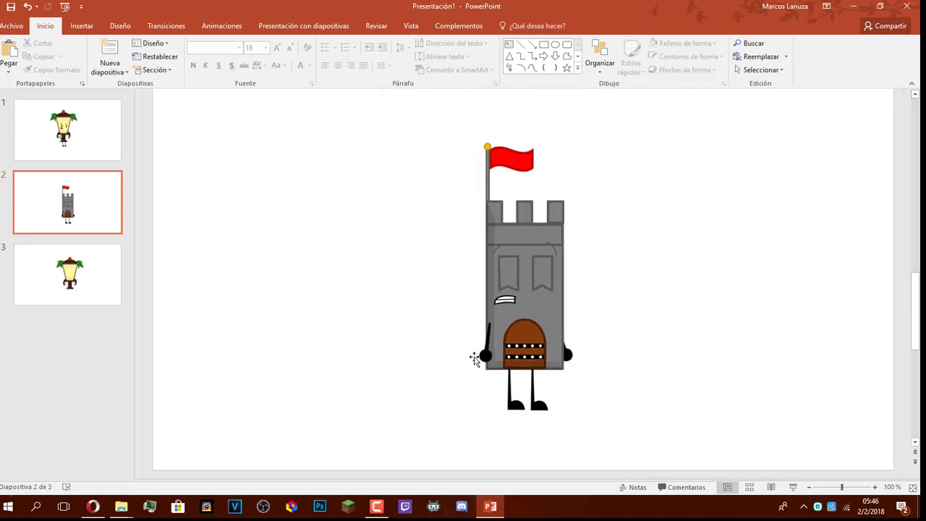
scroll(474, 359, "up", 4)
scroll(490, 353, "down", 3)
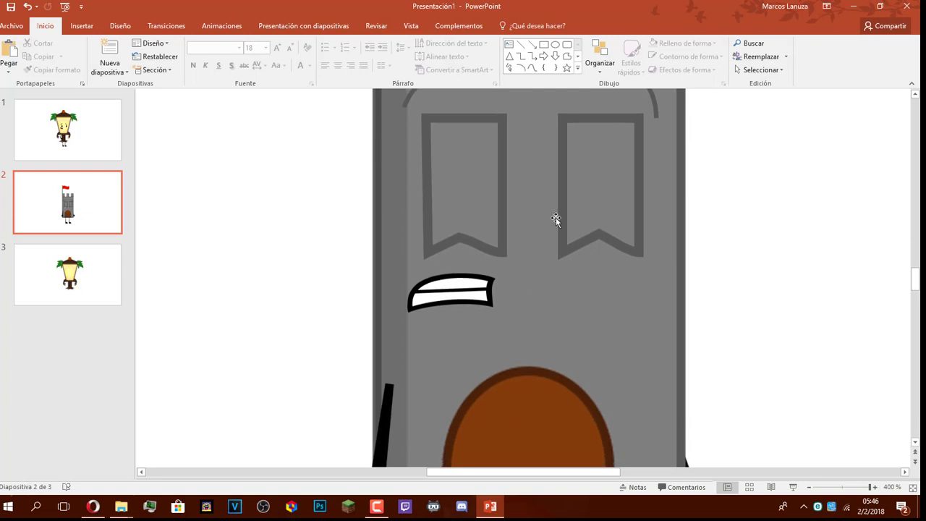
scroll(535, 273, "down", 3)
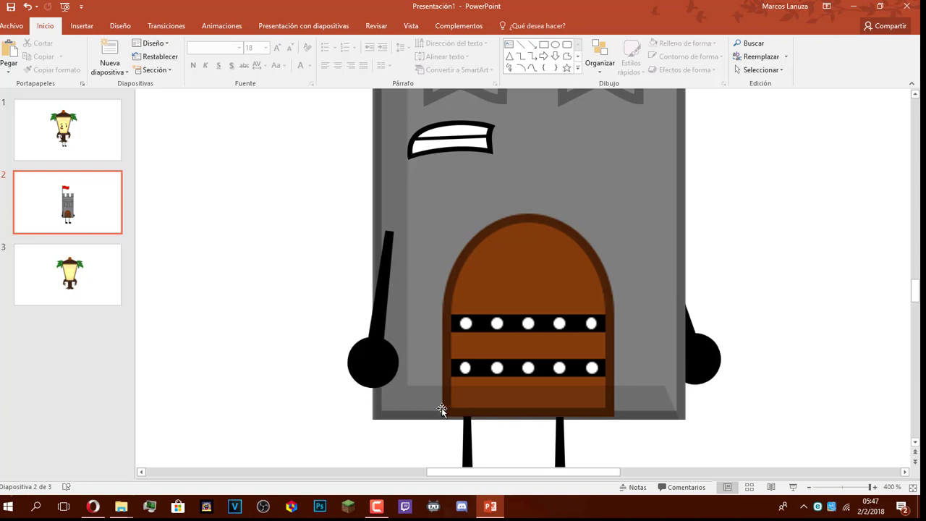
Nudge the whole tower slightly to the right and move its left arm farther inside the body's edge.
left_click_drag(363, 359, 368, 361)
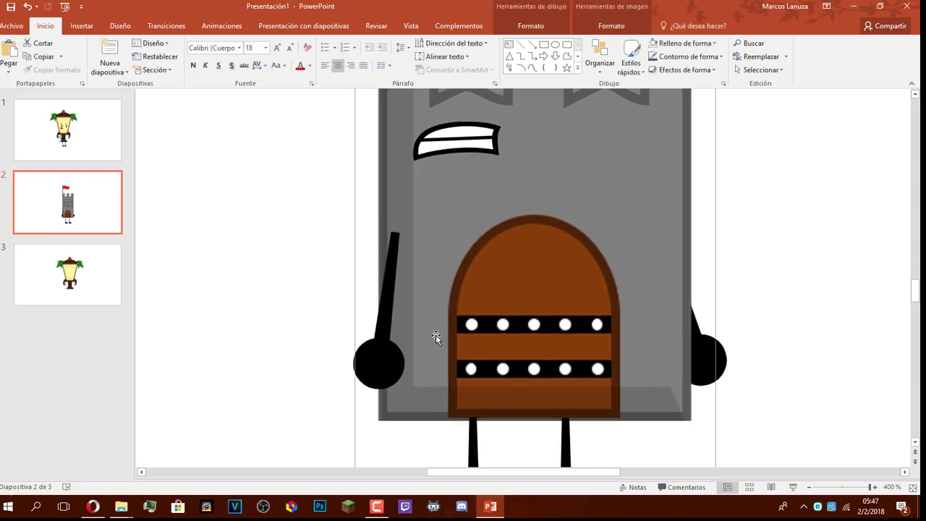
left_click(378, 384)
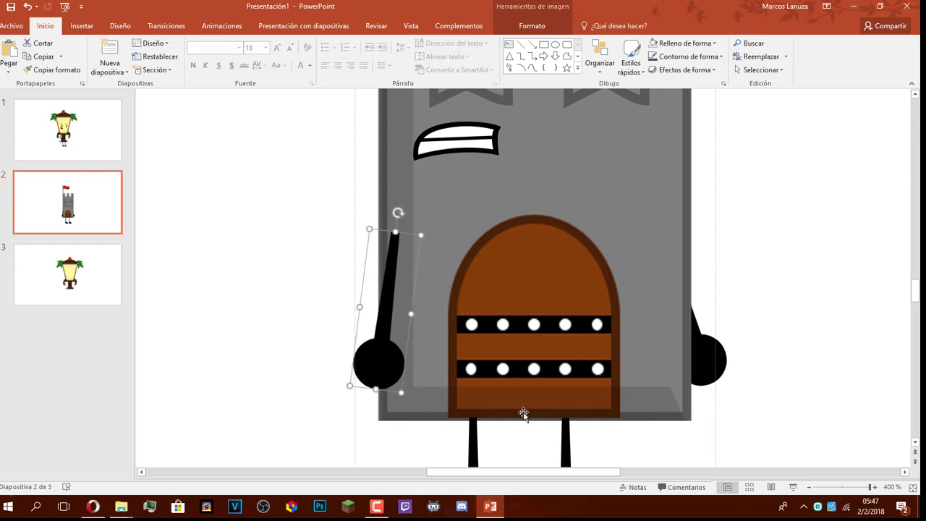
left_click_drag(374, 377, 396, 360)
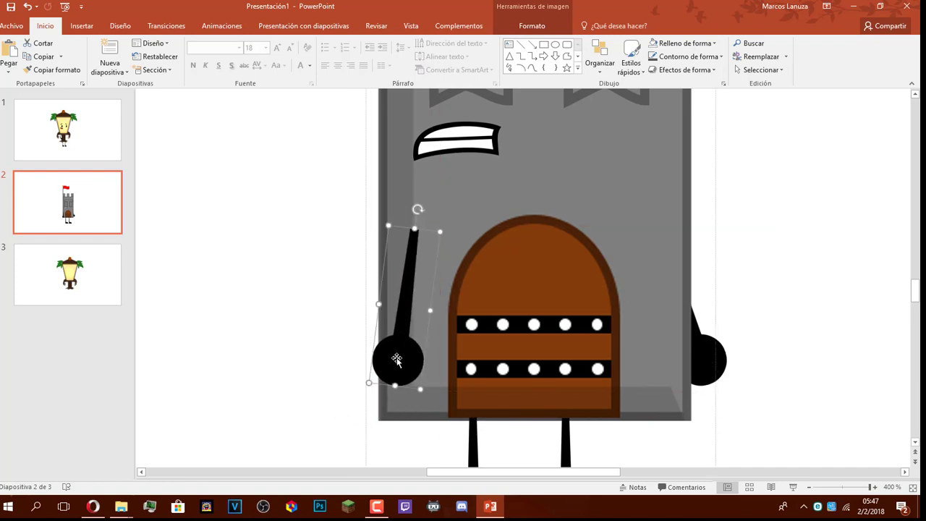
Pull the tower's right arm out from the body, and tuck it back behind so only the hand sticks out.
left_click(741, 375)
left_click(725, 363)
left_click_drag(725, 363, 758, 359)
left_click(735, 362)
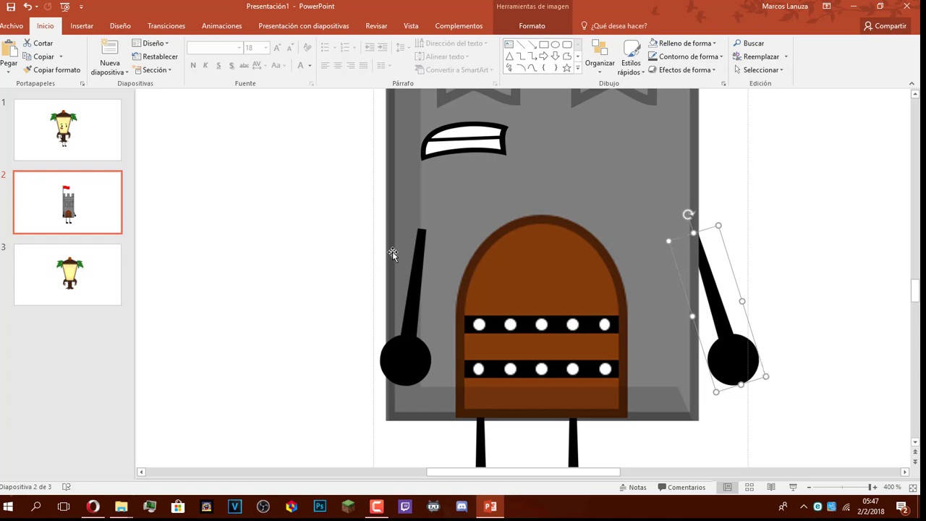
left_click_drag(764, 371, 732, 371)
left_click(757, 371)
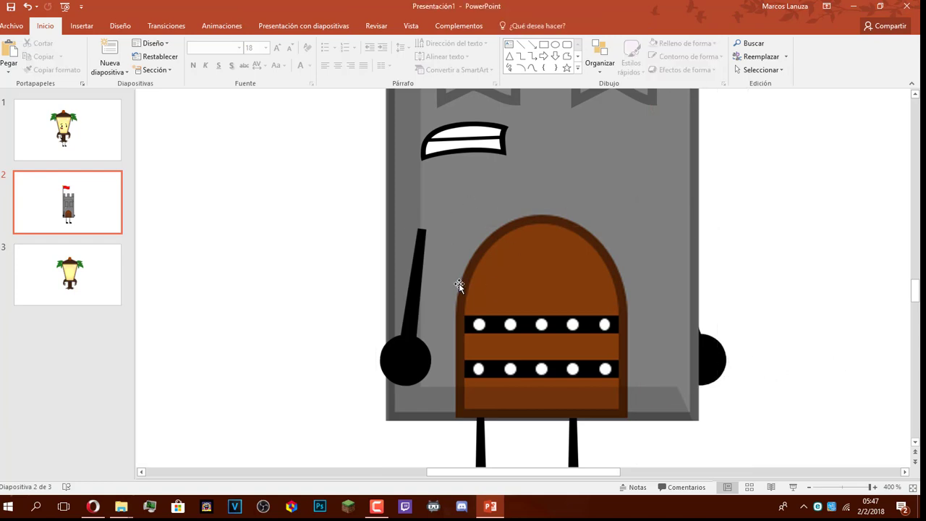
Compare the lantern's face and arms on slide 1 with the tower's face and arms on slide 2.
scroll(493, 282, "up", 5)
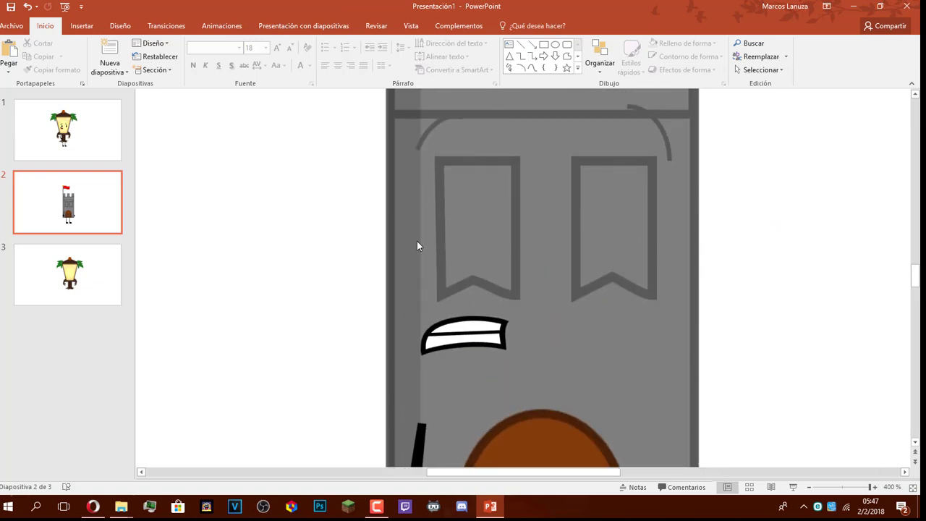
left_click(82, 26)
left_click(68, 130)
scroll(546, 338, "up", 3)
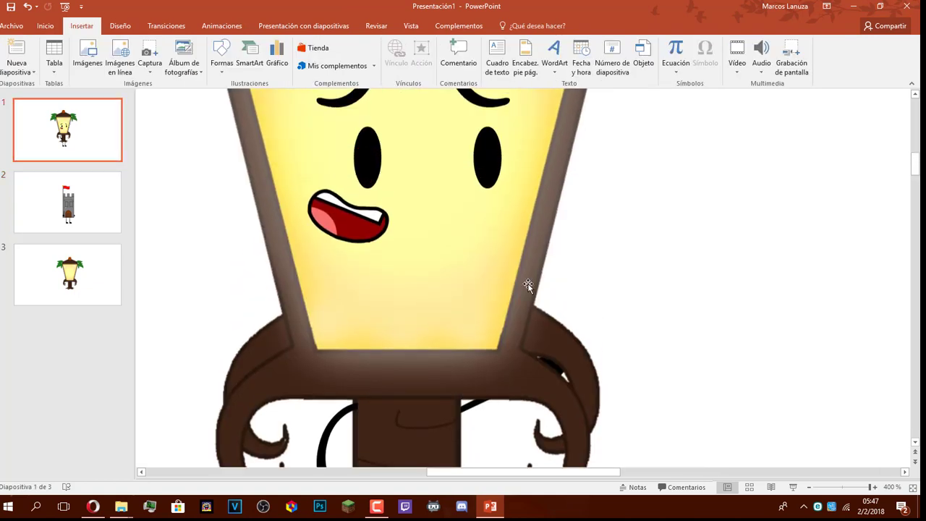
scroll(451, 337, "down", 6)
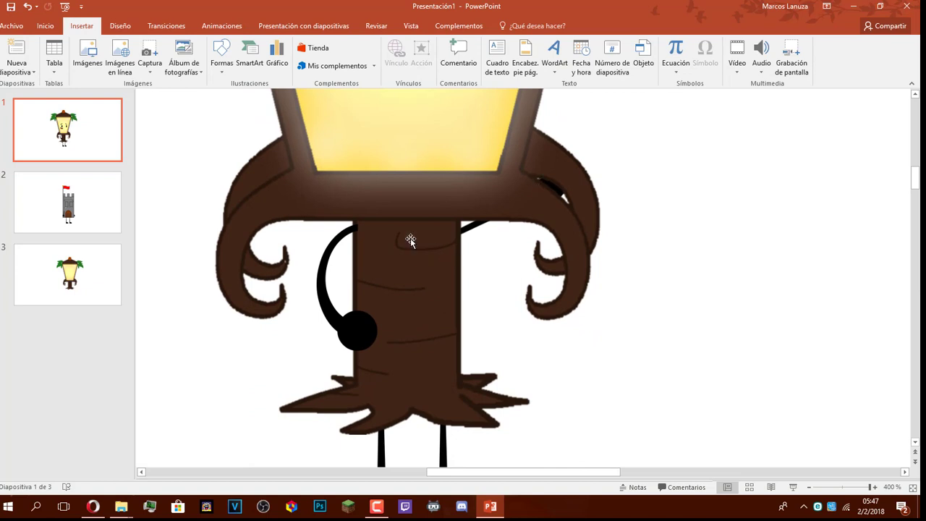
scroll(312, 282, "up", 9)
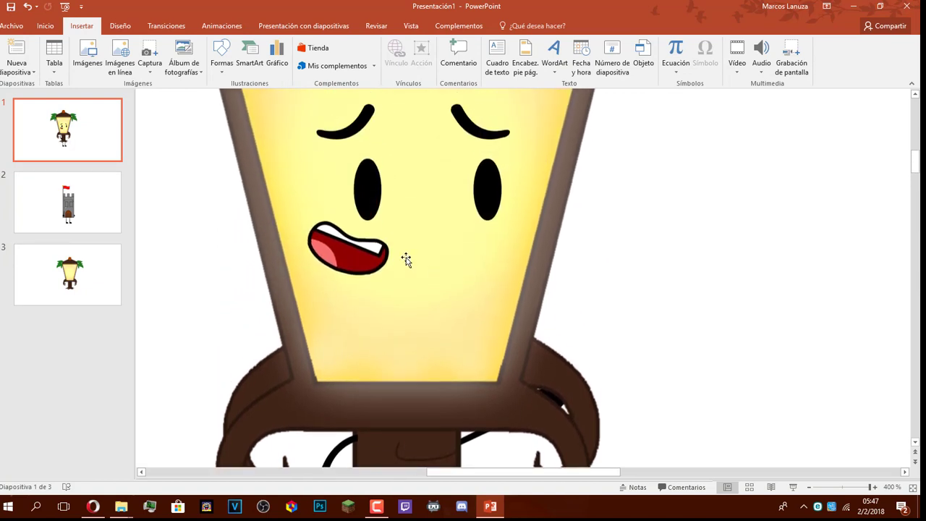
left_click(110, 218)
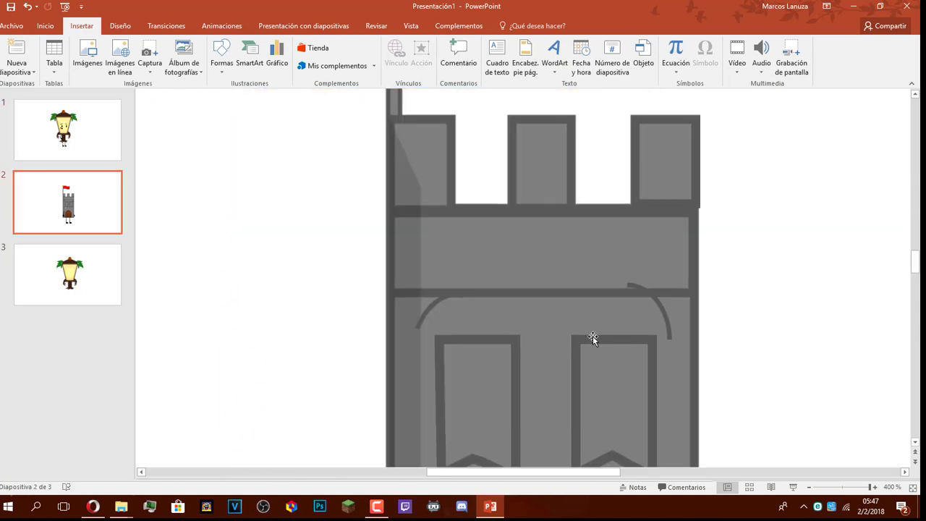
scroll(579, 340, "down", 7)
scroll(510, 340, "down", 4)
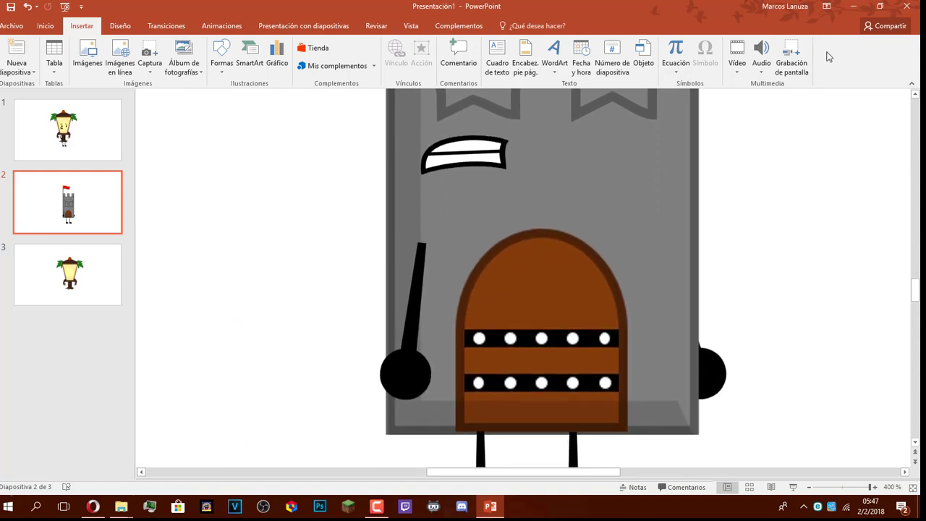
Switch to File Explorer, open the Router folder inside Mis OCs, and select the Router image.
left_click(853, 6)
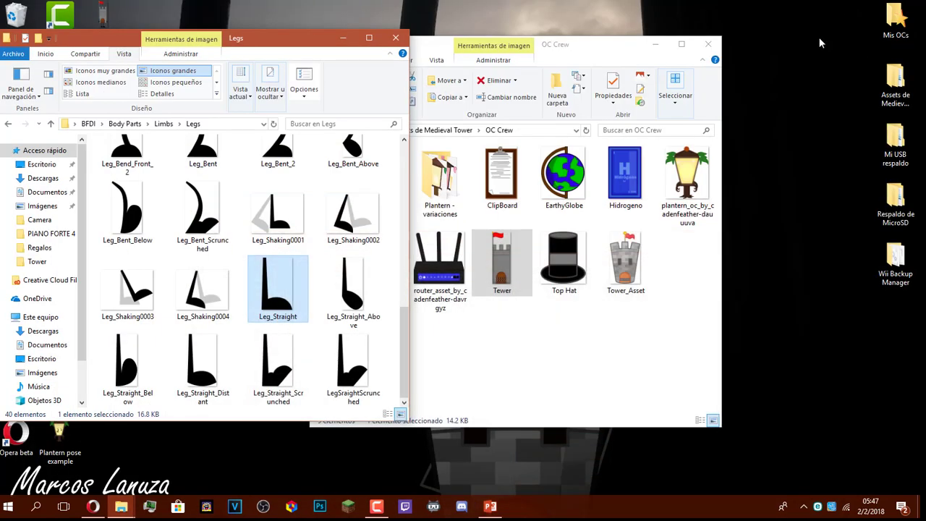
left_click(506, 303)
left_click(436, 129)
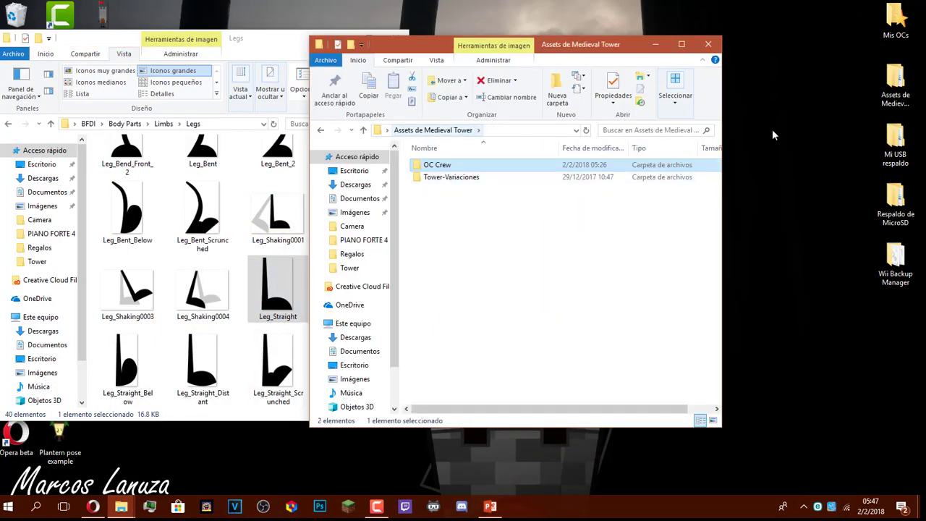
double_click(896, 29)
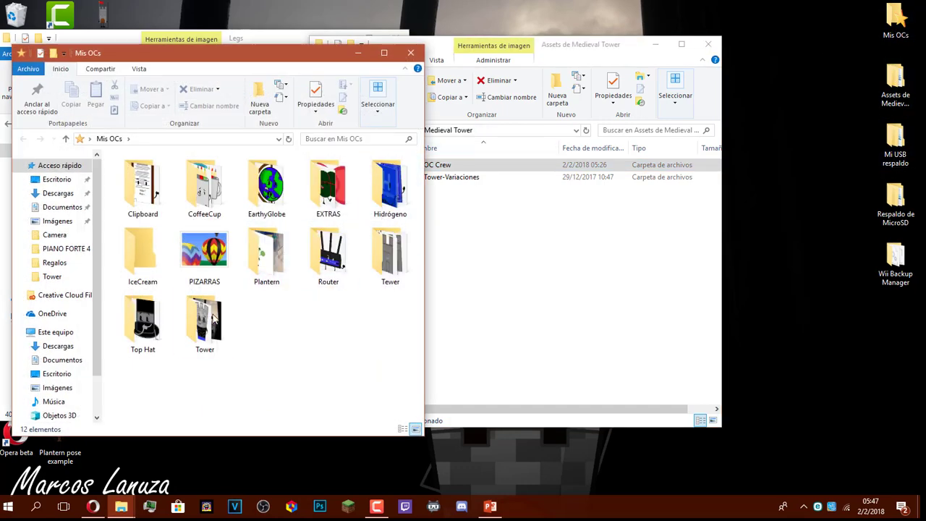
double_click(334, 277)
left_click(146, 204)
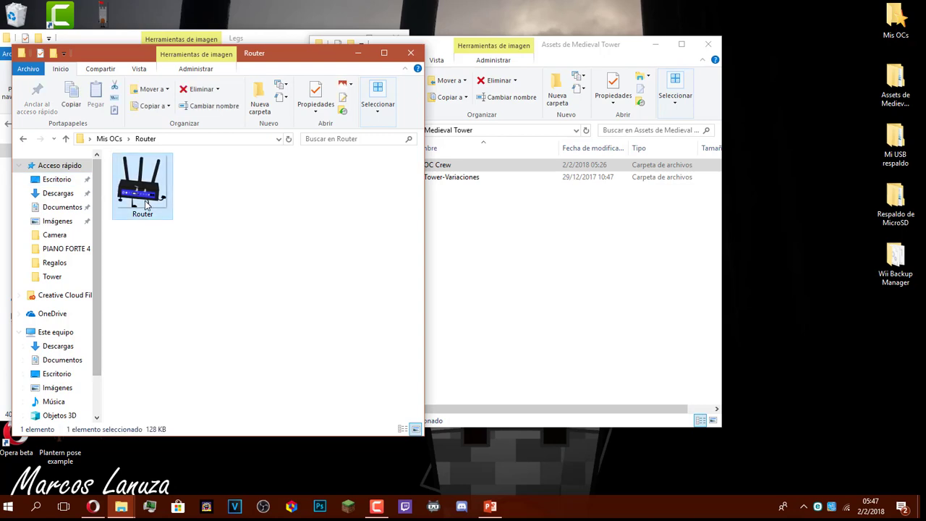
Open the Router image with Fotos.
double_click(145, 205)
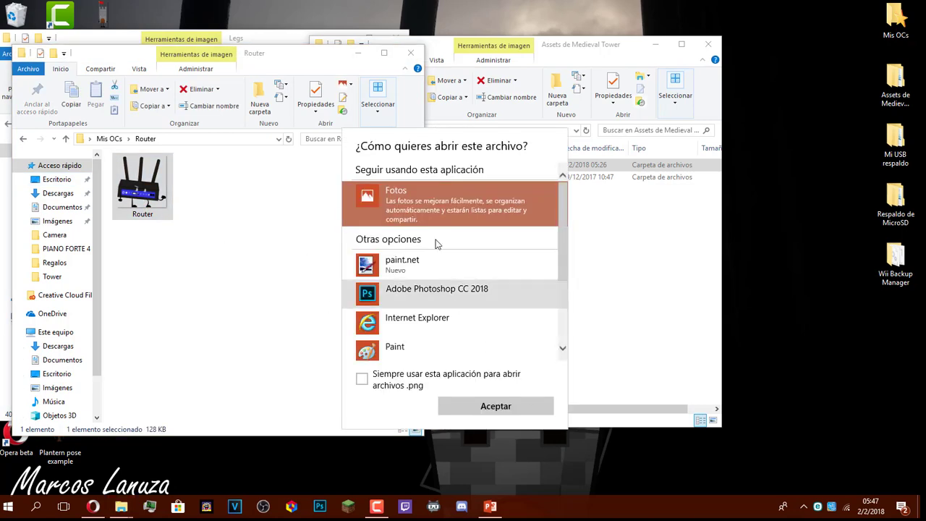
scroll(444, 340, "down", 3)
left_click(470, 408)
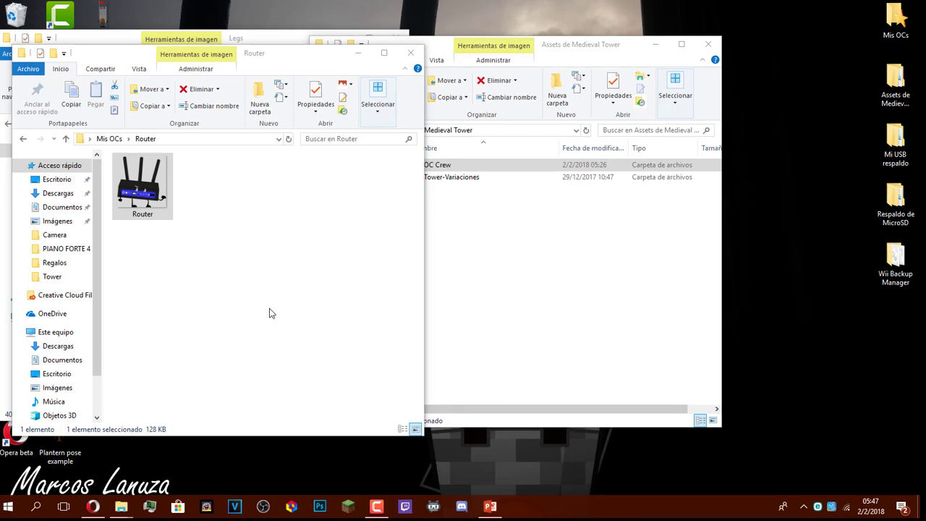
Try to bring the Router image from the folder into the PowerPoint presentation.
left_click(183, 278)
left_click_drag(142, 185, 122, 247)
left_click_drag(74, 276, 79, 207)
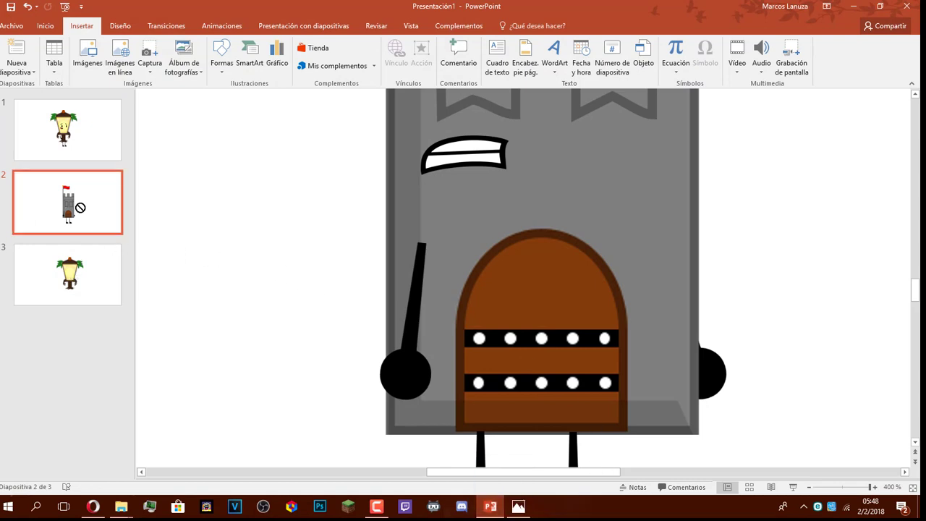
Close the Fotos viewer and delete the lantern from slide 3 of the PowerPoint presentation.
left_click(68, 270)
left_click(515, 508)
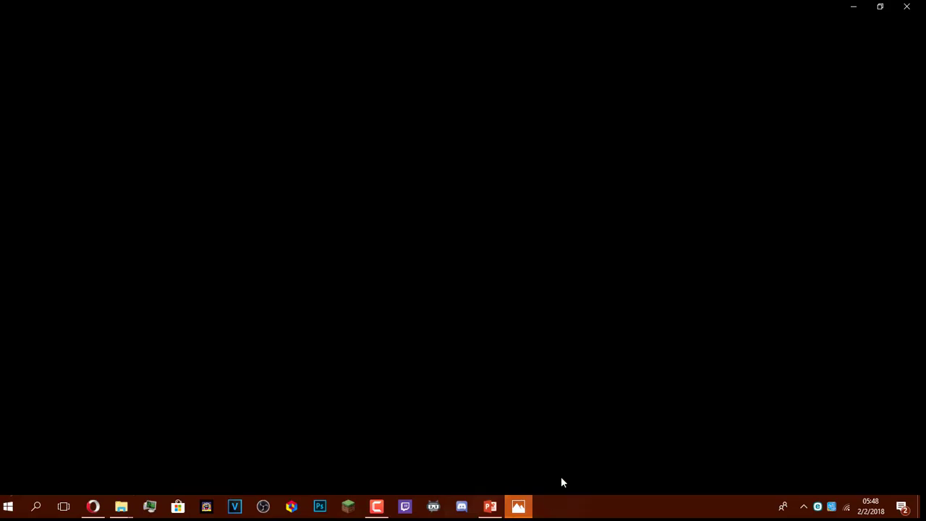
left_click(907, 9)
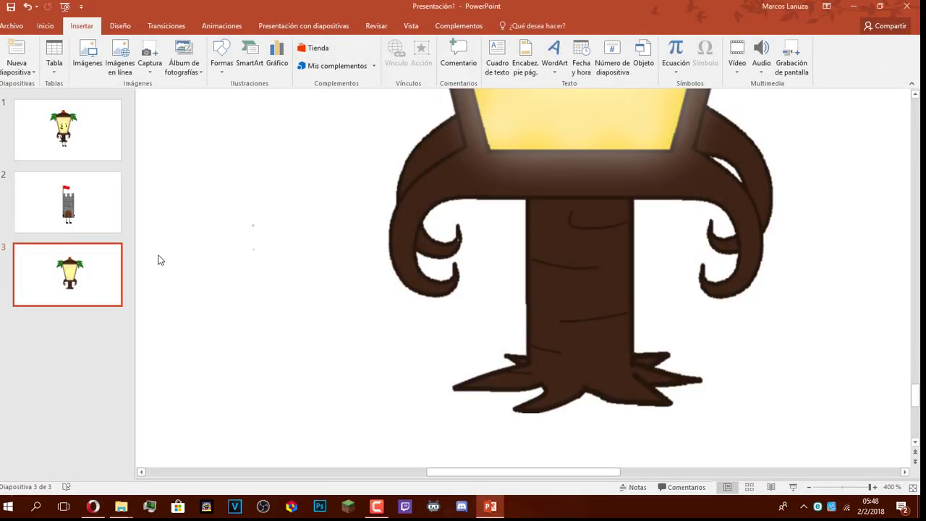
left_click(581, 225)
key("Delete")
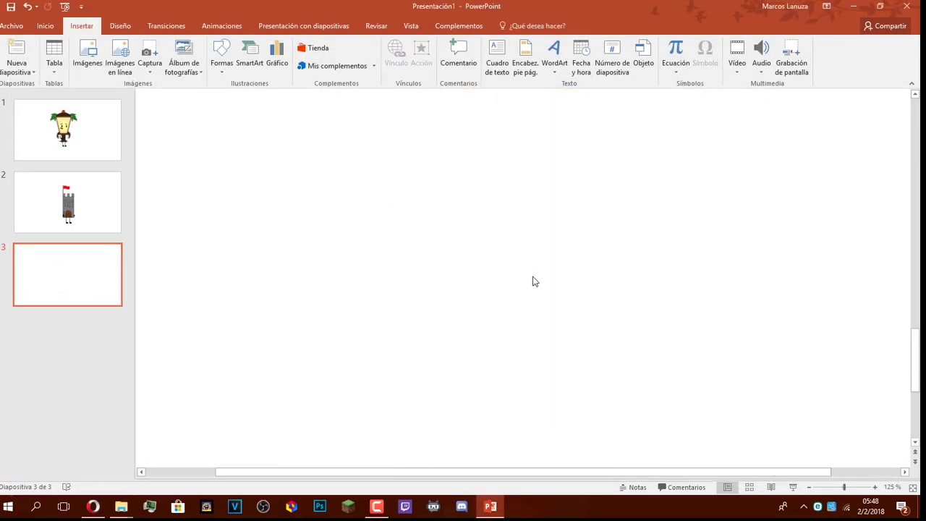
Insert the Router image from its File Explorer folder into the middle of slide 3.
scroll(531, 279, "down", 5)
mouse_move(121, 507)
left_click(186, 470)
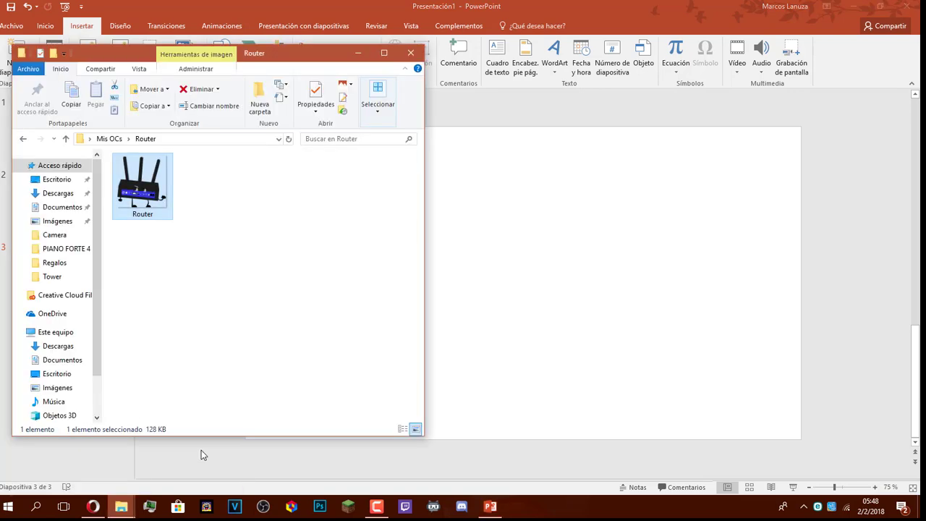
left_click_drag(155, 204, 529, 252)
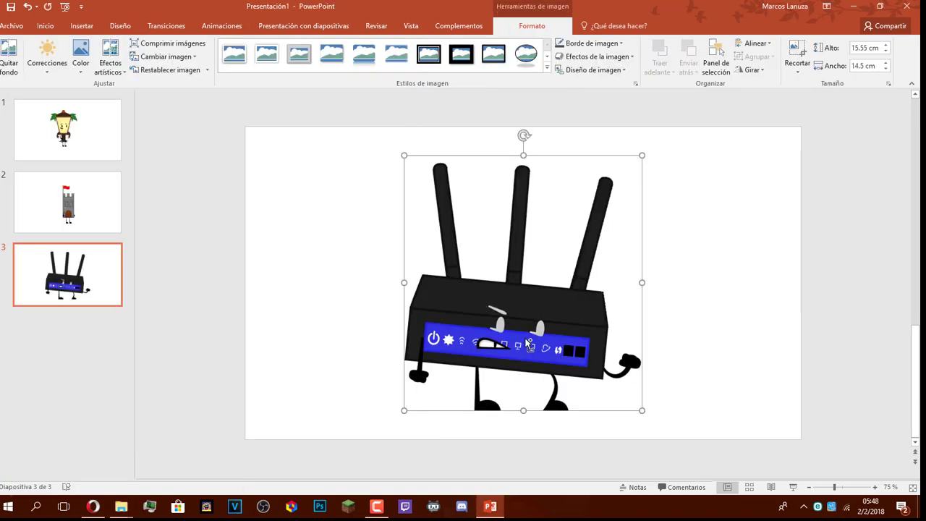
scroll(542, 329, "up", 2)
left_click(712, 340)
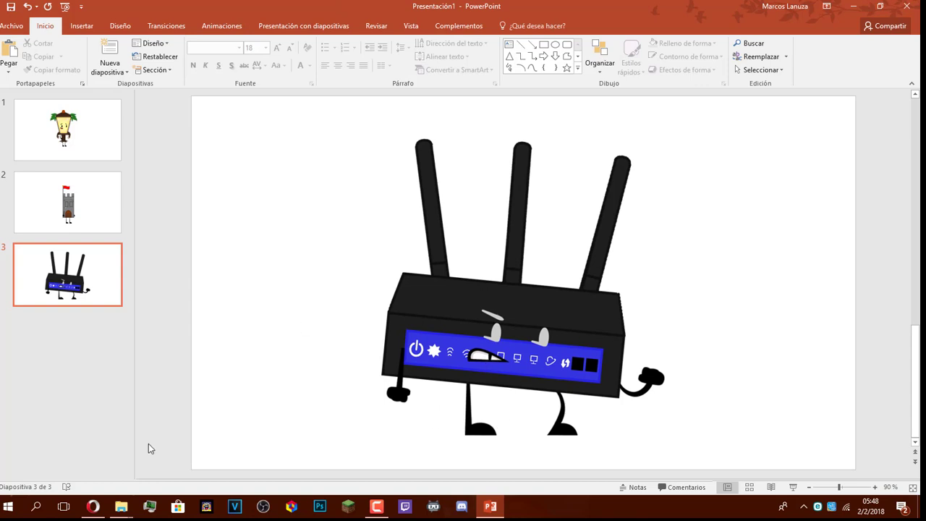
Compare the arm placement of the router on slide 3 with that of the tower on slide 2.
left_click(52, 216)
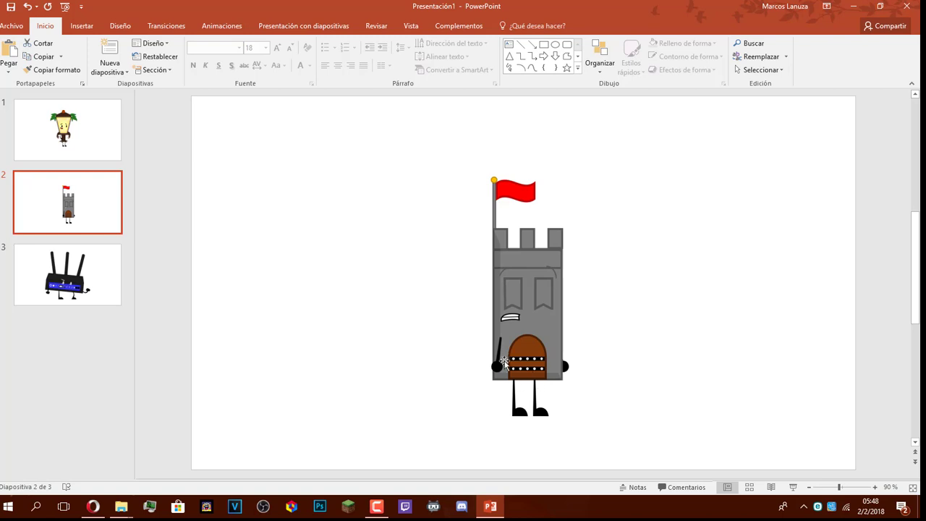
left_click(109, 290)
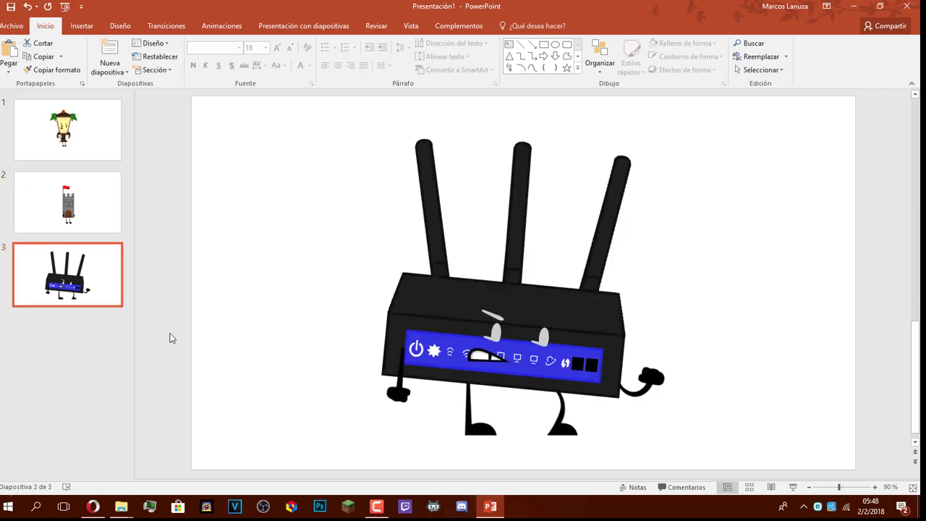
left_click(412, 395)
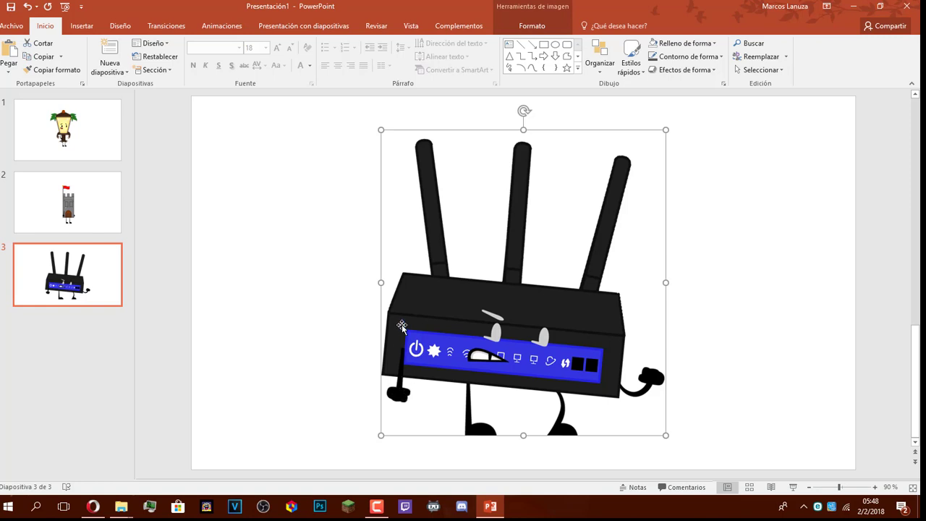
left_click(791, 410)
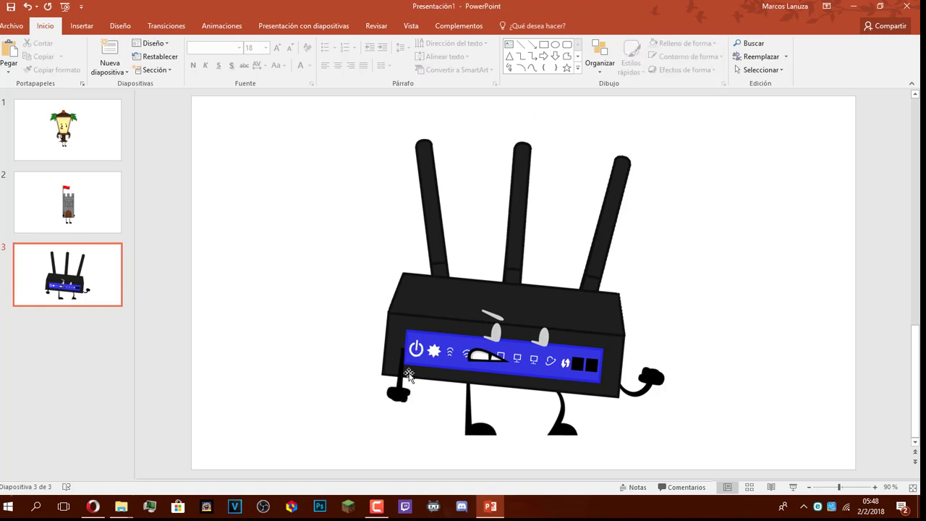
scroll(405, 389, "up", 10, "ctrl")
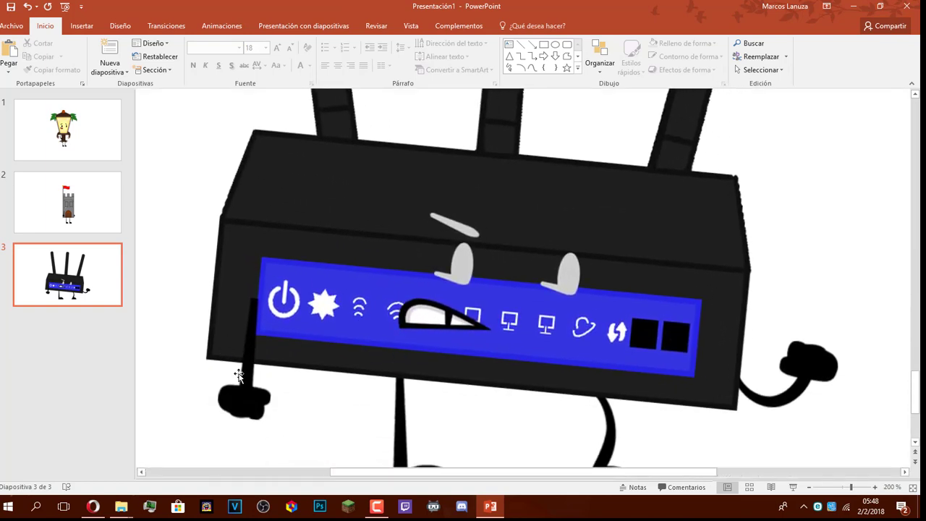
left_click(67, 202)
scroll(630, 326, "up", 2)
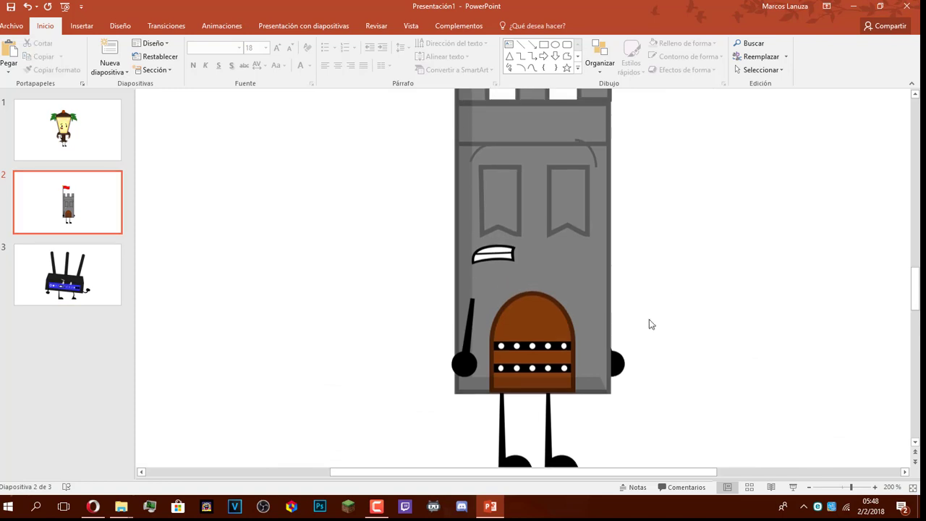
Try to move the tower's front arm slightly lower on slide 2.
left_click(465, 364)
left_click(467, 373)
mouse_move(468, 372)
left_mouse_down()
mouse_move(473, 434)
mouse_move(481, 384)
left_mouse_up()
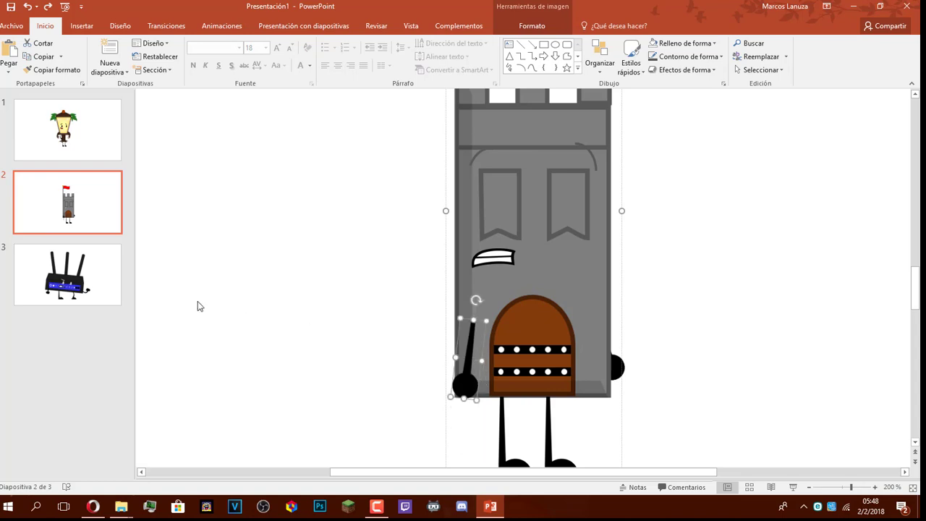
Examine where the router's arms attach to its body on slide 3, checking them against the tower's arms on slide 2.
left_click(89, 289)
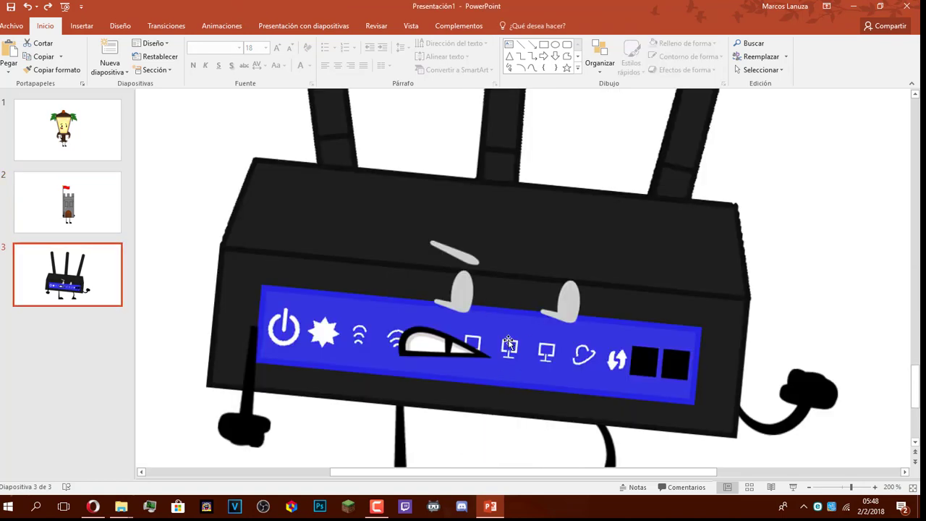
scroll(622, 368, "down", 1)
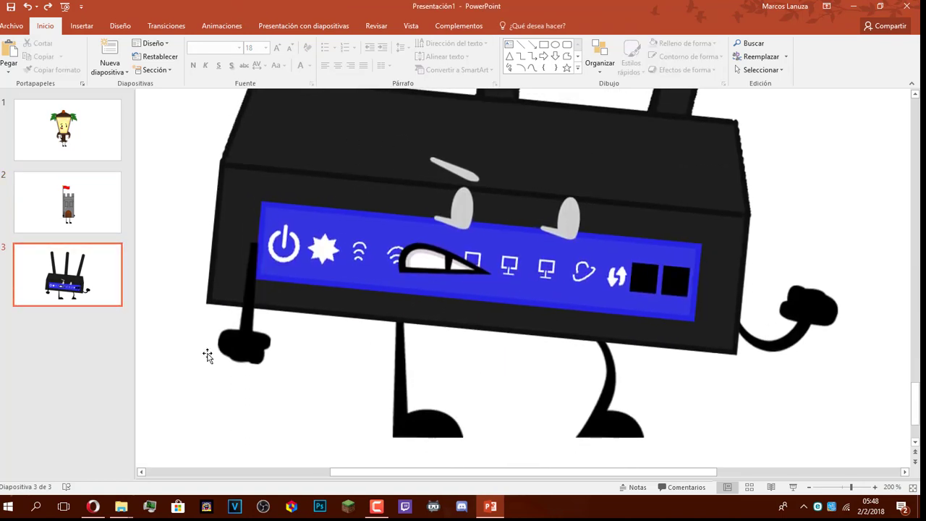
left_click(244, 343)
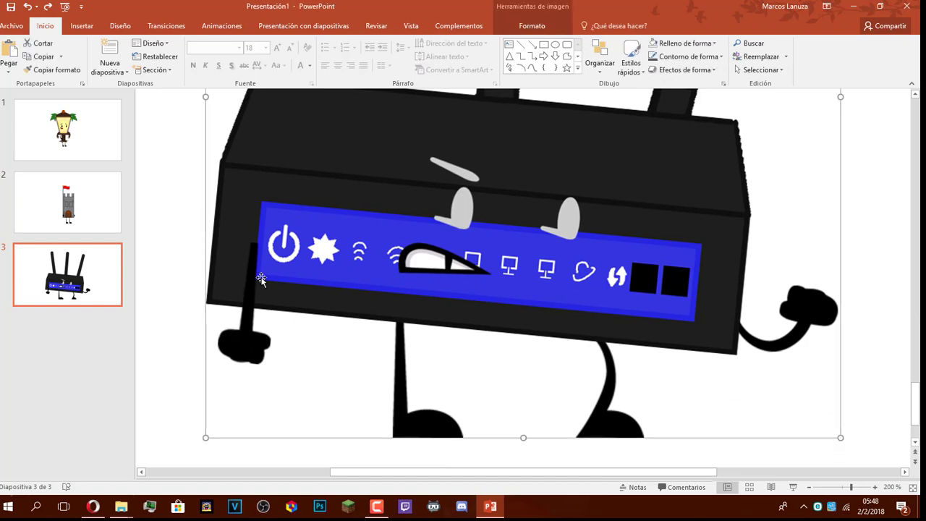
scroll(424, 379, "up", 1)
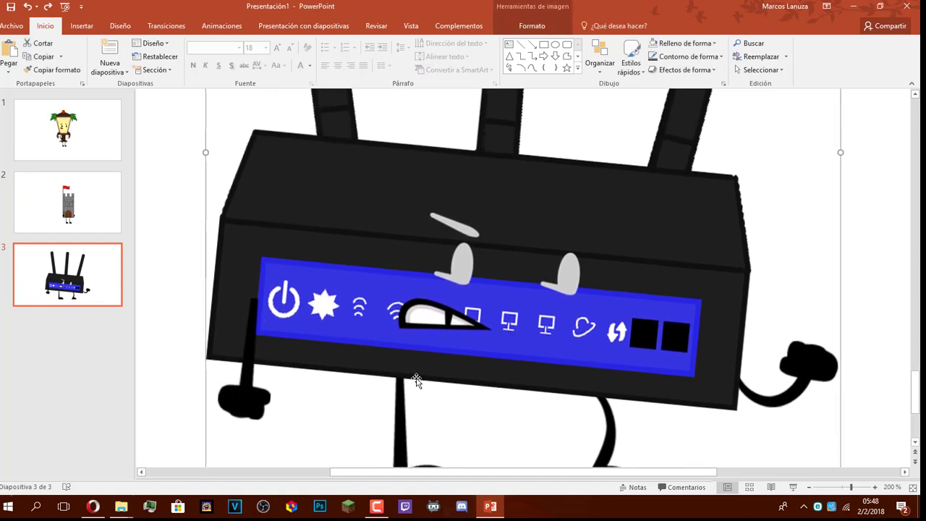
scroll(173, 275, "up", 1)
left_click(69, 205)
key("Down")
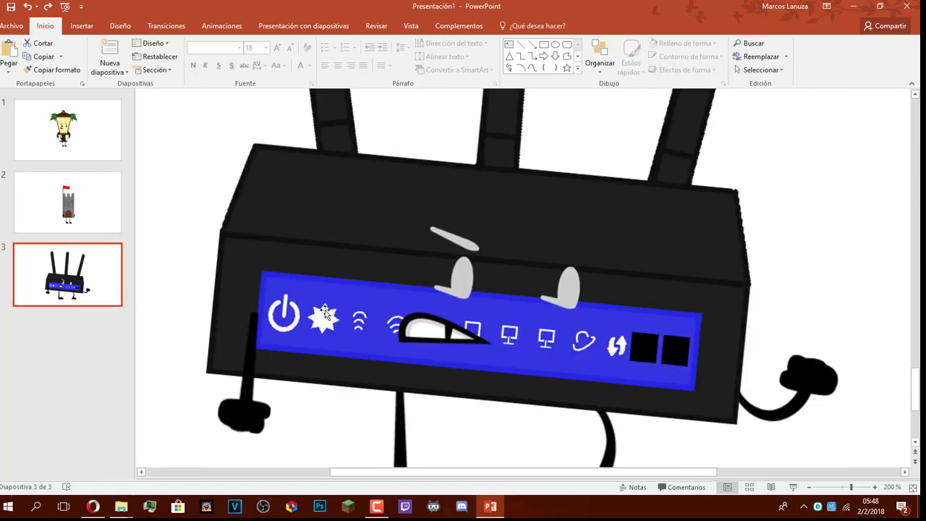
key("Up")
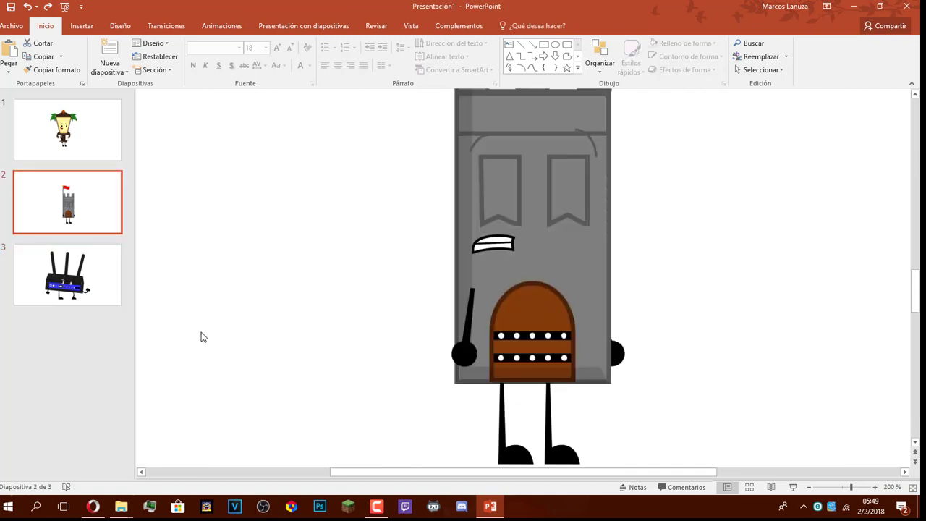
left_click(76, 269)
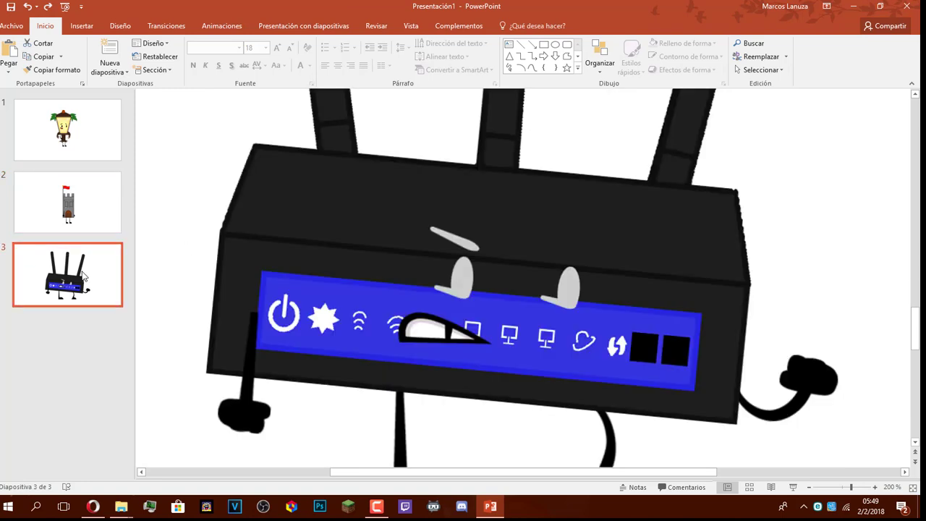
scroll(785, 400, "down", 2)
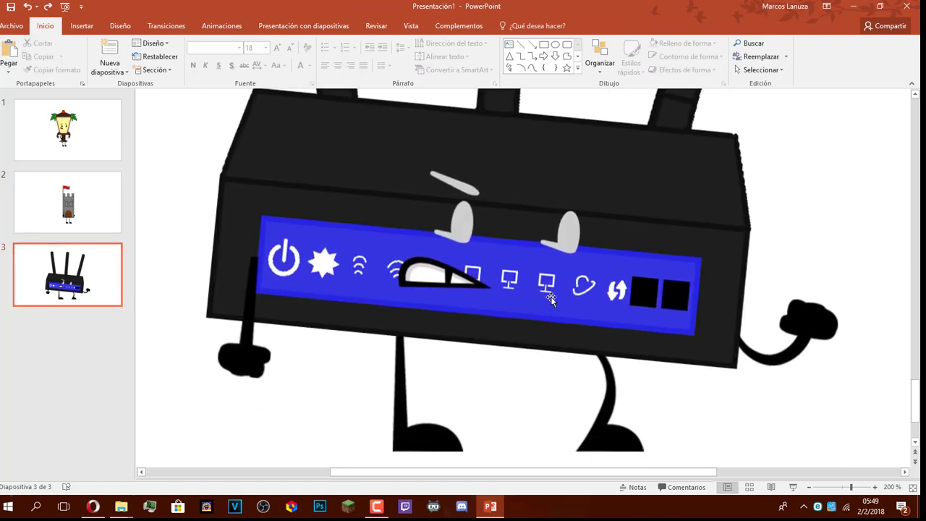
scroll(608, 376, "up", 1)
scroll(573, 316, "down", 5, "ctrl")
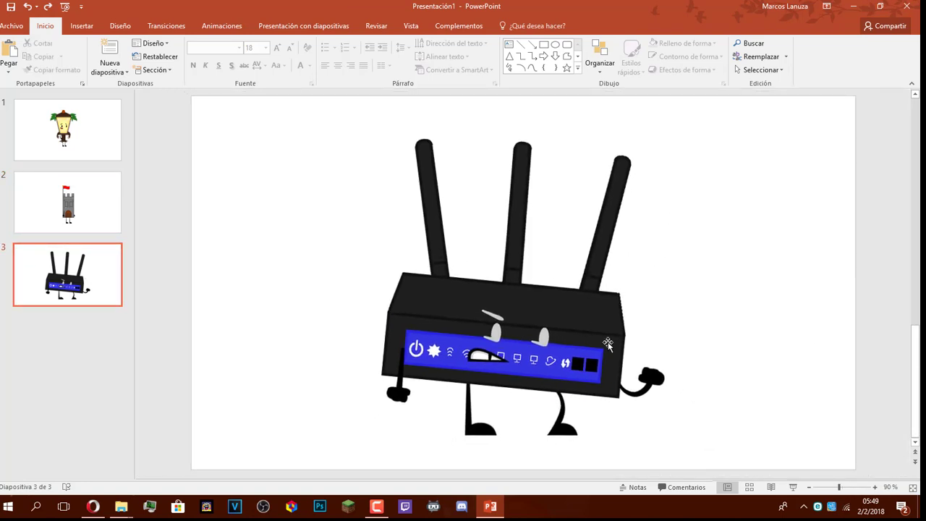
Delete the router from slide 3 and insert the character image from the Hidrógeno folder in Mis OCs in its place.
left_click(573, 367)
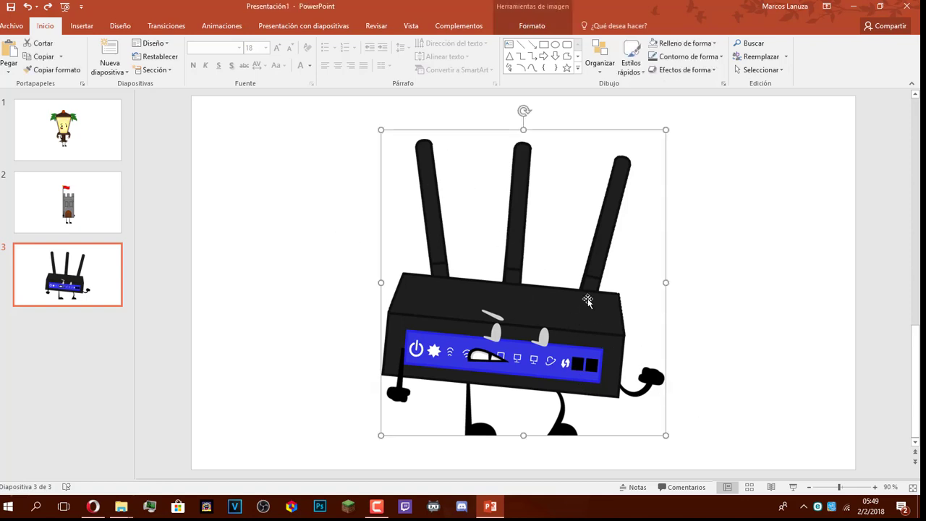
key("Delete")
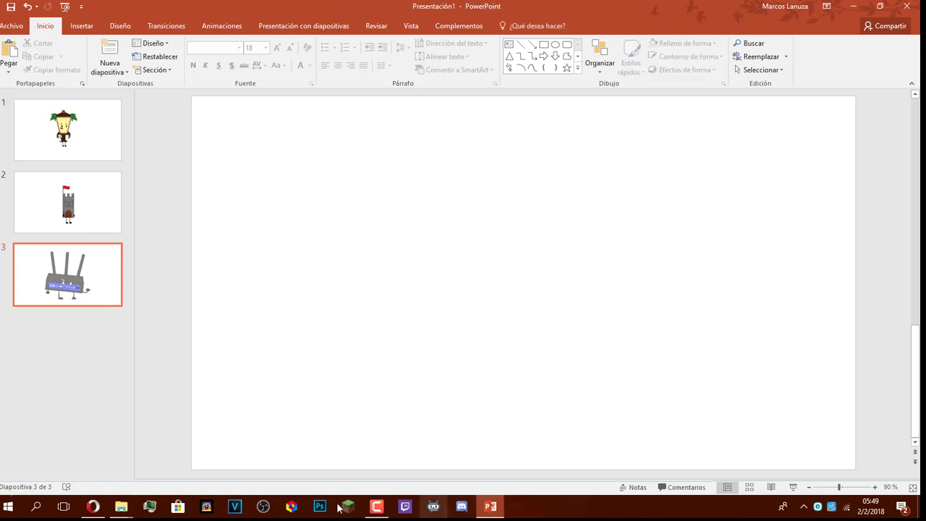
mouse_move(121, 506)
left_click(124, 475)
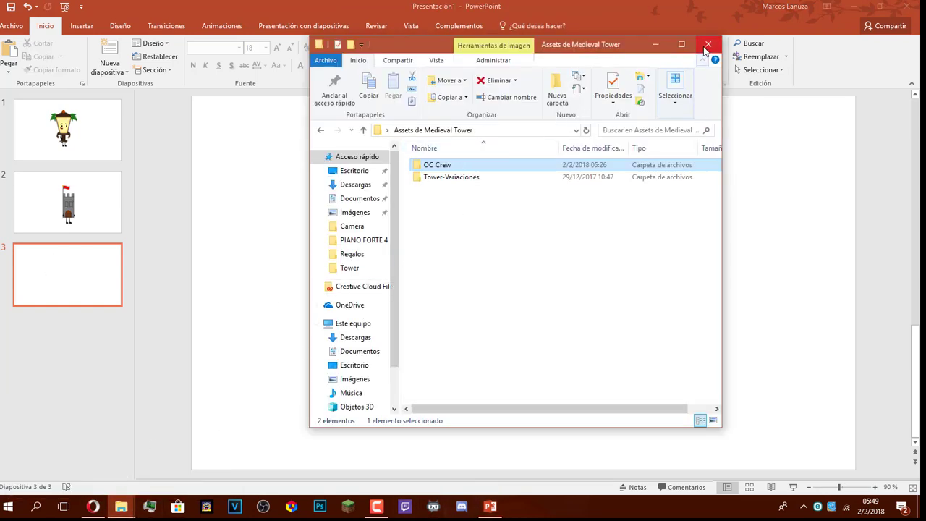
left_click(709, 44)
left_click(100, 464)
mouse_move(121, 507)
left_click(197, 477)
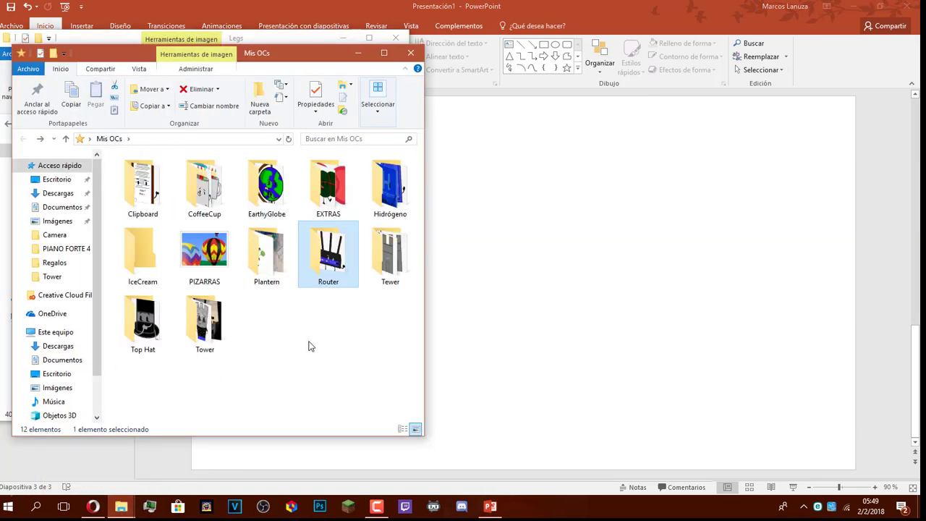
left_click(278, 355)
double_click(408, 199)
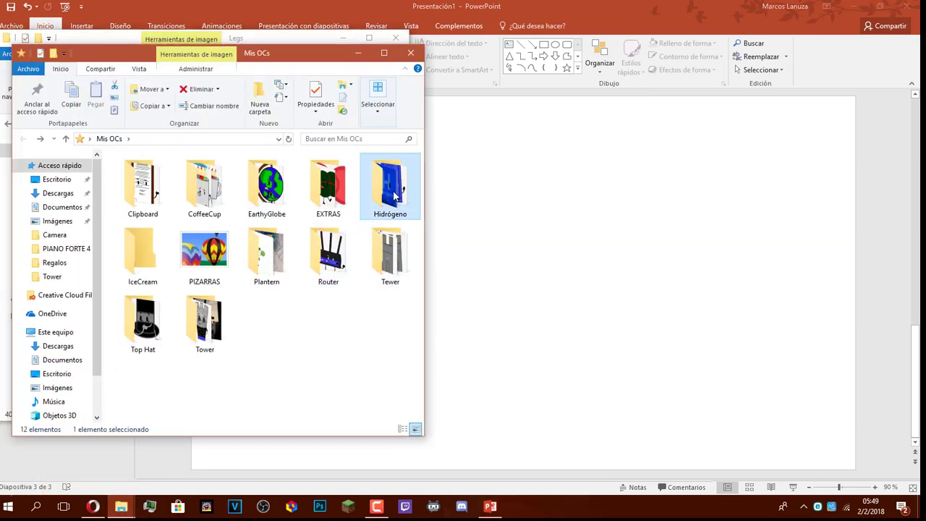
left_click_drag(267, 185, 479, 227)
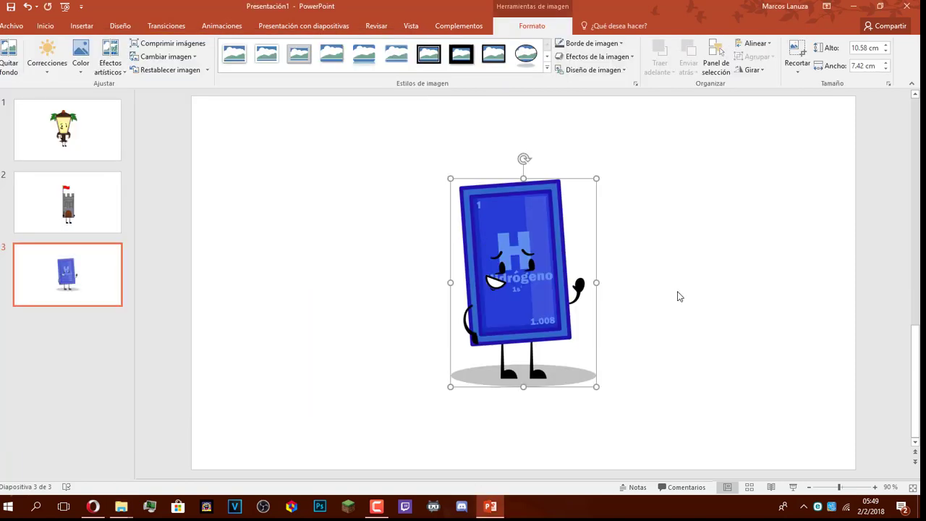
Compare the arm placement of the Hidrógeno character on slide 3 with the tower's arms on slide 2.
left_click(678, 296)
scroll(531, 295, "up", 3)
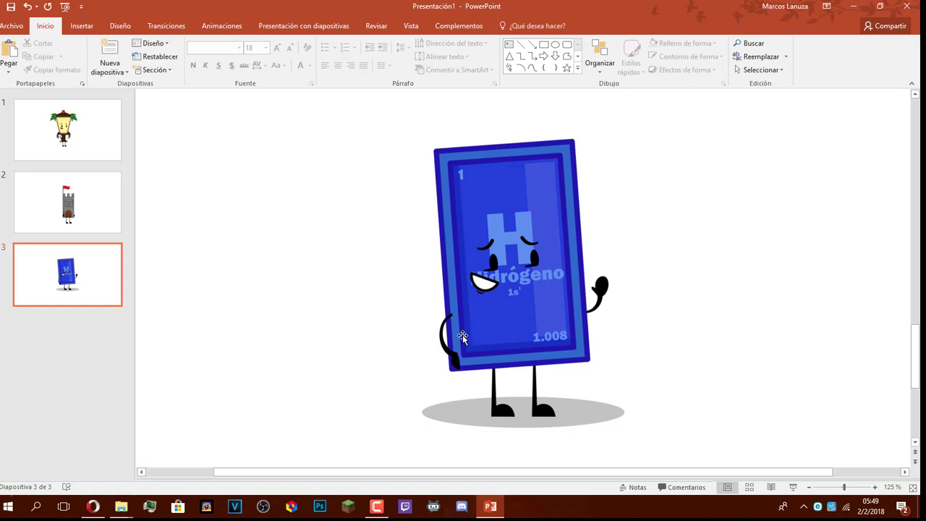
left_click(454, 356)
left_click(687, 321)
scroll(434, 342, "up", 8)
left_click(425, 415)
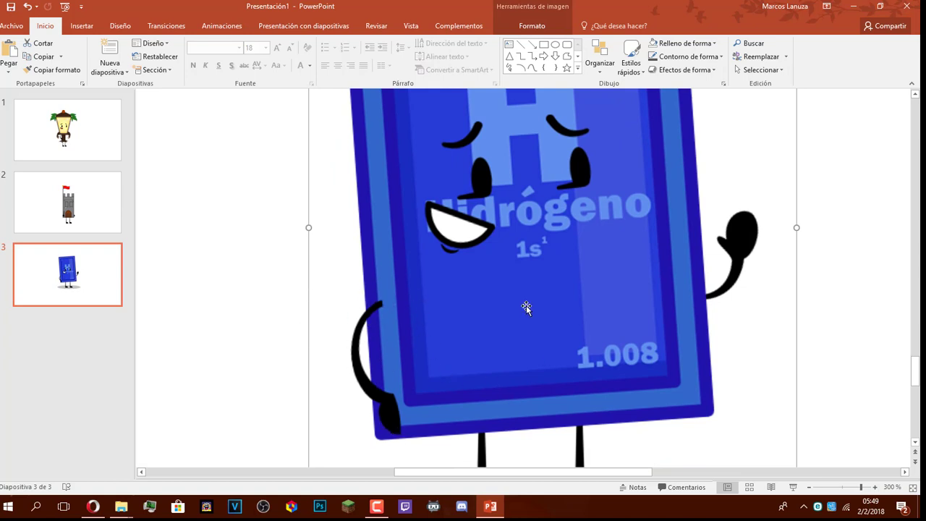
scroll(598, 256, "down", 10)
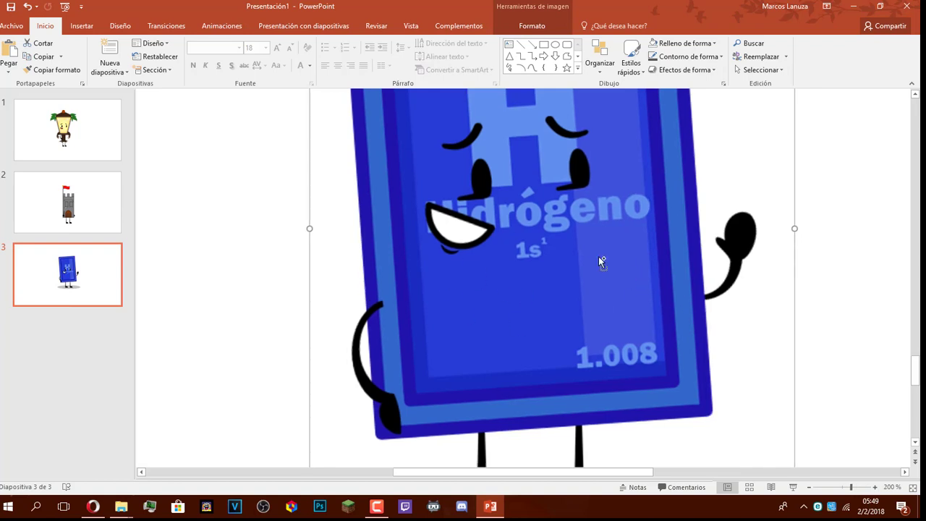
scroll(454, 355, "up", 6)
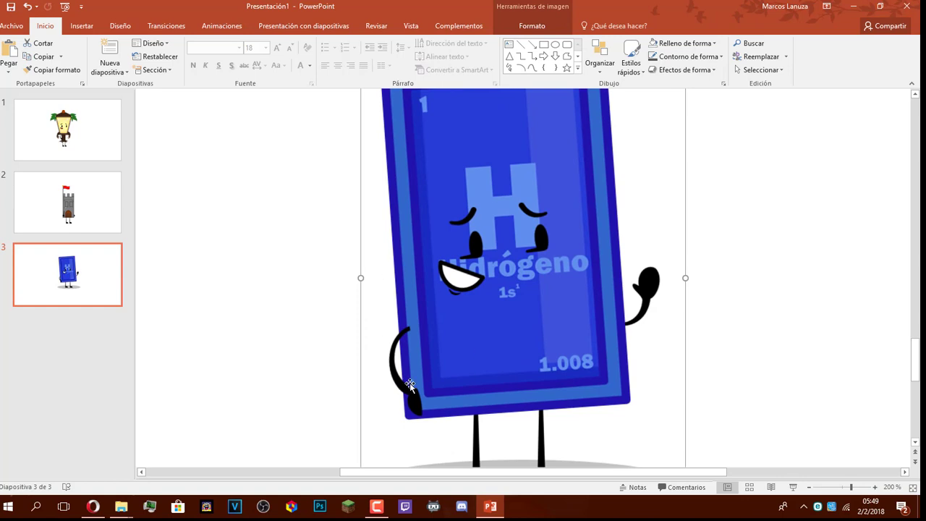
scroll(478, 392, "down", 1)
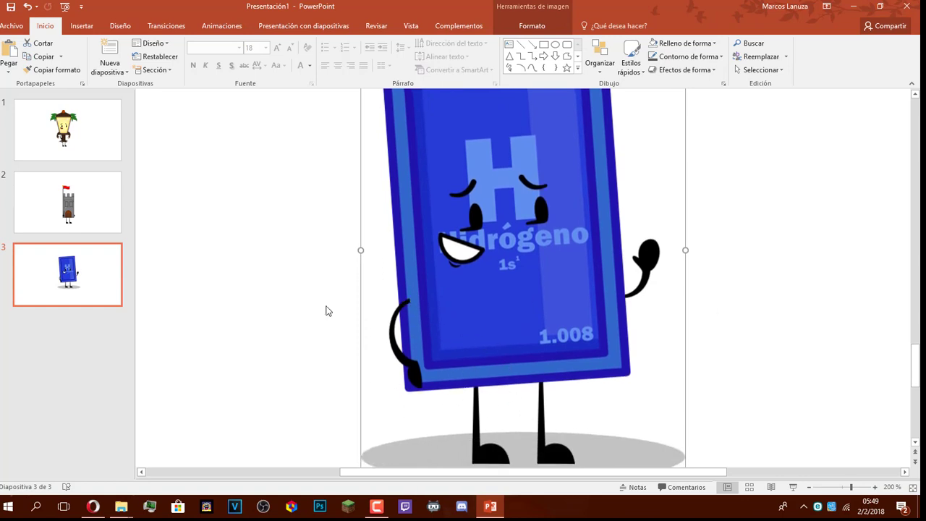
left_click(99, 221)
scroll(553, 388, "down", 5)
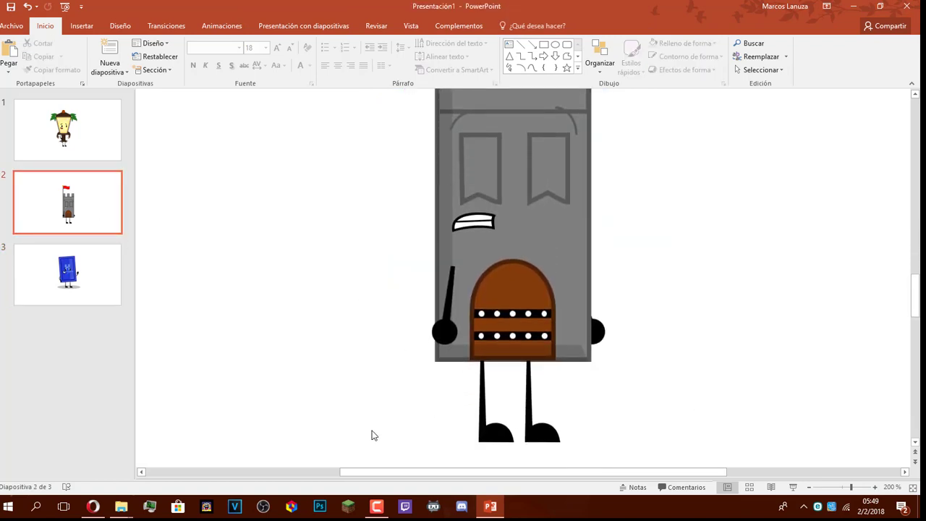
left_click(69, 273)
scroll(576, 310, "up", 4)
Replace the Hidrógeno character on slide 3 with the image "New and bettur pose for Clipboard" from the Clipboard folder.
left_click(514, 233)
left_click_drag(514, 233, 464, 306)
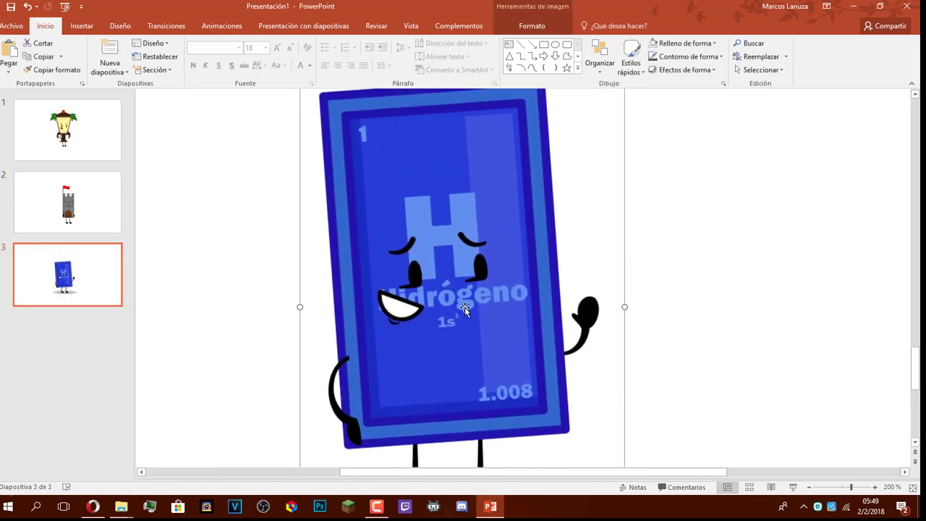
key("Delete")
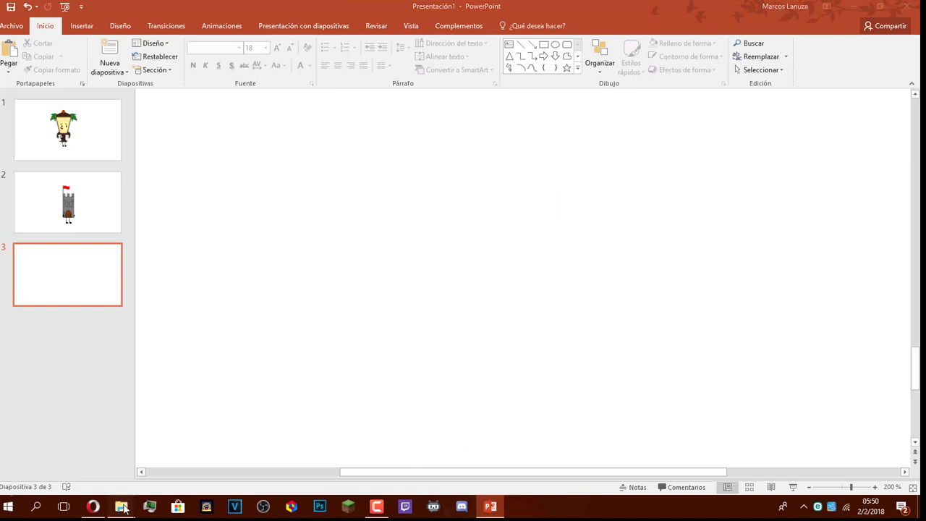
mouse_move(123, 509)
left_click(165, 452)
key("alt+Up")
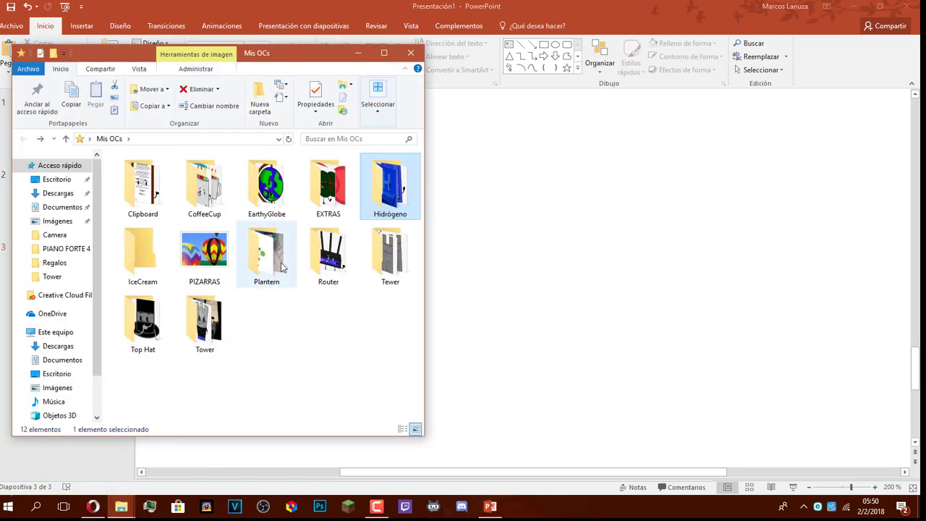
double_click(142, 186)
left_click_drag(204, 186, 474, 232)
left_click(731, 251)
scroll(382, 171, "up", 2)
scroll(482, 159, "down", 3)
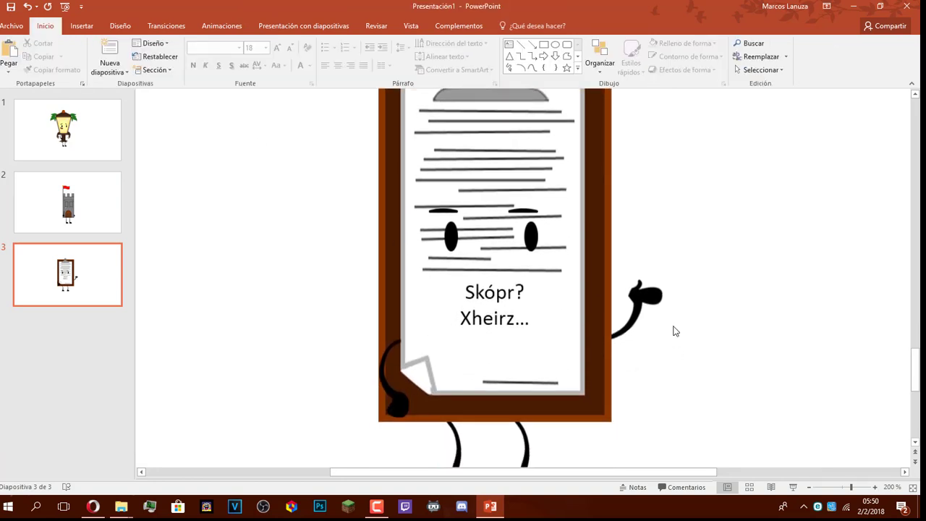
Replace the clipboard character on slide 3 with the dark green, red-banded character image from the EXTRAS folder of Mis OCs.
left_click(503, 293)
scroll(634, 405, "down", 1)
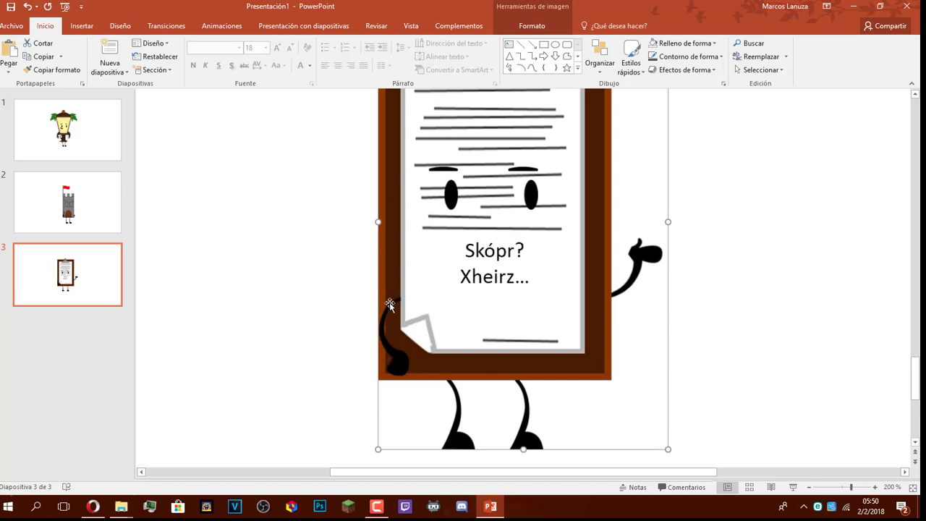
key("Delete")
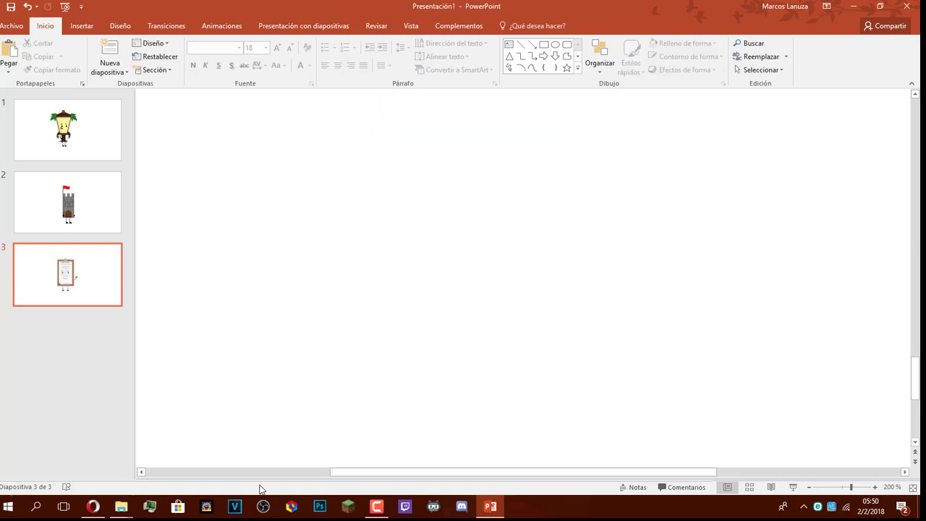
mouse_move(120, 507)
left_click(154, 460)
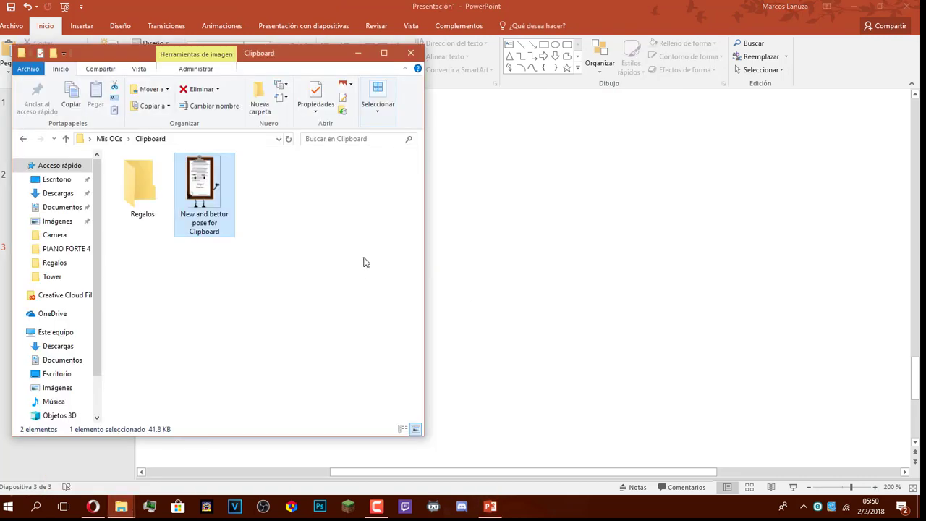
key("alt+Left")
left_click(367, 309)
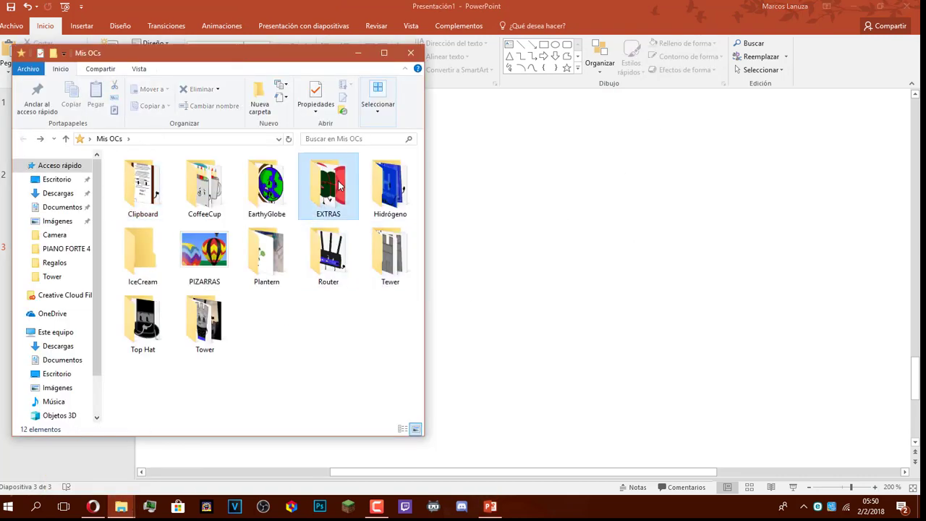
double_click(327, 188)
left_click_drag(145, 279, 506, 289)
scroll(681, 307, "down", 5, "ctrl")
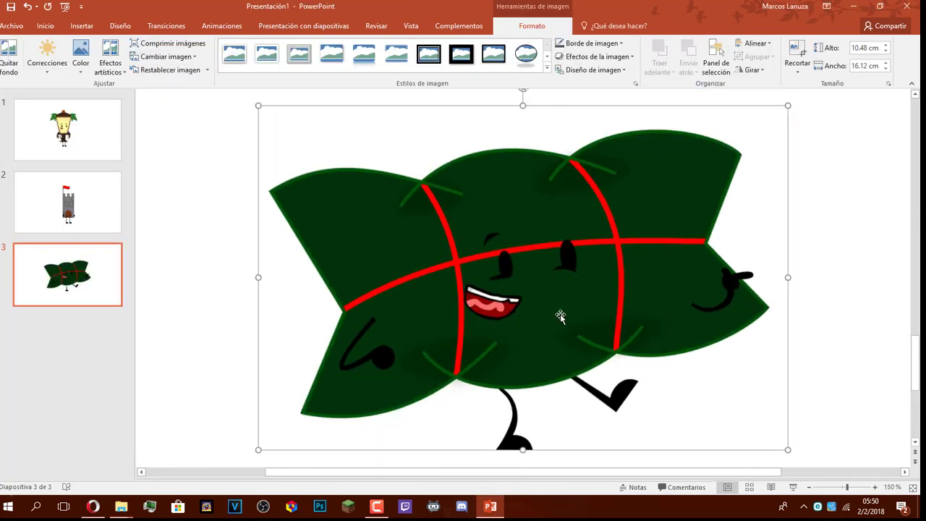
left_click(873, 357)
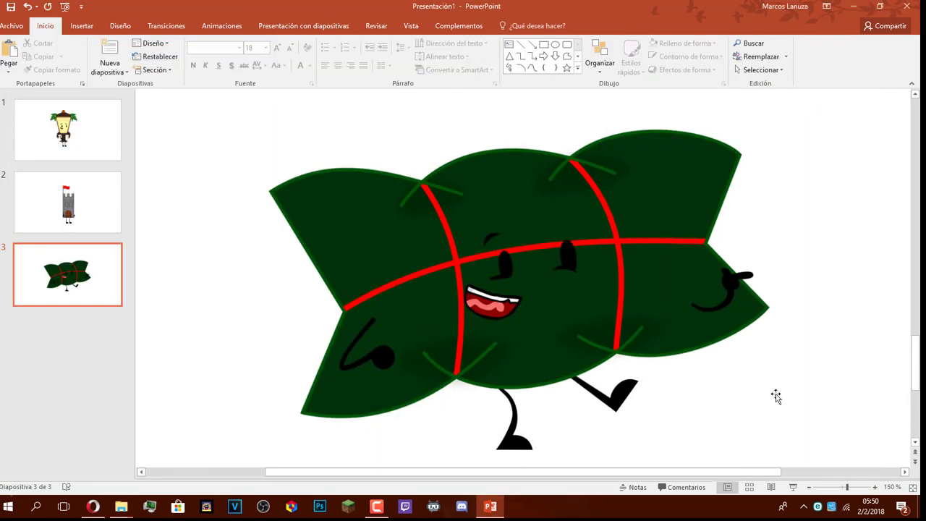
Shift the dark green, red-banded character slightly on slide 3 and delete it from the slide.
left_click_drag(571, 350, 485, 325)
left_click_drag(532, 292, 597, 307)
left_click(809, 376)
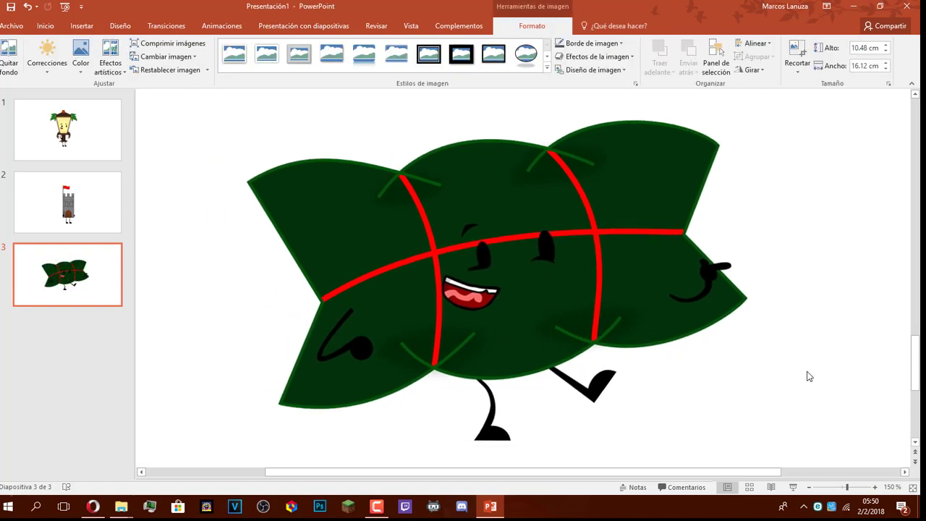
left_click(430, 284)
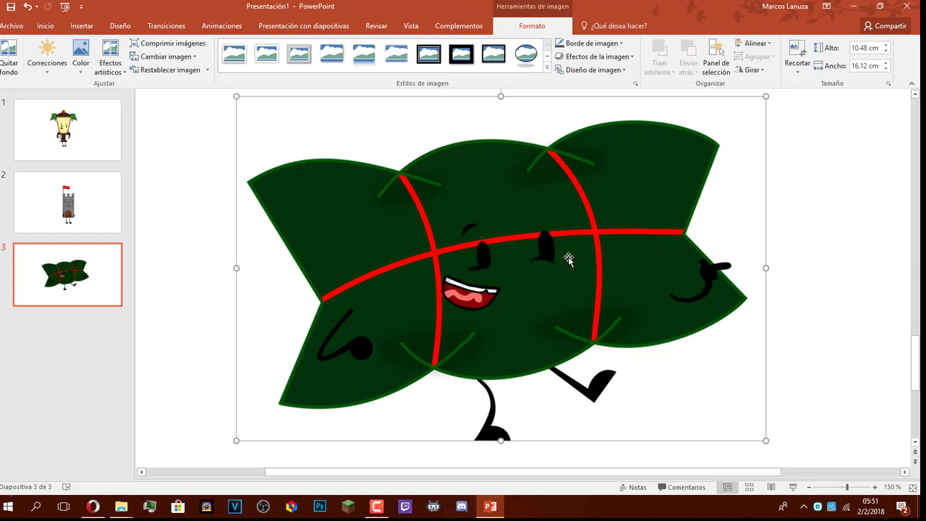
key("Delete")
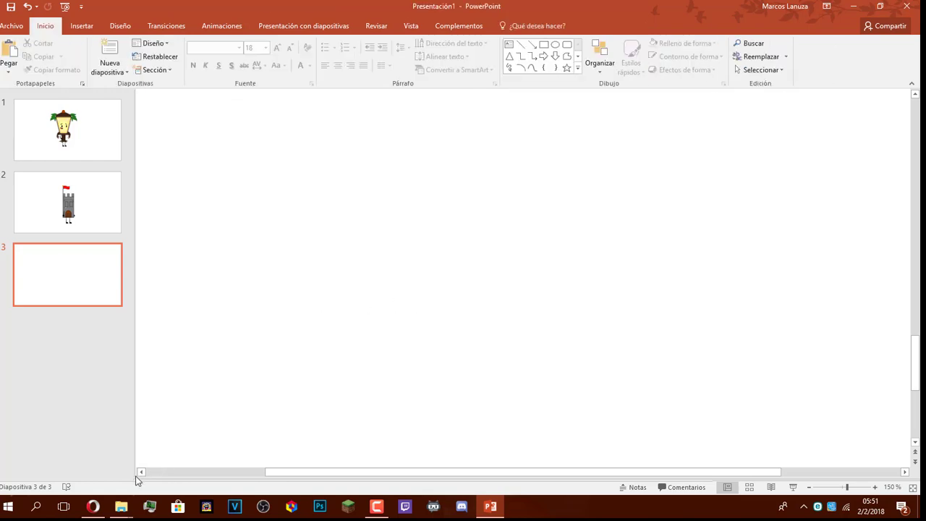
Switch to File Explorer and open the Tower folder inside Mis OCs.
mouse_move(120, 506)
left_click(171, 475)
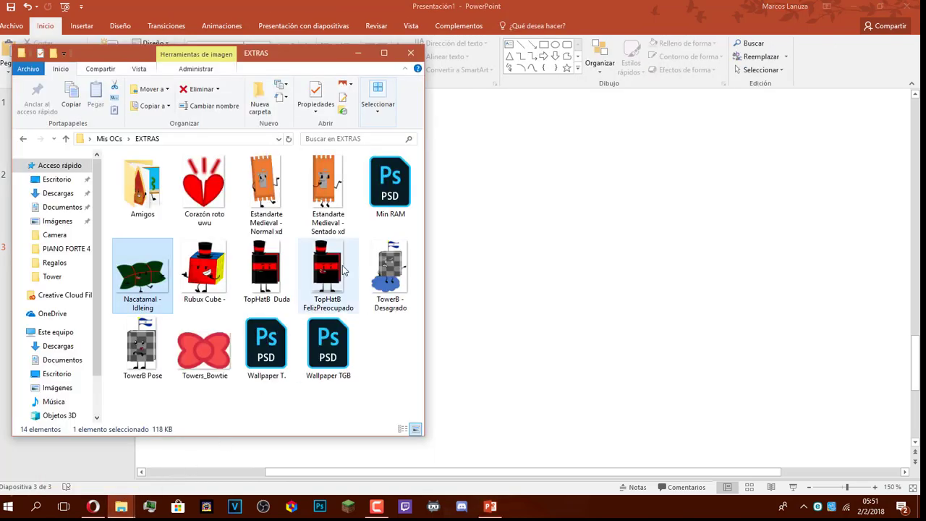
key("BackSpace")
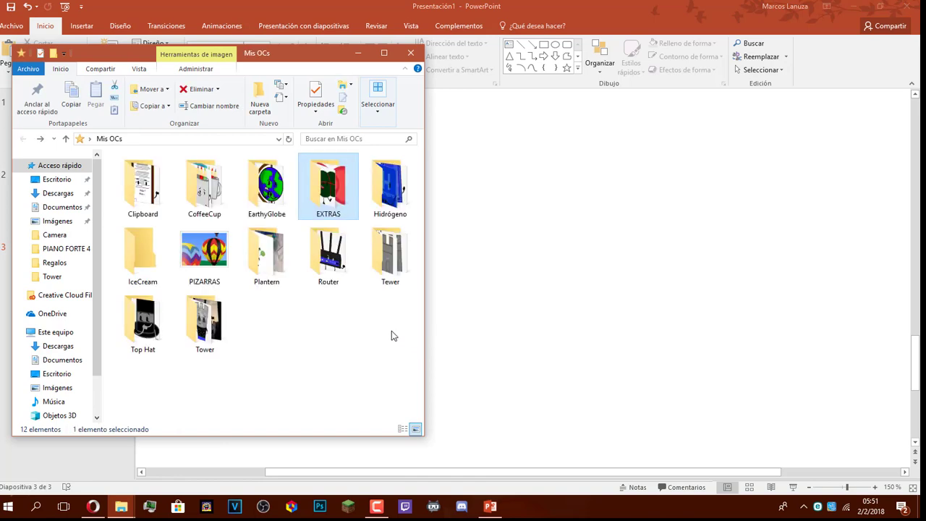
double_click(226, 321)
Look through the tower poses in the Tower folder for an example of arm placement.
scroll(341, 245, "down", 6)
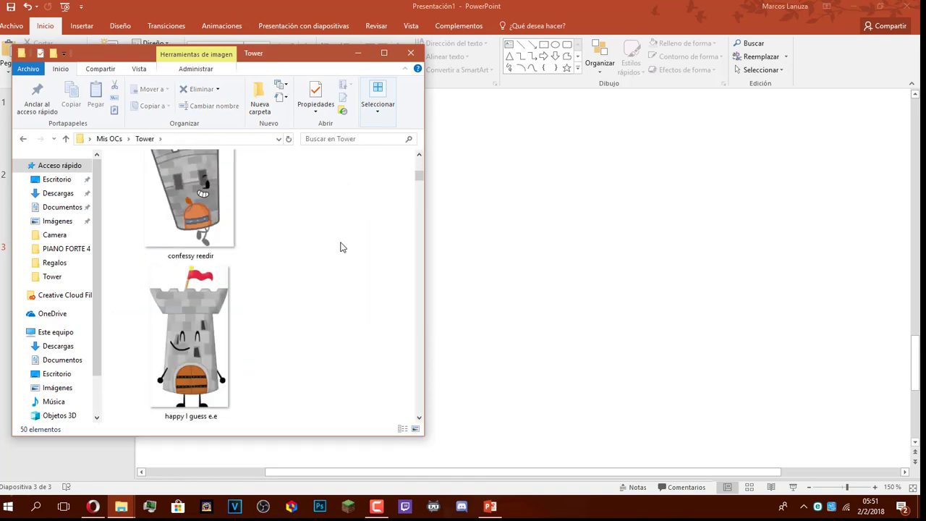
scroll(323, 243, "down", 10)
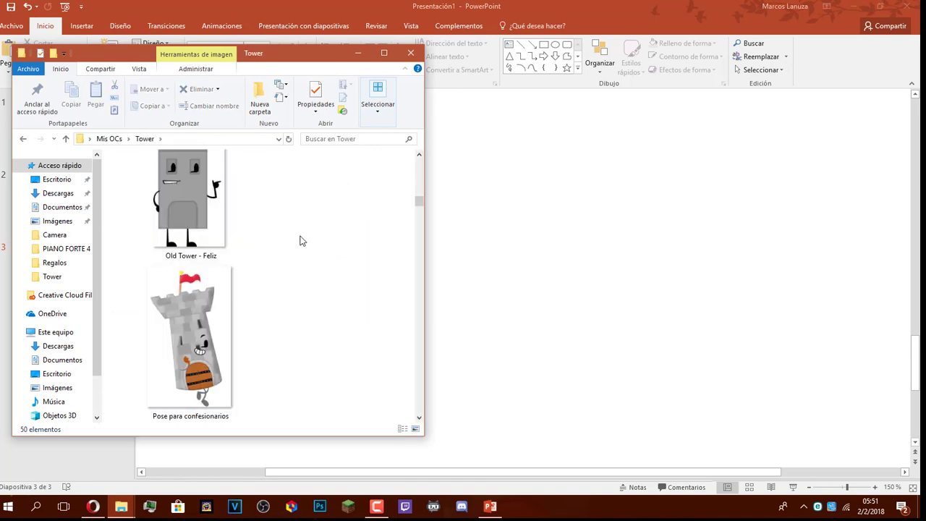
scroll(298, 242, "down", 8)
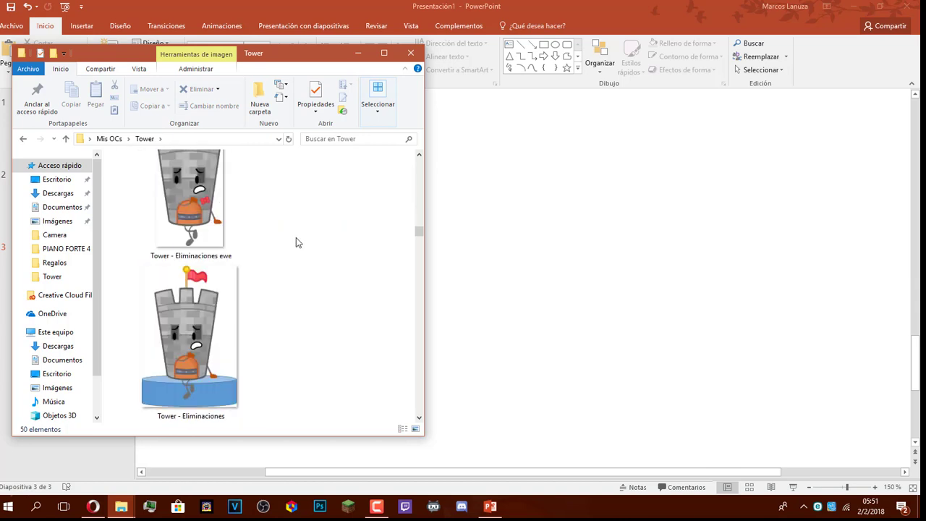
scroll(296, 242, "down", 8)
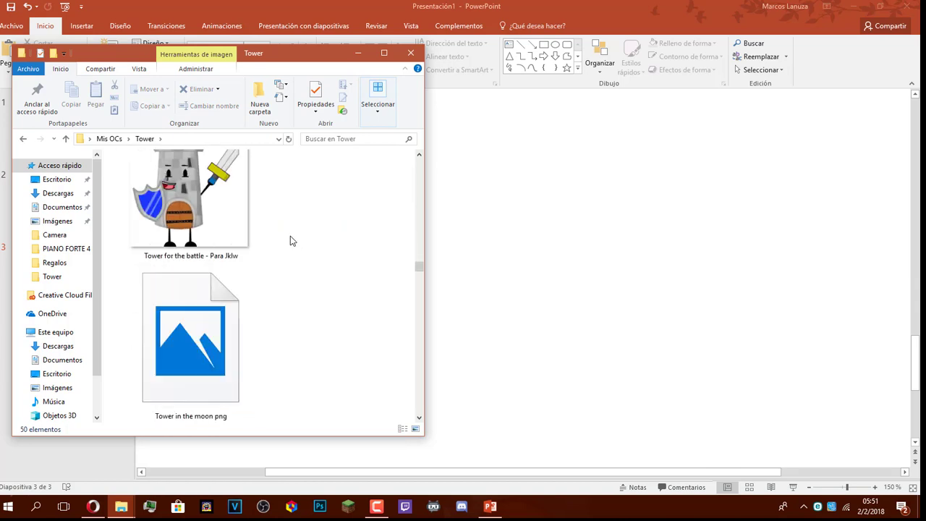
scroll(290, 241, "down", 6)
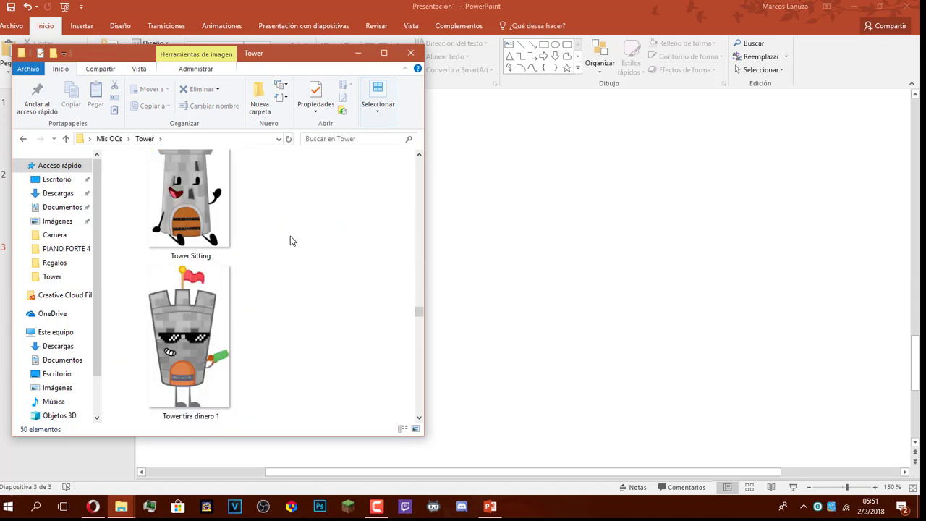
scroll(293, 238, "down", 8)
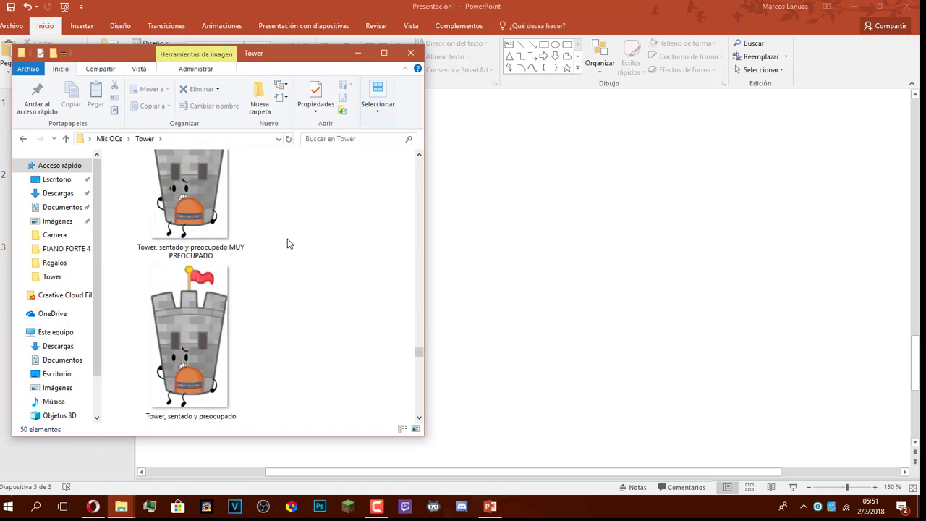
scroll(315, 233, "down", 6)
scroll(319, 229, "up", 4)
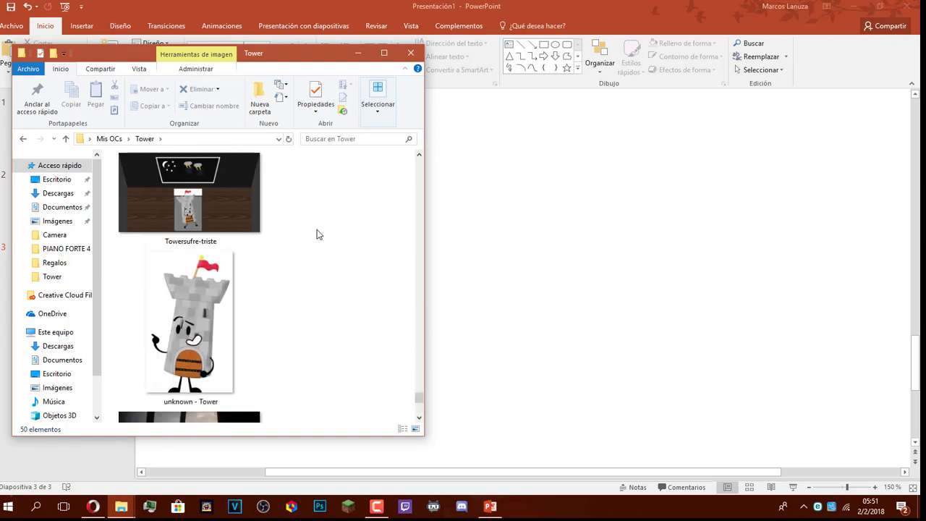
scroll(215, 329, "down", 4)
scroll(219, 319, "up", 6)
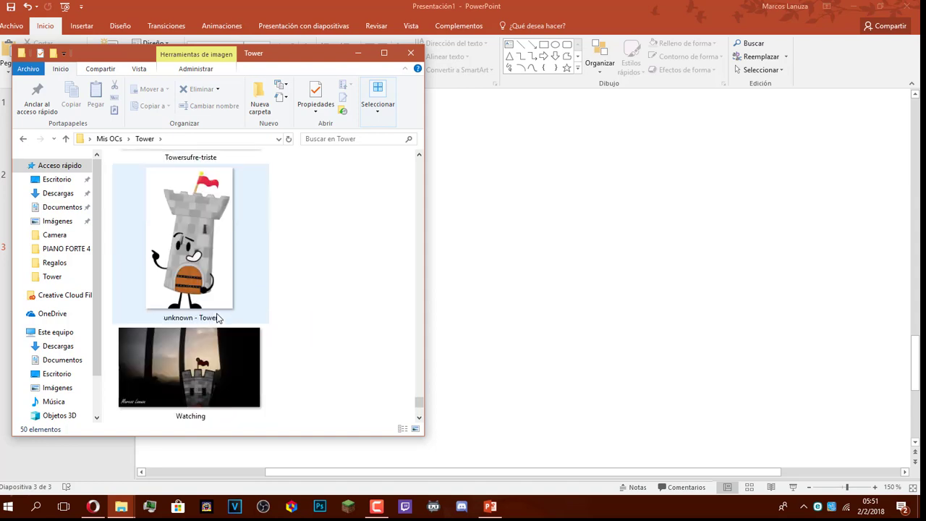
Place the leaning, grimacing tower character image from the Tower folder on slide 3 and reposition it.
scroll(217, 318, "down", 1)
left_click_drag(209, 327, 541, 312)
left_click(693, 308)
left_click_drag(696, 308, 489, 365)
left_click_drag(724, 293, 442, 369)
Examine the arms of the grimacing tower character up close on slide 3 and delete the image from the slide.
scroll(572, 340, "up", 8)
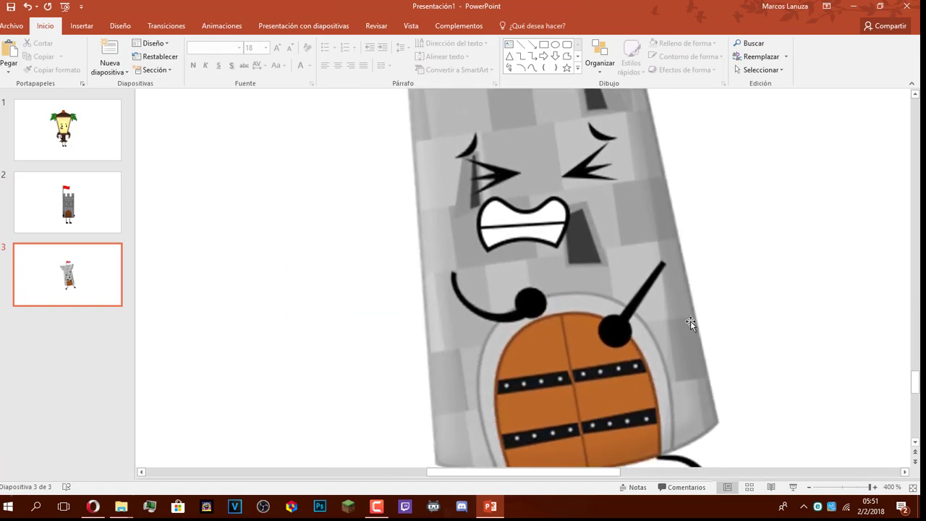
scroll(602, 289, "up", 1)
left_click(525, 227)
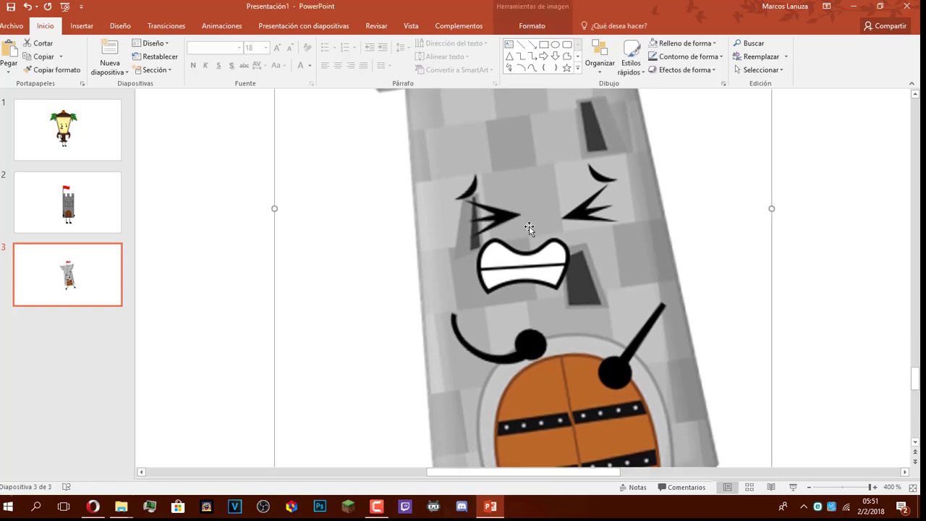
scroll(639, 270, "up", 2)
scroll(604, 275, "down", 2)
key("Delete")
Return to the Tower folder and browse its images for another tower pose.
left_click(117, 513)
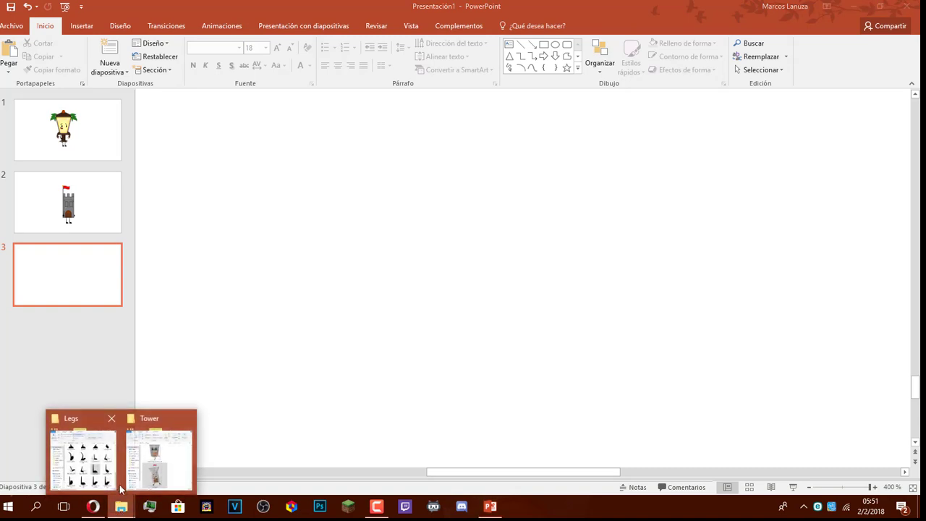
left_click(173, 460)
scroll(264, 323, "up", 5)
scroll(264, 323, "up", 2)
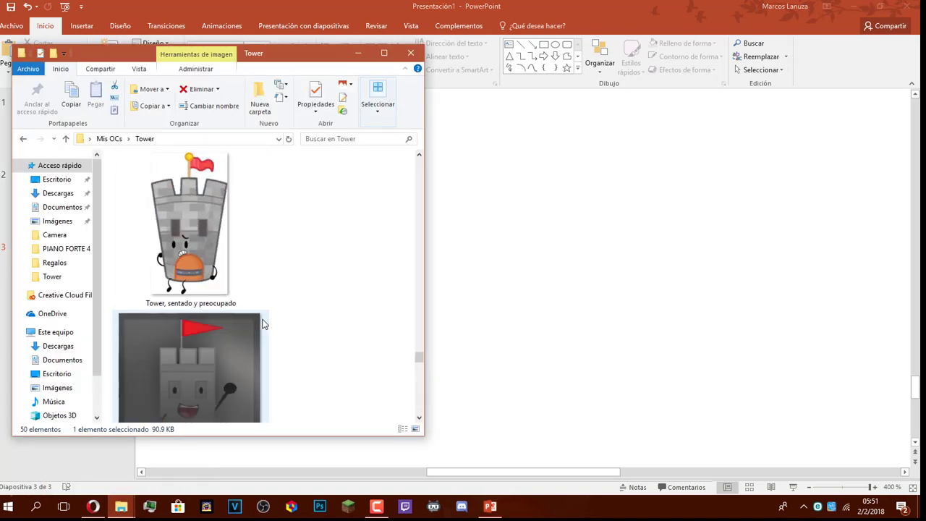
scroll(264, 324, "up", 4)
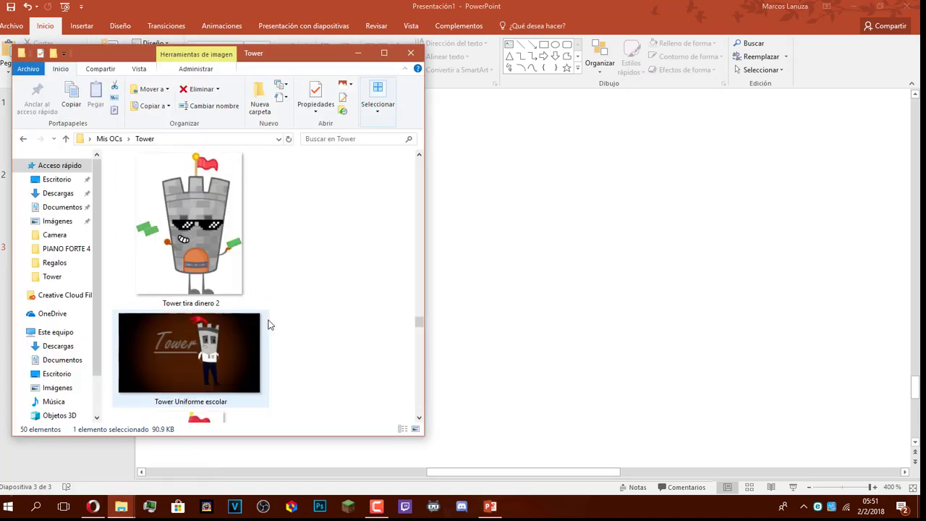
scroll(266, 323, "down", 4)
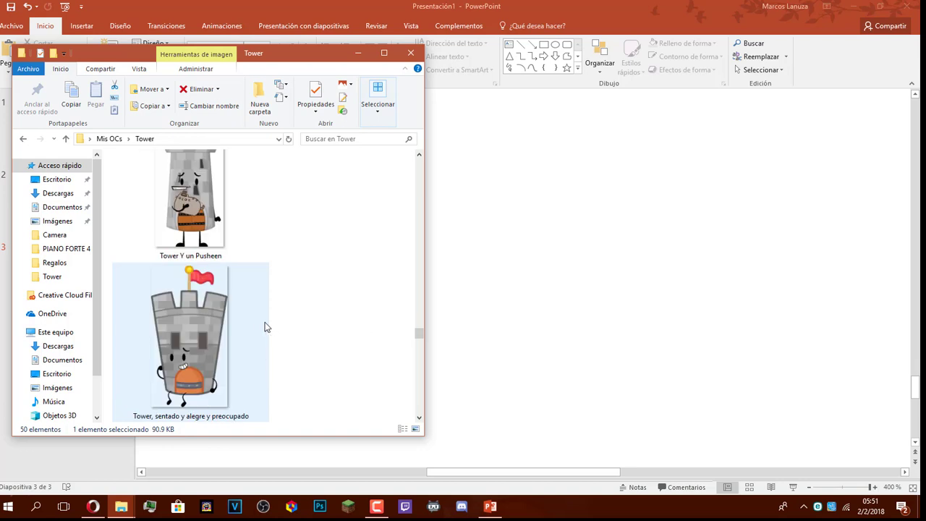